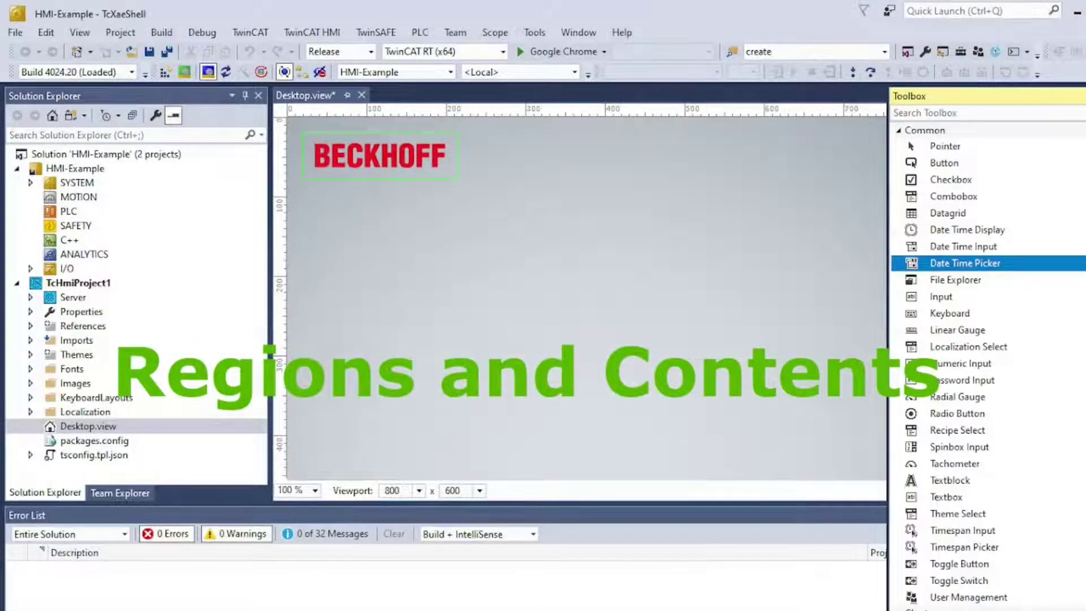
# Step: Place a text block below the logo labelled 'Tab1' with teal background #FF67B8C3
pyautogui.moveTo(950, 480); pyautogui.dragTo(332, 242)
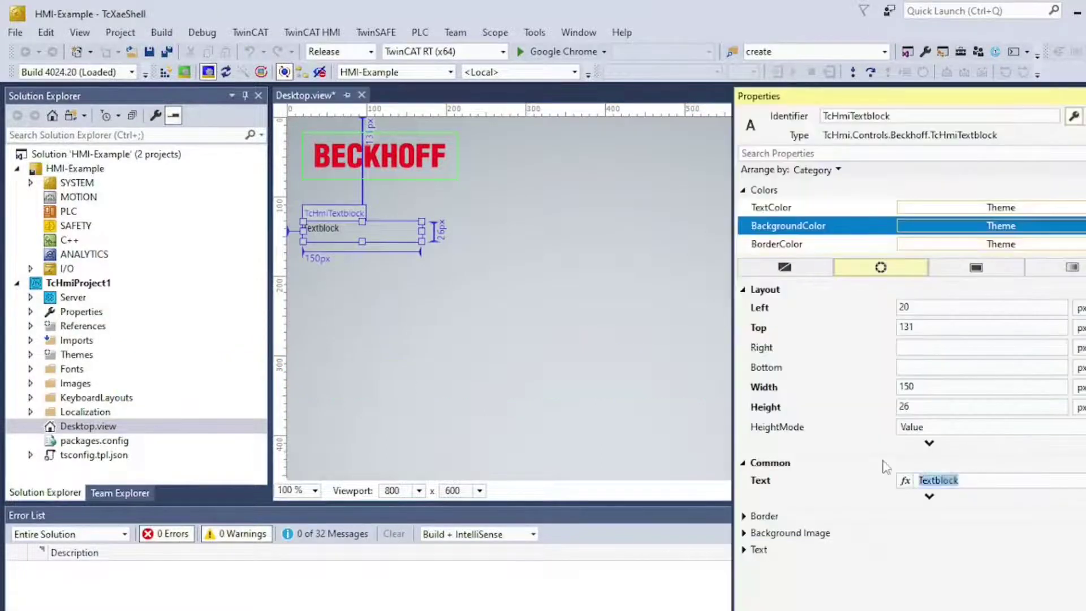
pyautogui.write('Tab1')
pyautogui.click(977, 267)
pyautogui.click(739, 313)
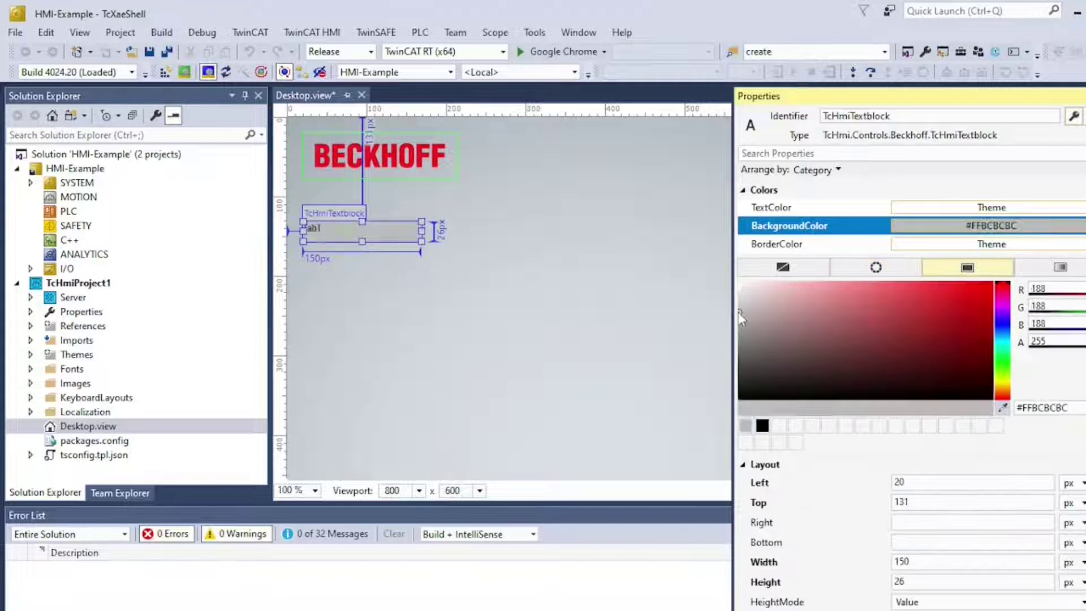
pyautogui.click(756, 319)
pyautogui.moveTo(740, 327); pyautogui.dragTo(740, 321)
pyautogui.click(1002, 339)
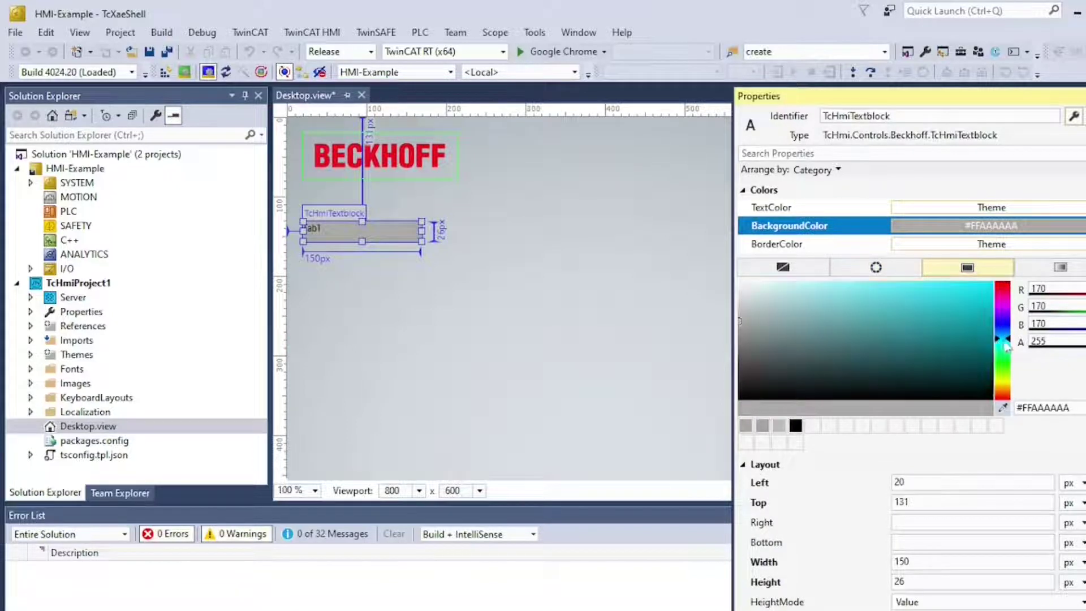
pyautogui.click(859, 309)
pyautogui.scroll(-2, 959, 470)
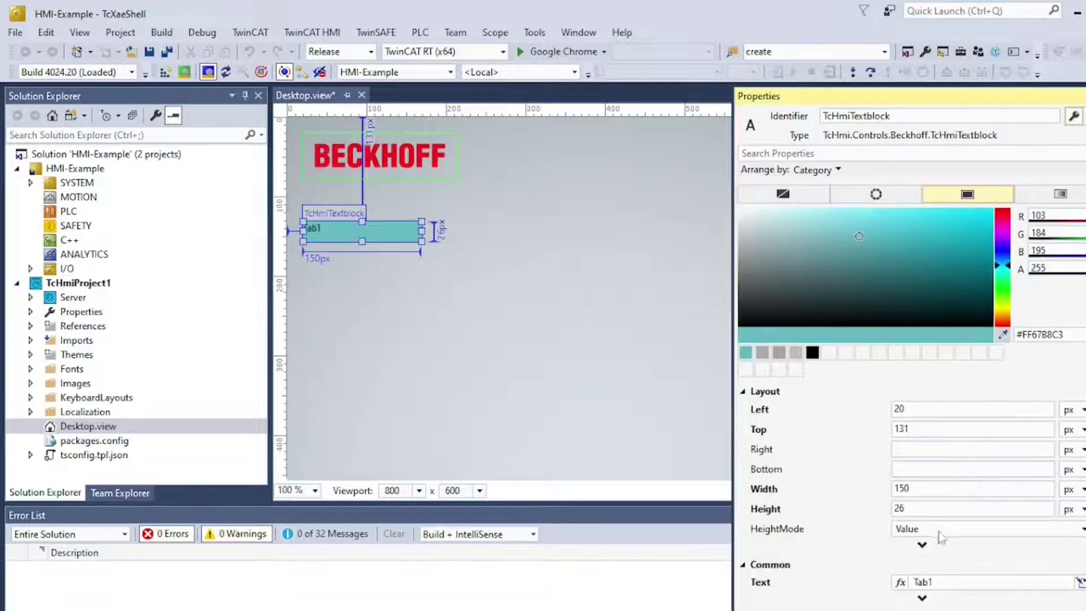
# Step: Duplicate the Tab1 block, move the copy to its right, and relabel it 'Tab2'
pyautogui.click(392, 235)
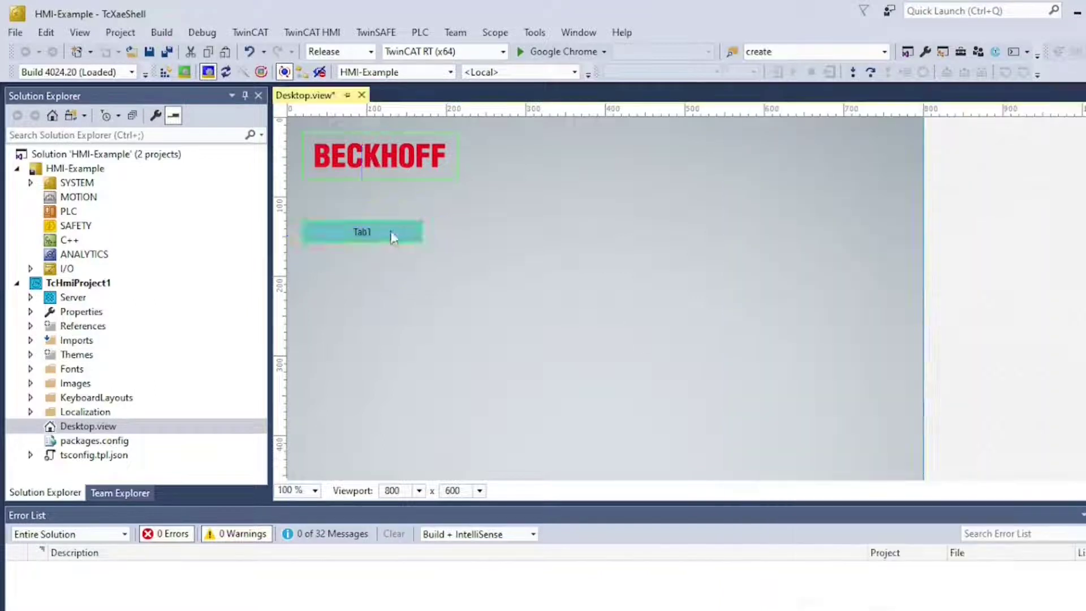
pyautogui.hotkey('ctrl', 'c')
pyautogui.hotkey('ctrl', 'v')
pyautogui.moveTo(396, 239); pyautogui.dragTo(515, 232)
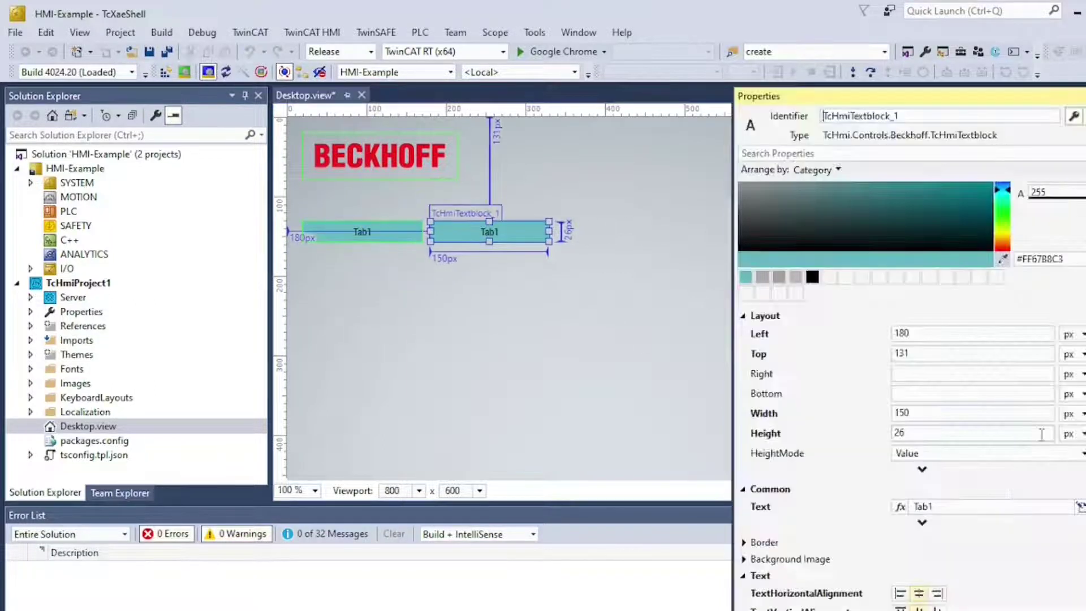
pyautogui.click(956, 507)
pyautogui.press('BackSpace')
pyautogui.write('2')
pyautogui.press('Return')
pyautogui.scroll(-10, 1026, 390)
# Step: Draw a Region control from the System group below Tab1 and Tab2, sized 762x500 px
pyautogui.scroll(-2, 1021, 401)
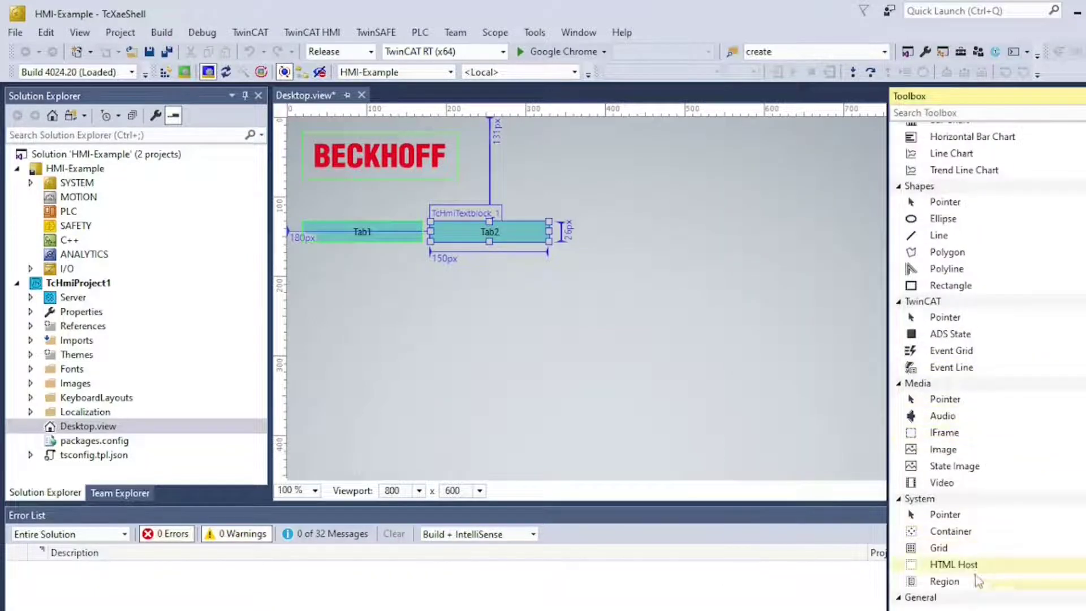
pyautogui.click(995, 581)
pyautogui.moveTo(295, 258)
pyautogui.mouseDown()
pyautogui.moveTo(709, 470)
pyautogui.moveTo(908, 478)
pyautogui.mouseUp()
pyautogui.scroll(-3, 736, 328)
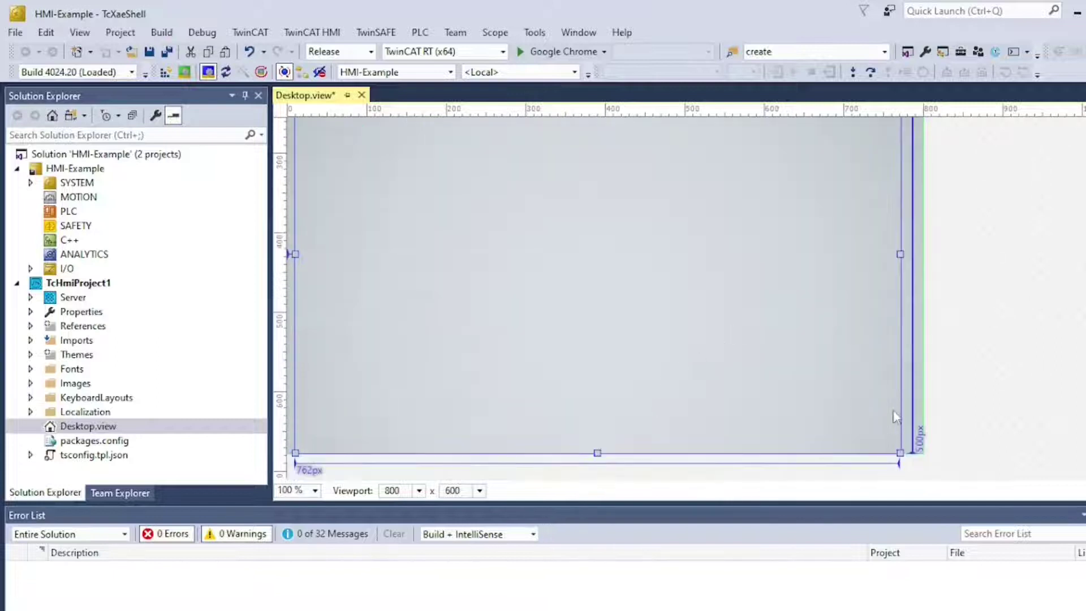
pyautogui.scroll(3, 717, 301)
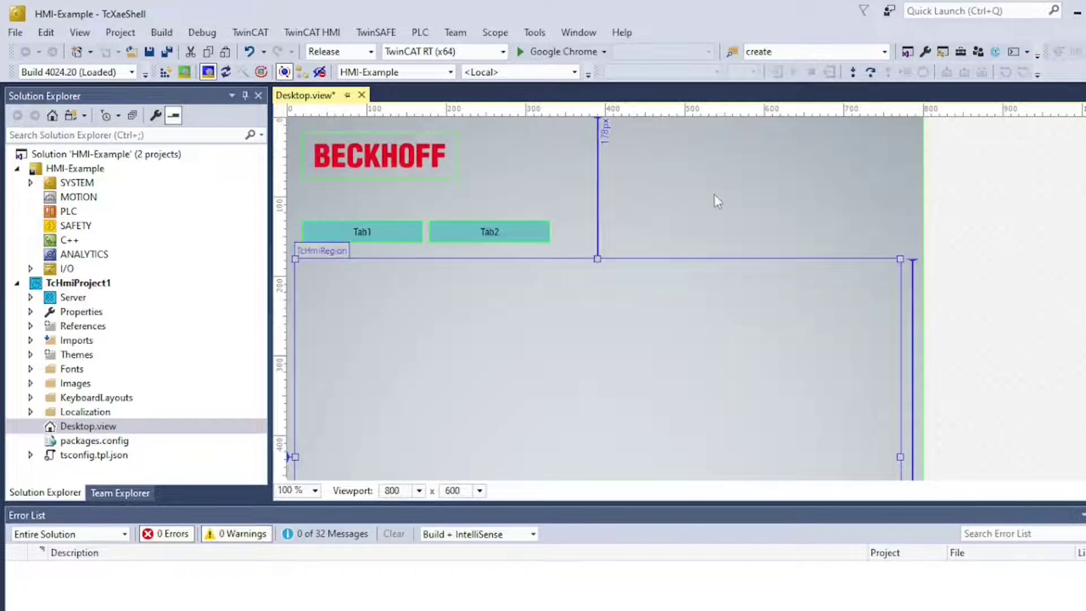
pyautogui.click(364, 257)
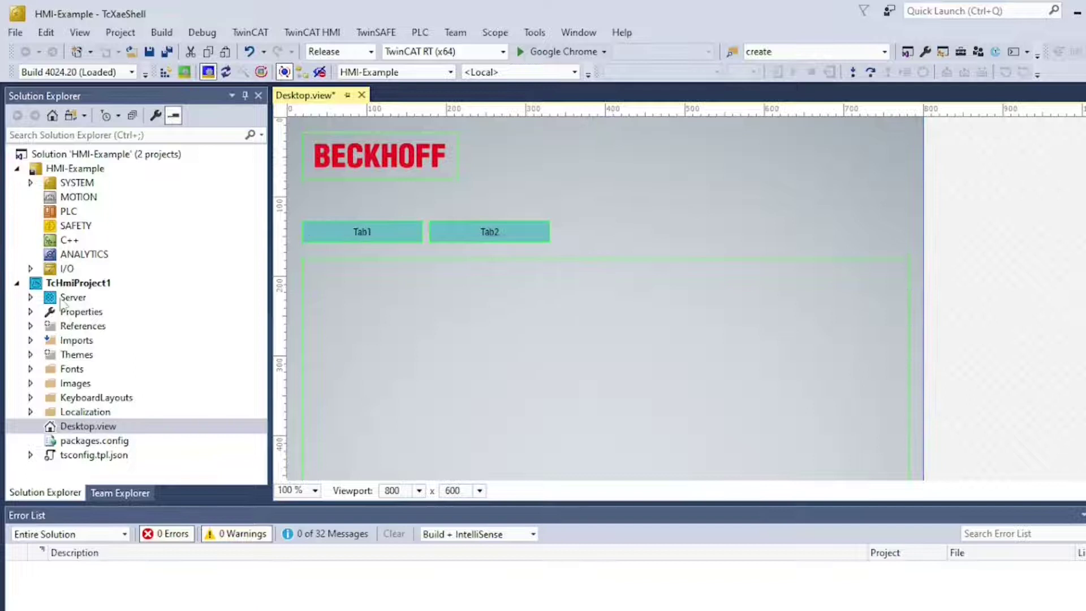
# Step: Add a new folder named 'Contents' to the HMI project
pyautogui.rightClick(78, 284)
pyautogui.click(446, 440)
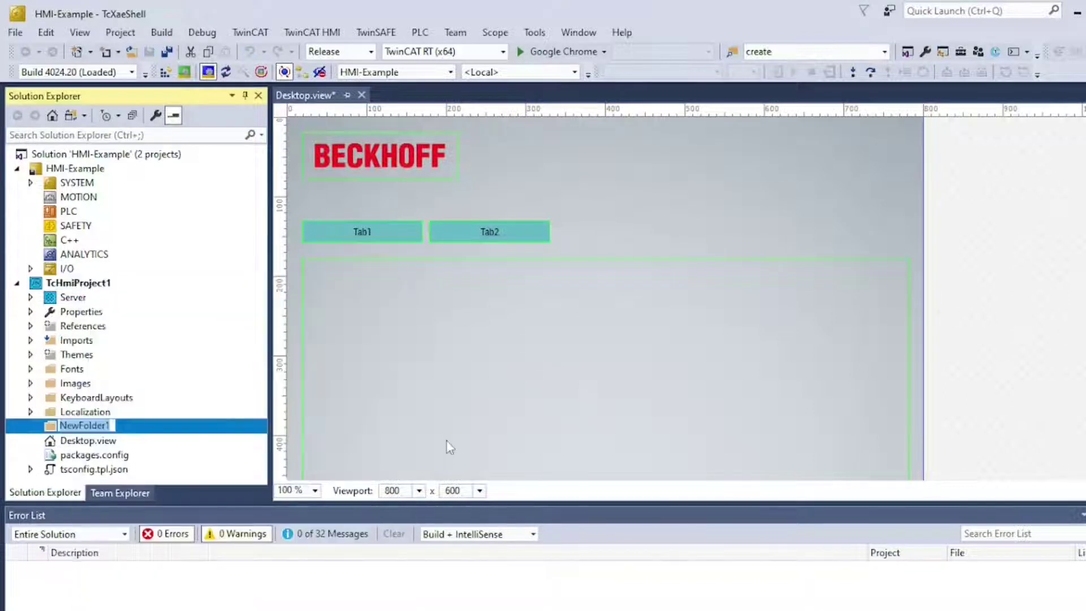
pyautogui.write('Contents')
pyautogui.press('Return')
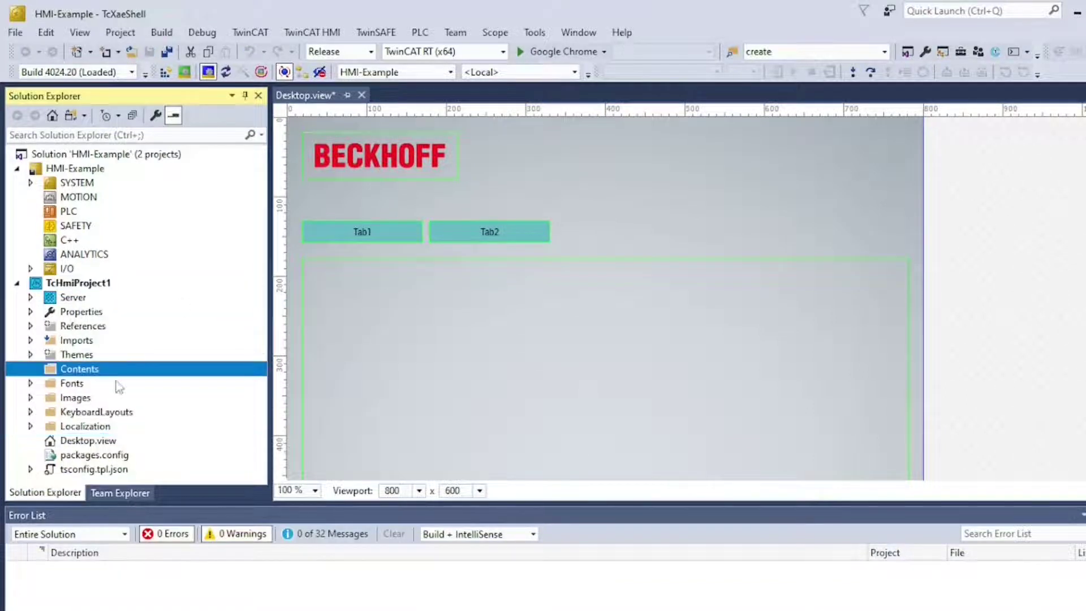
# Step: Add two Content items, Content1 and Content2, to the Contents folder
pyautogui.rightClick(107, 368)
pyautogui.click(385, 376)
pyautogui.click(436, 332)
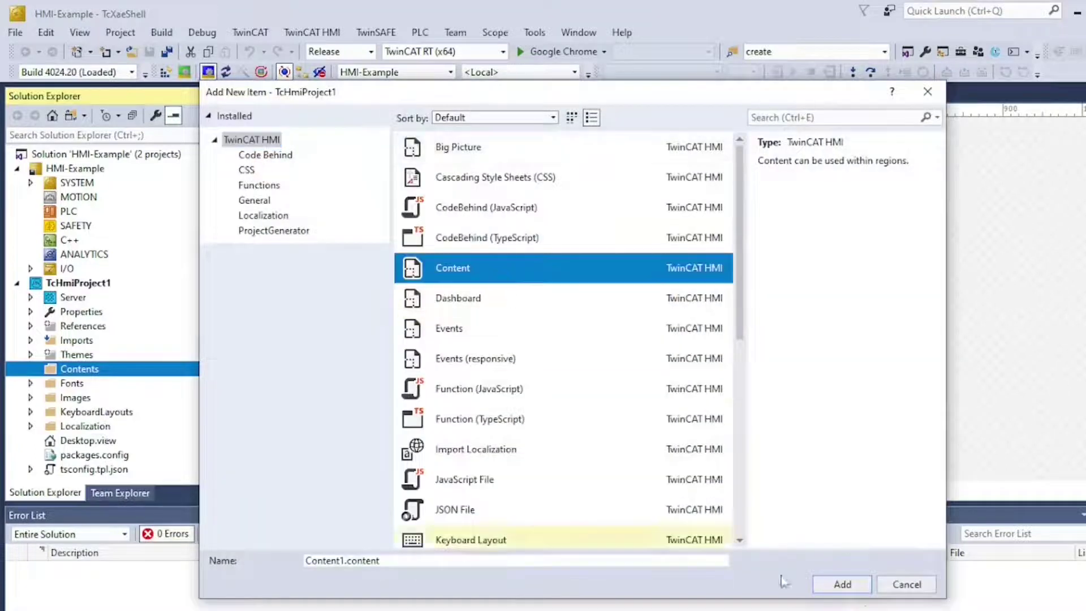
pyautogui.click(841, 582)
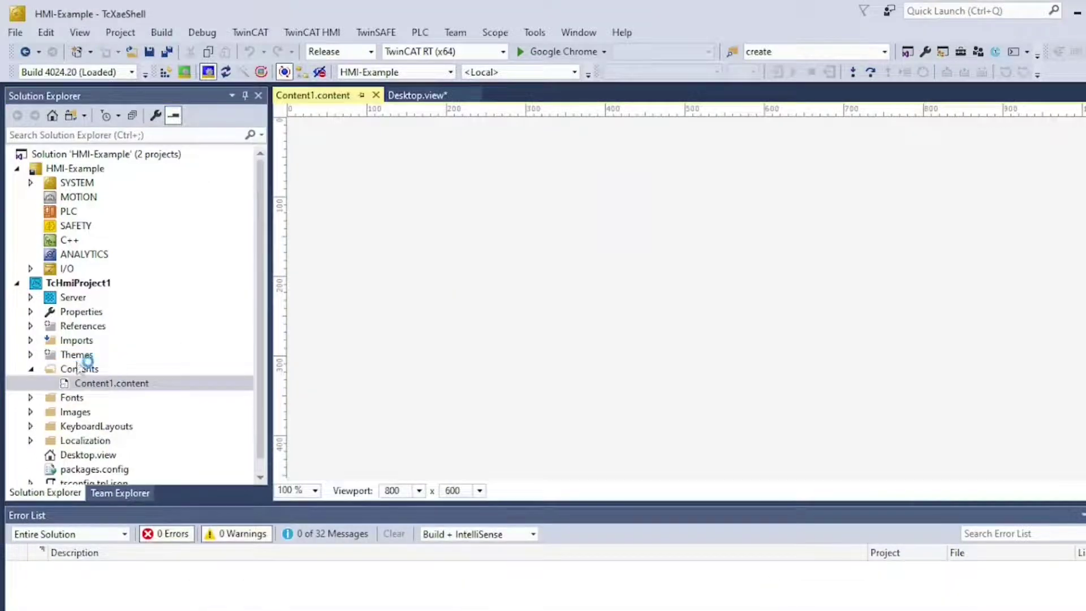
pyautogui.rightClick(97, 369)
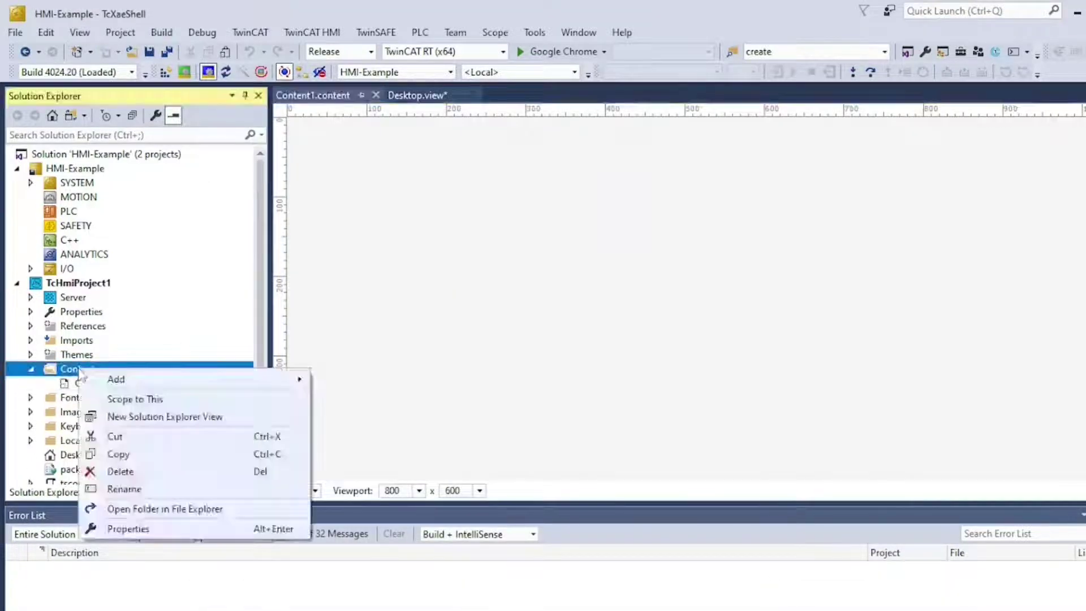
pyautogui.click(106, 375)
pyautogui.rightClick(107, 374)
pyautogui.click(385, 376)
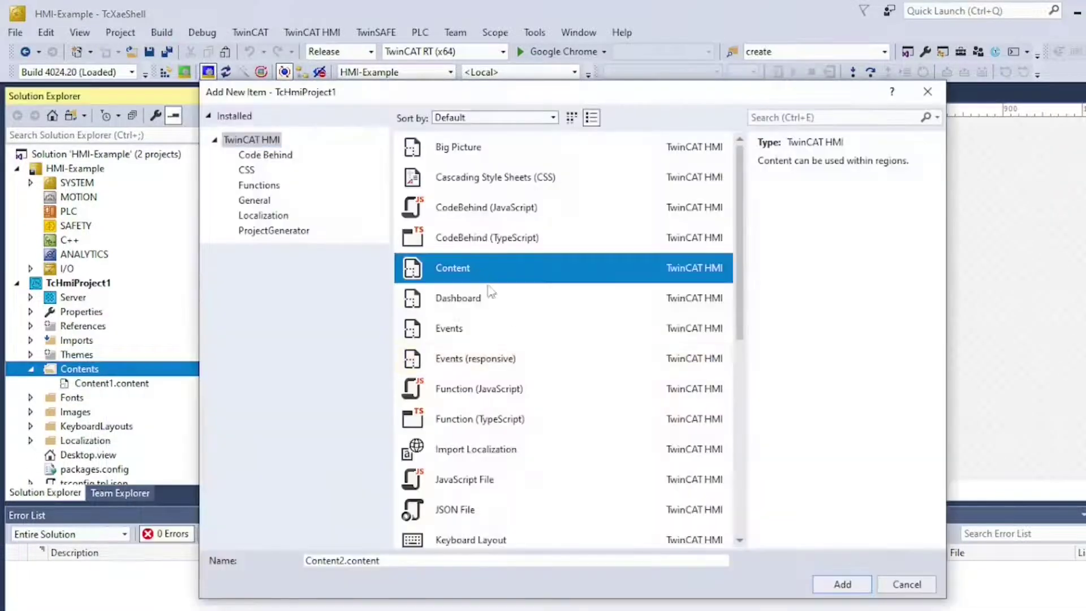
pyautogui.click(842, 584)
# Step: Open Content1.content, then switch back to Desktop.view
pyautogui.doubleClick(130, 384)
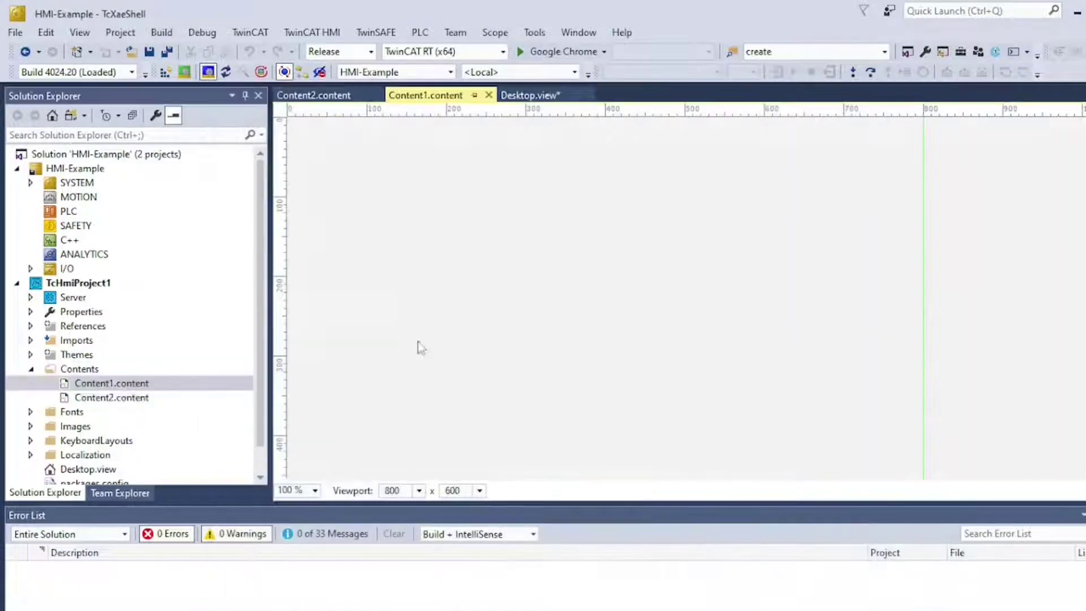
pyautogui.scroll(-1, 94, 410)
pyautogui.doubleClick(91, 441)
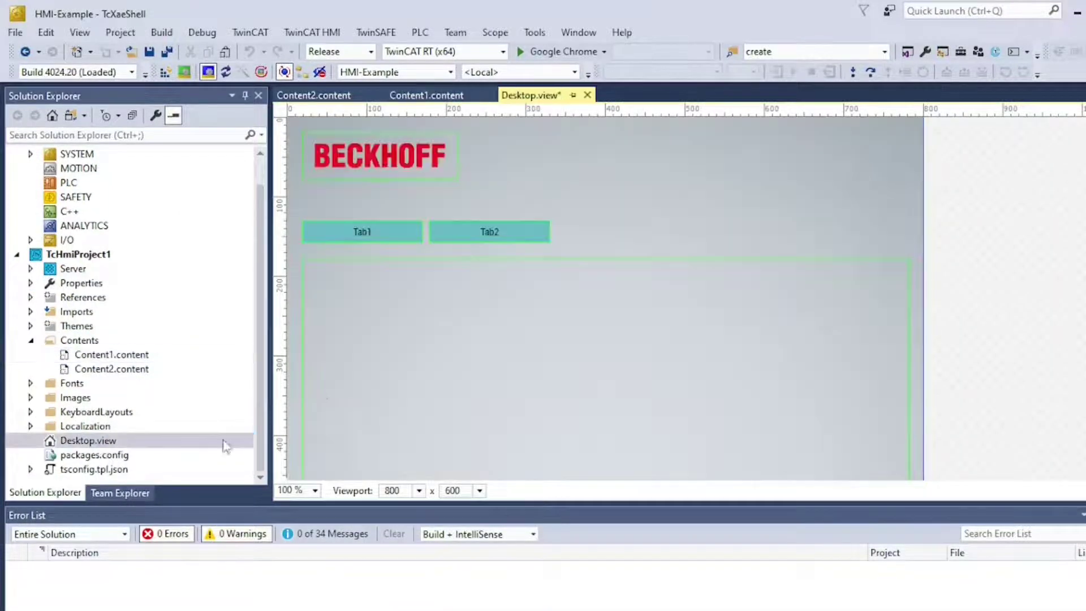
# Step: Set Content1.content to width 762 and height 500
pyautogui.doubleClick(99, 356)
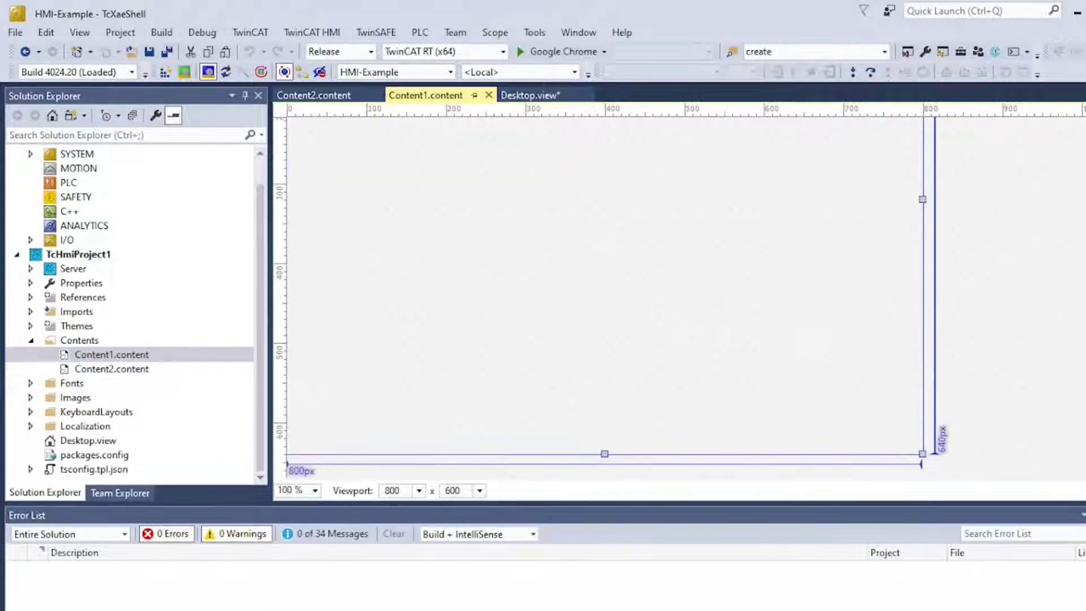
pyautogui.doubleClick(941, 367)
pyautogui.write('762')
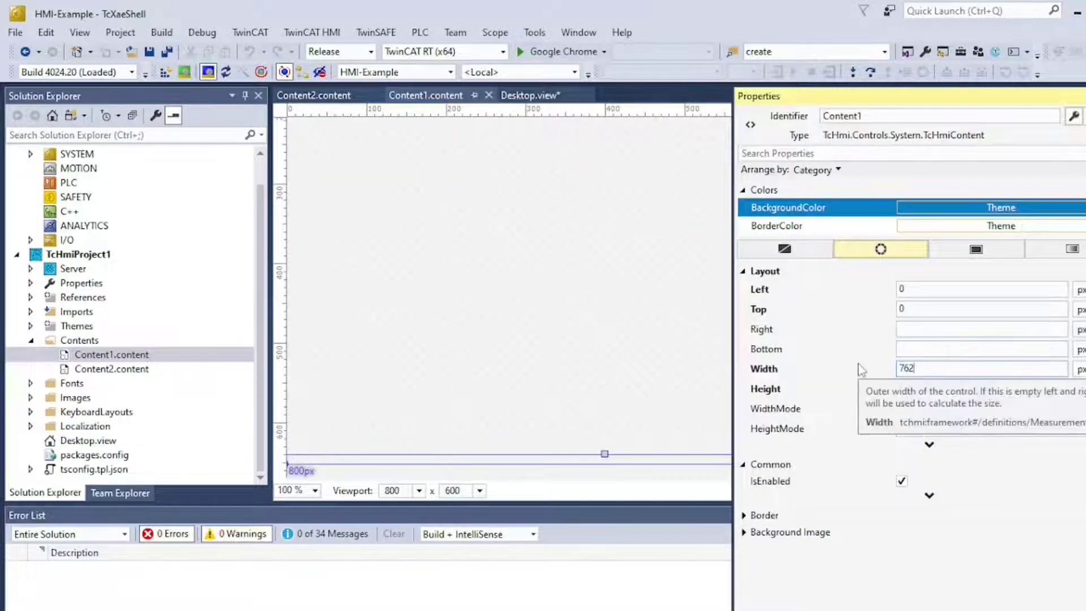
pyautogui.press('Return')
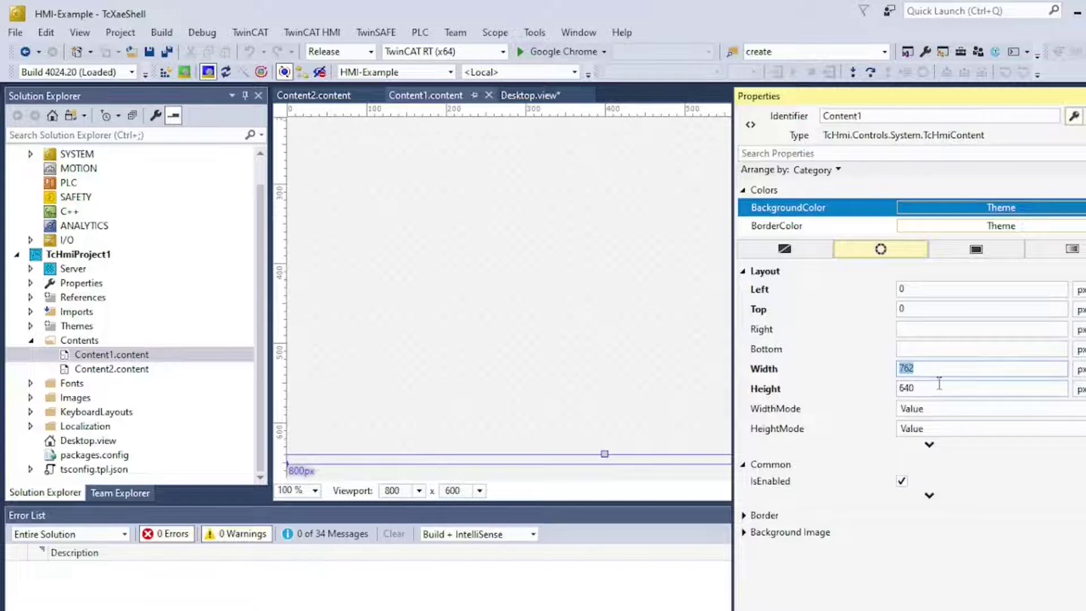
pyautogui.doubleClick(939, 383)
pyautogui.write('500')
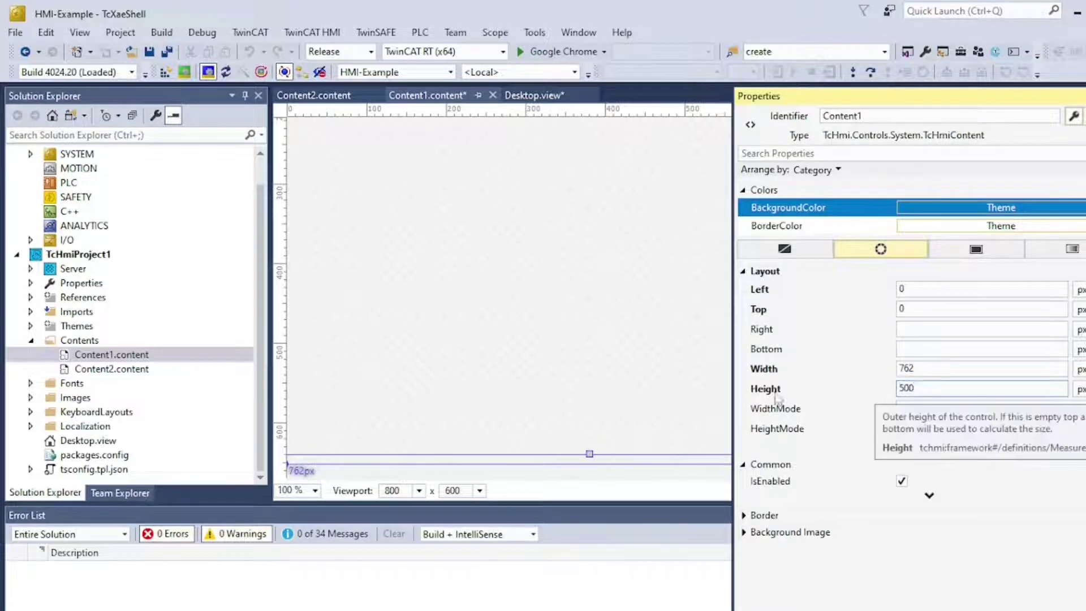
pyautogui.click(607, 421)
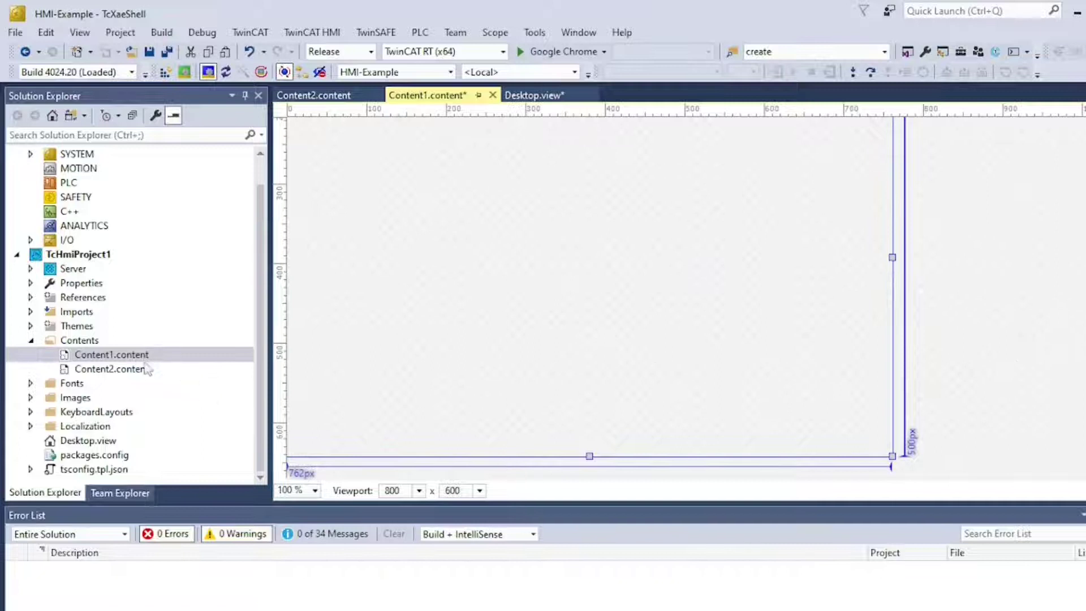
# Step: Enter width 762 and height 500 for Content2.content, then reopen Content1
pyautogui.click(165, 372)
pyautogui.click(786, 305)
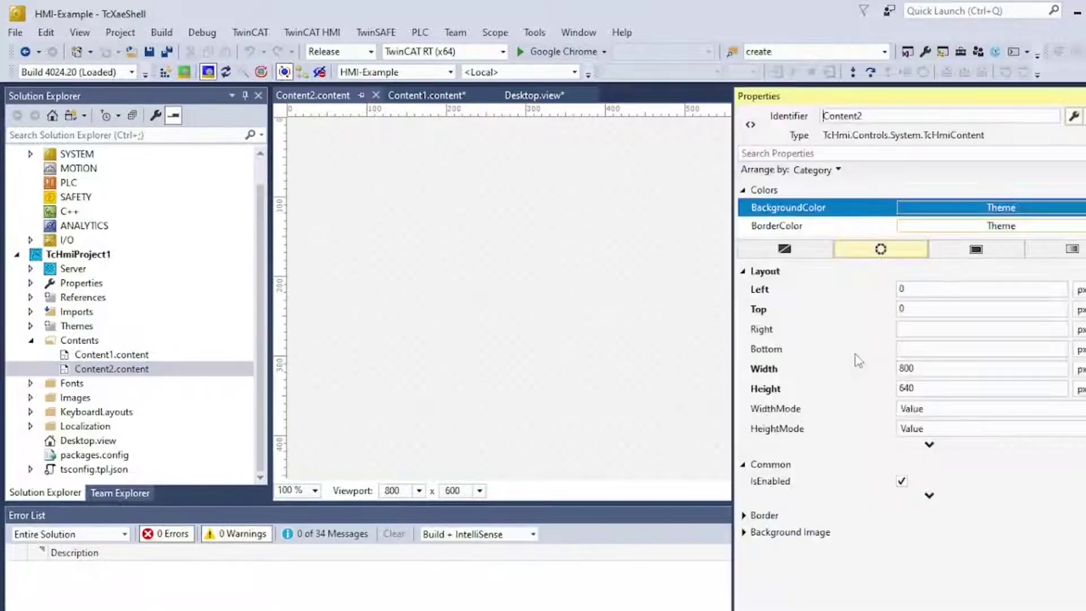
pyautogui.write('762')
pyautogui.press('Tab')
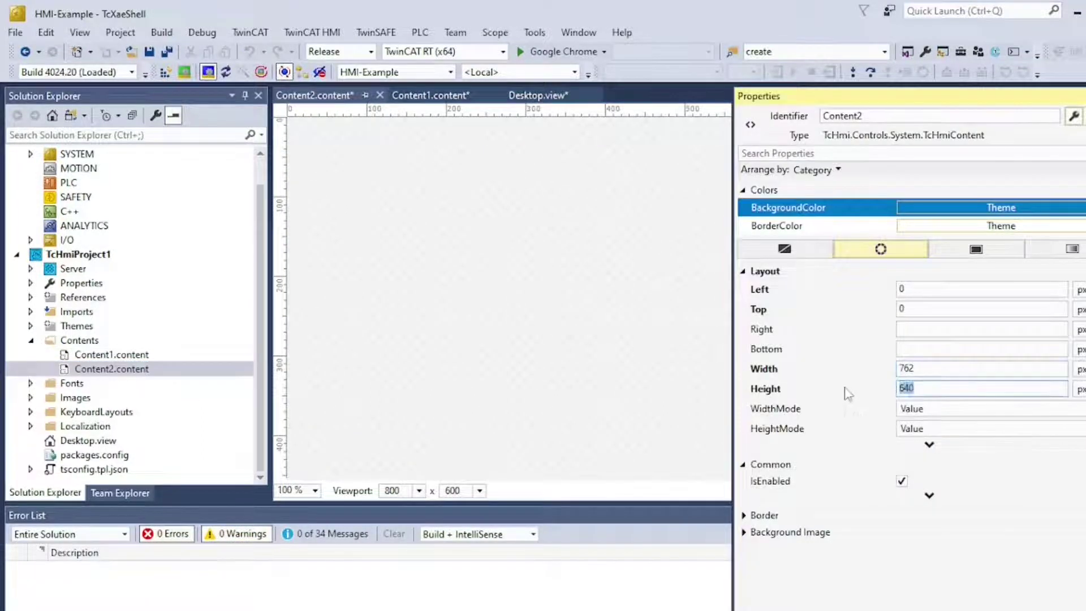
pyautogui.write('500')
pyautogui.doubleClick(221, 355)
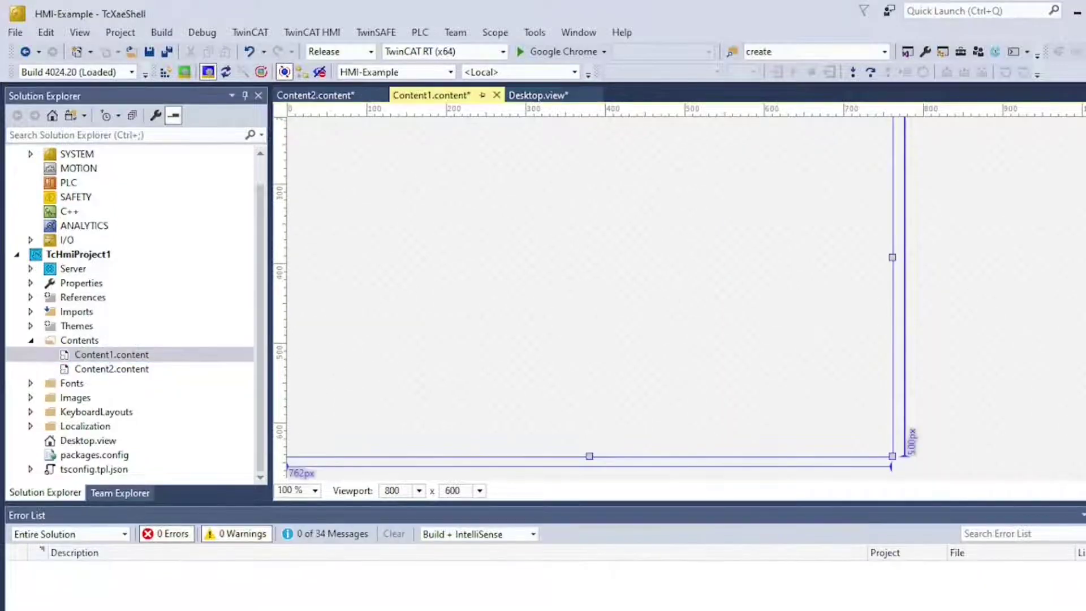
# Step: Add a text block to Content1 labelled 'Content 1'
pyautogui.scroll(5, 1038, 291)
pyautogui.scroll(3, 1058, 363)
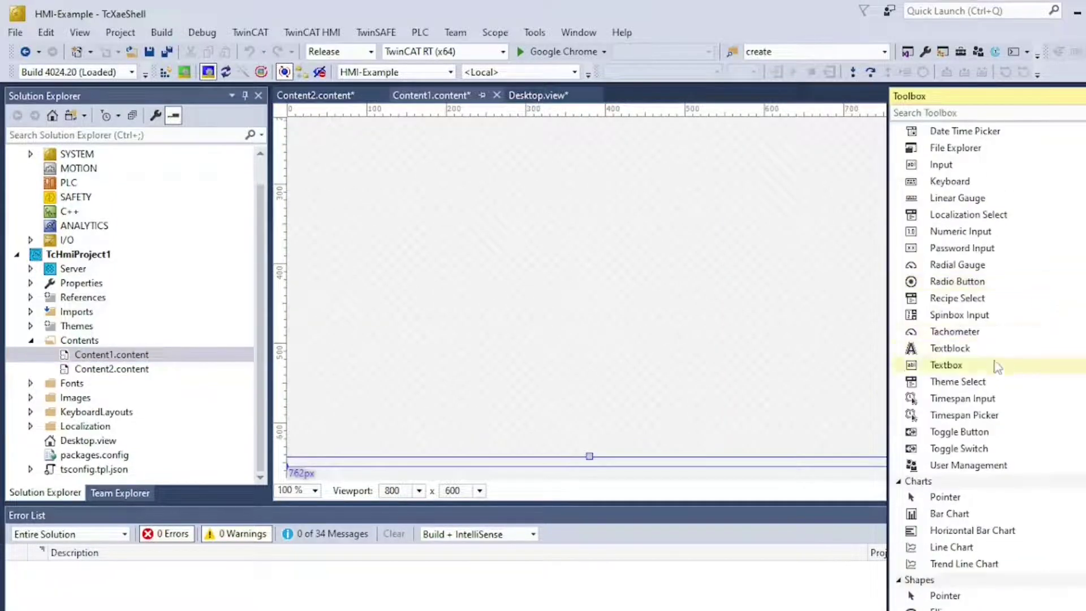
pyautogui.moveTo(962, 348); pyautogui.dragTo(611, 195)
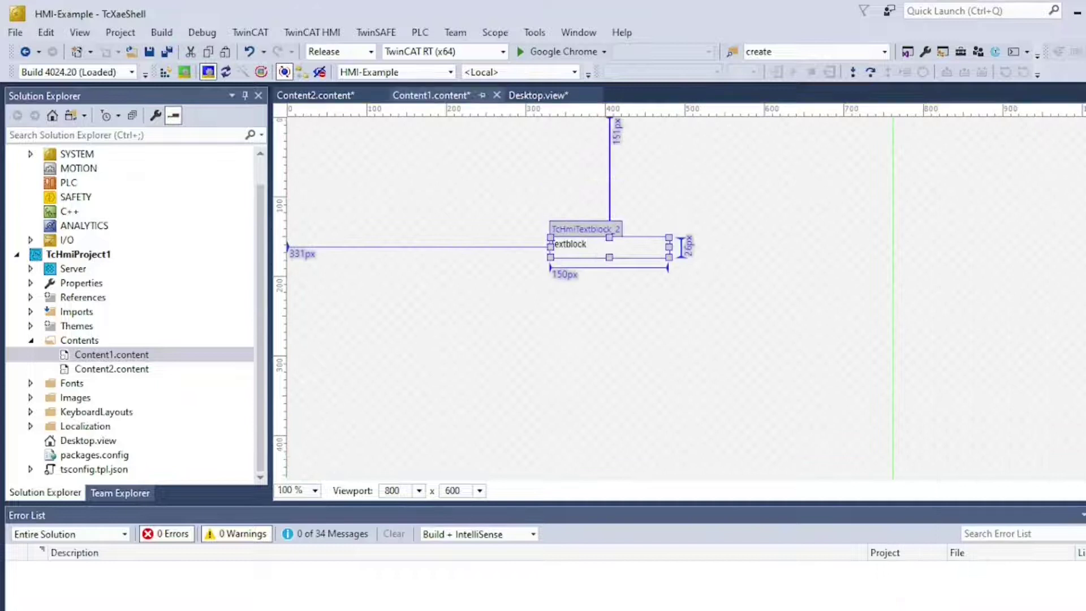
pyautogui.press('BackSpace')
pyautogui.press('BackSpace')
pyautogui.press('BackSpace')
pyautogui.write('Co')
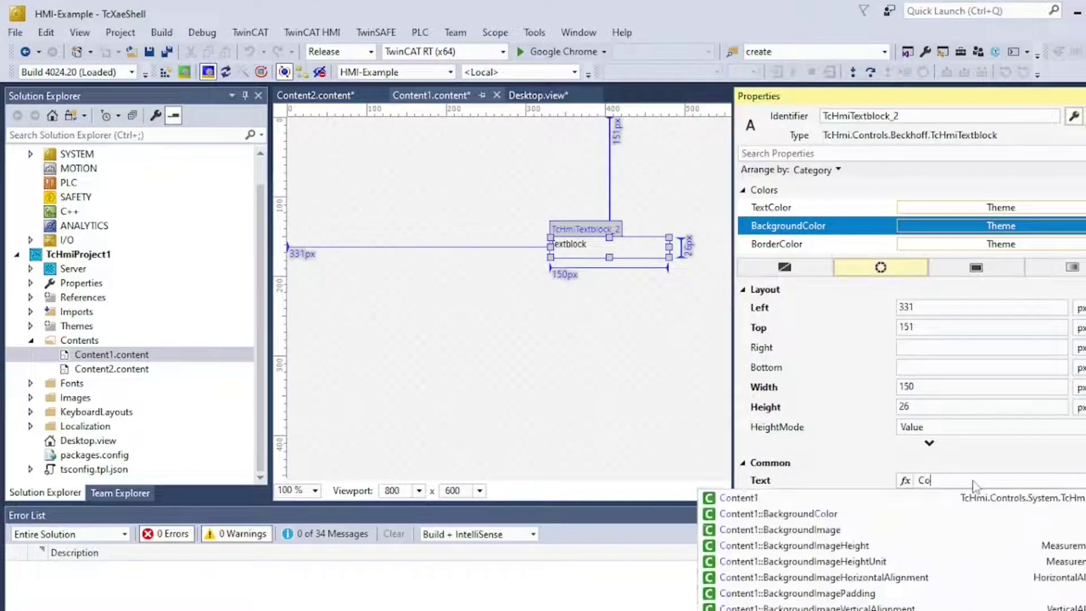
pyautogui.write('ntent 1')
pyautogui.press('Return')
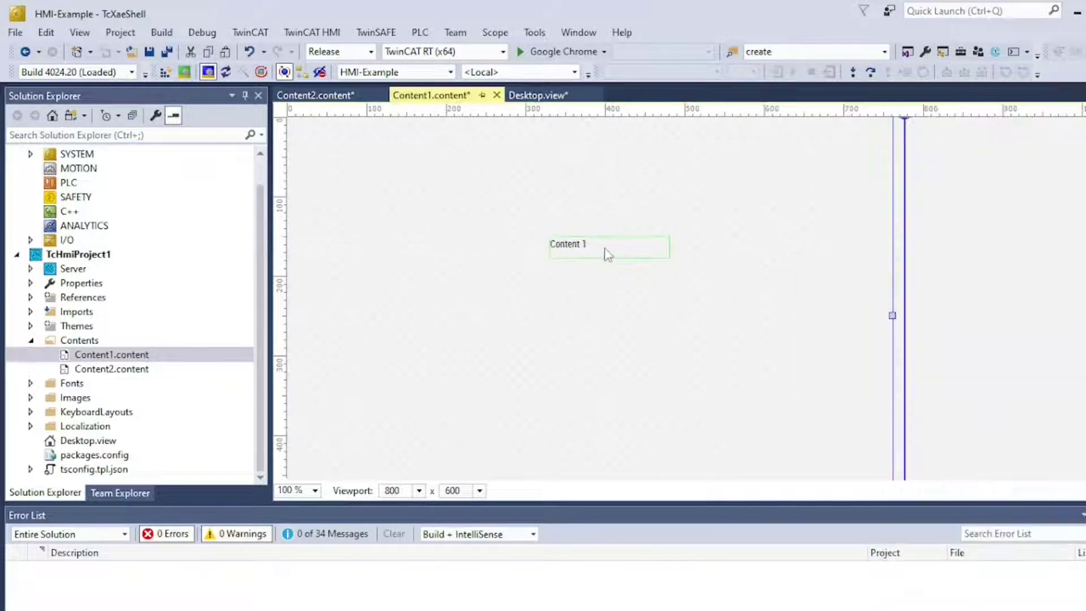
# Step: Change Content2's text block label to 'Content 2' and return to Desktop.view
pyautogui.click(113, 371)
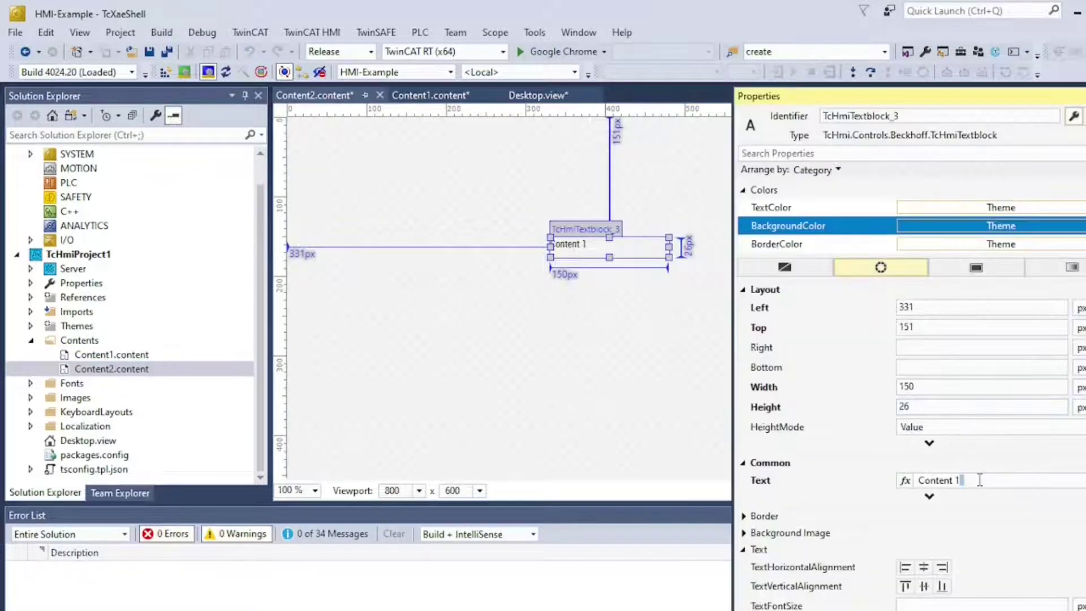
pyautogui.press('BackSpace')
pyautogui.write('2')
pyautogui.click(474, 277)
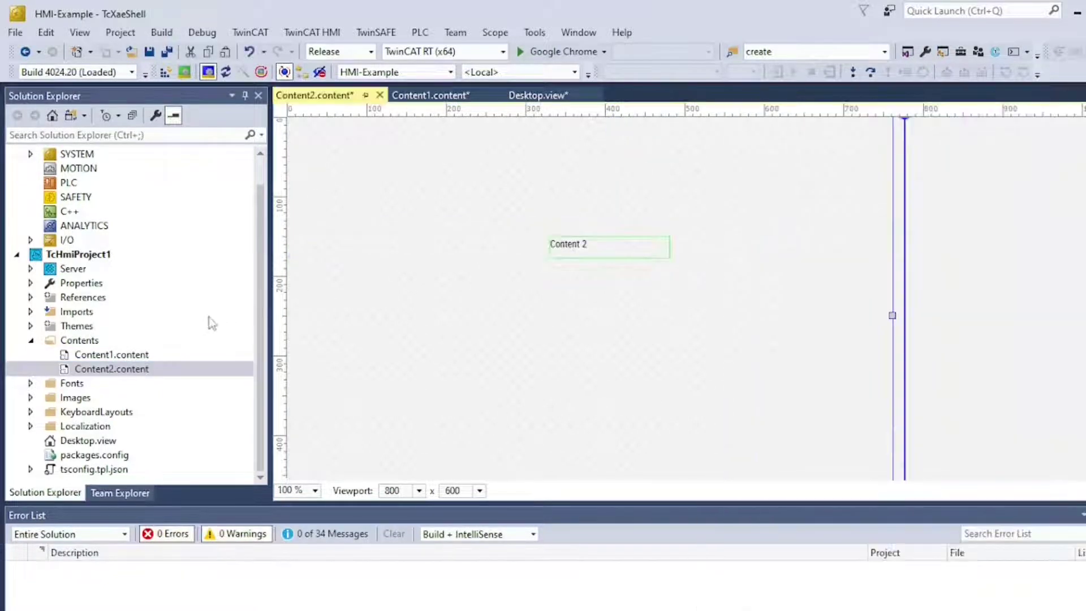
pyautogui.click(88, 441)
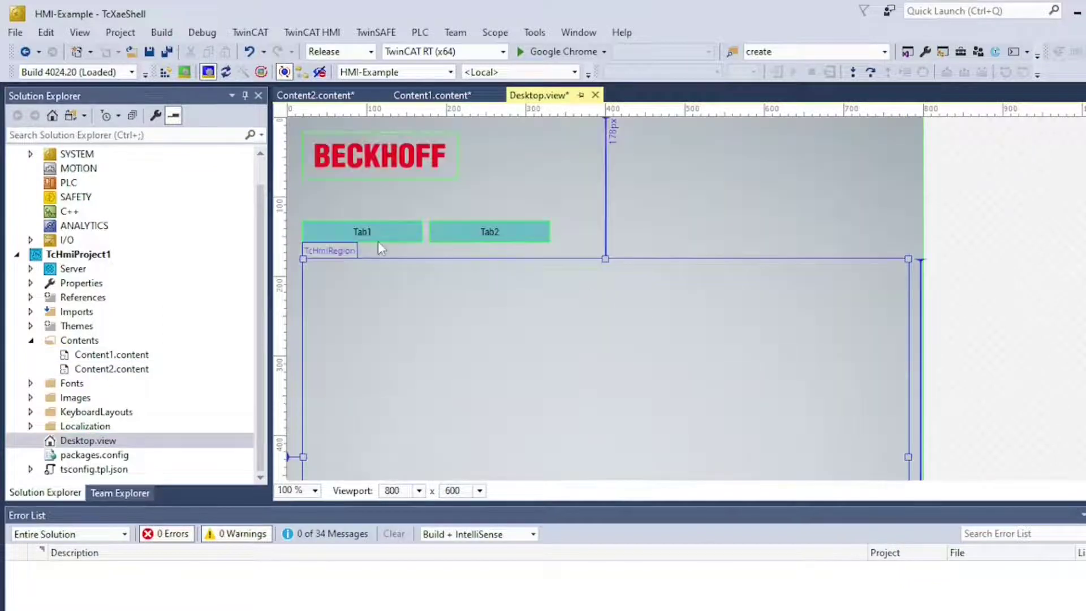
# Step: Open the onMouseClick actions editor from Tab1's Events properties
pyautogui.click(378, 234)
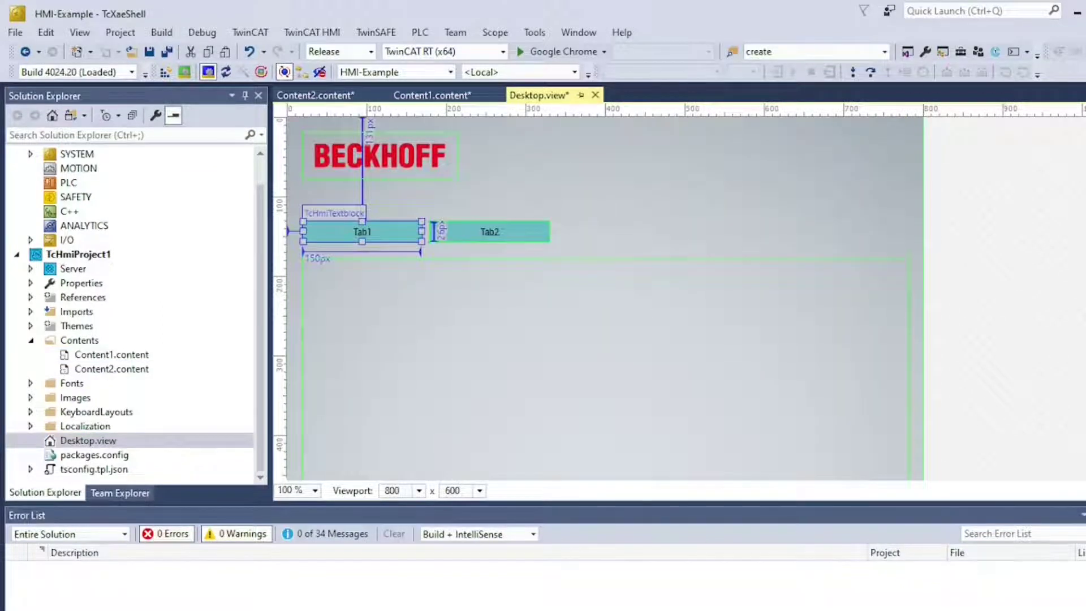
pyautogui.press('F4')
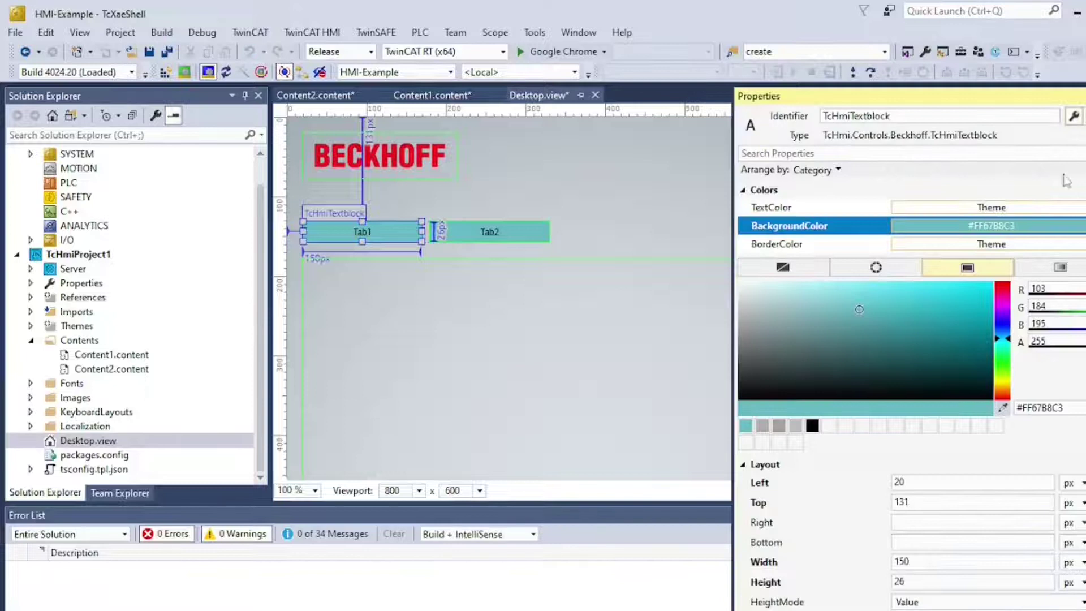
pyautogui.click(1074, 115)
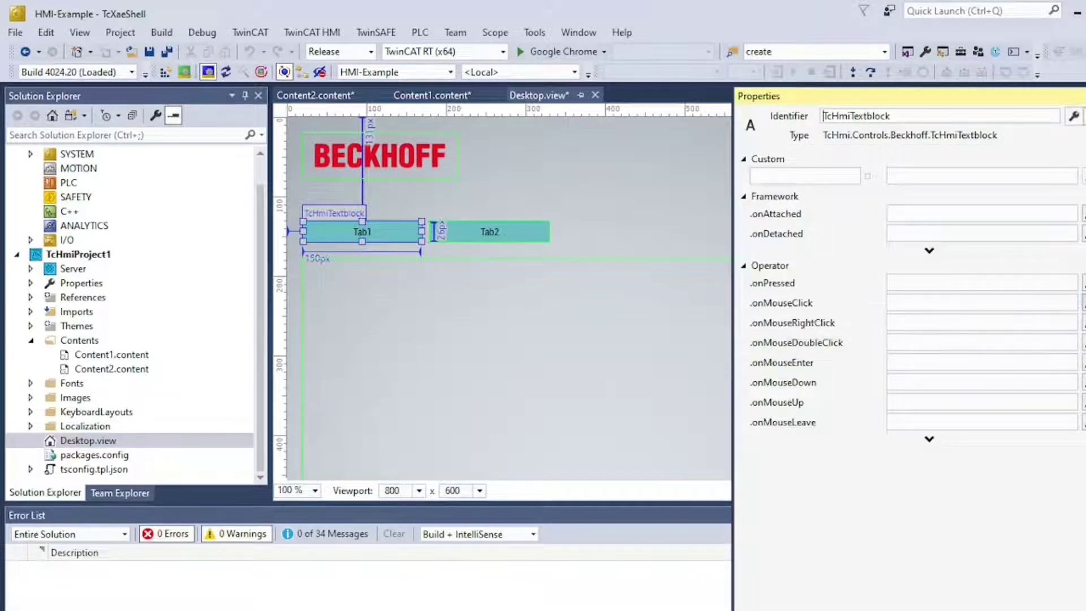
pyautogui.click(1055, 309)
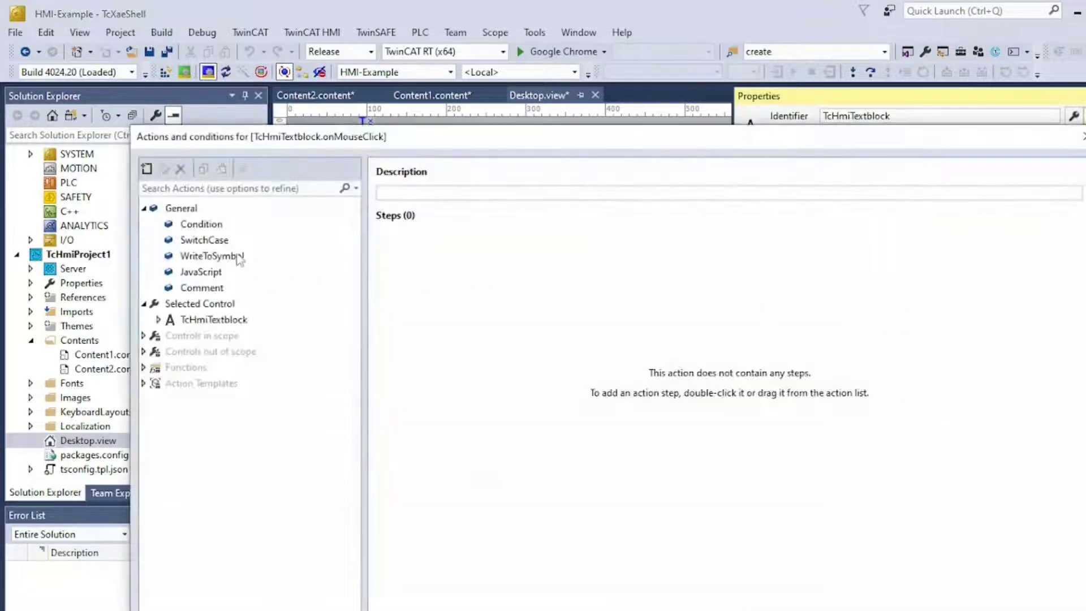
# Step: Give Tab1's click a WriteToSymbol step setting TcHmiRegion::TargetContent to Contents/Content1.content
pyautogui.moveTo(199, 255); pyautogui.dragTo(447, 265)
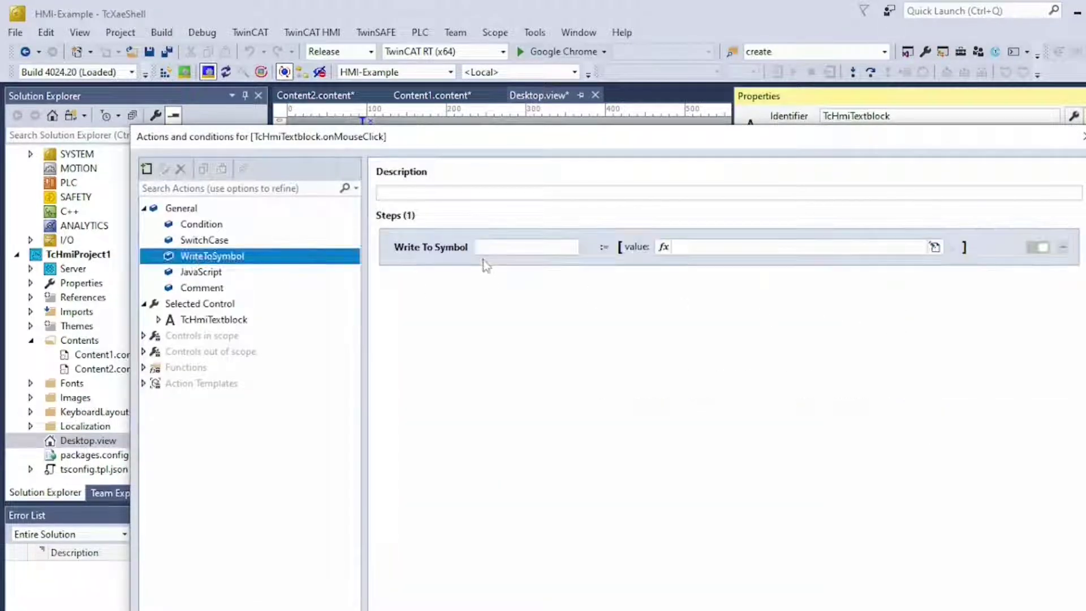
pyautogui.write('region')
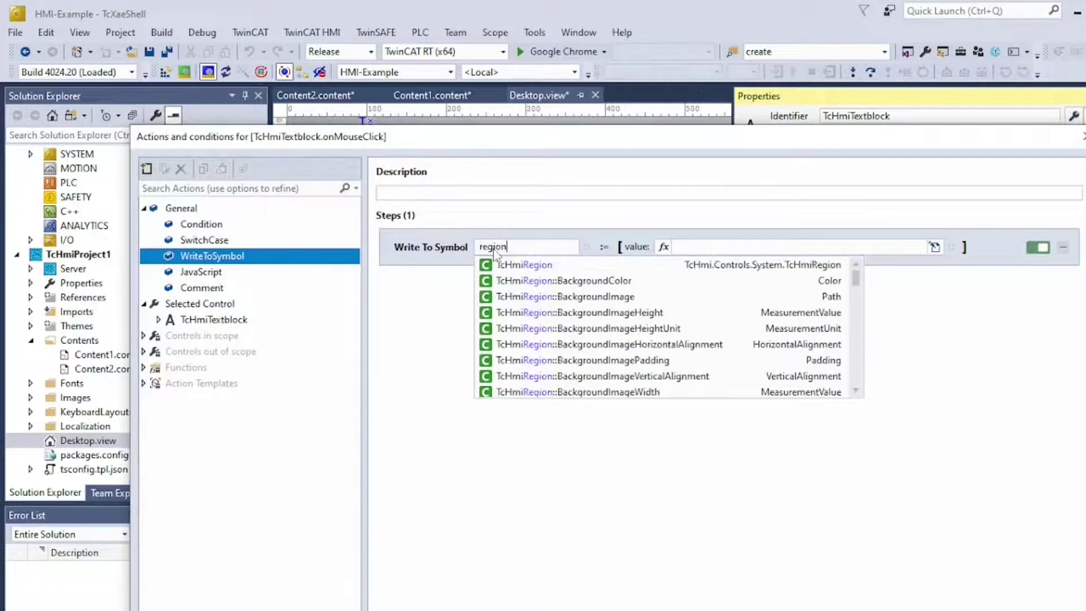
pyautogui.scroll(-8, 560, 314)
pyautogui.scroll(-5, 563, 326)
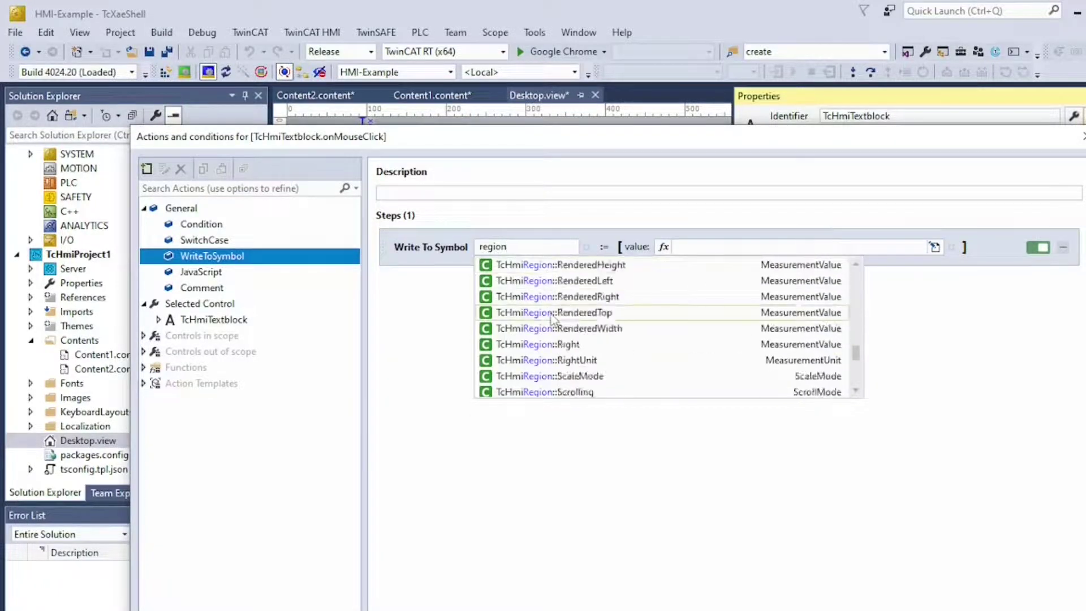
pyautogui.scroll(-2, 567, 337)
pyautogui.scroll(-3, 585, 373)
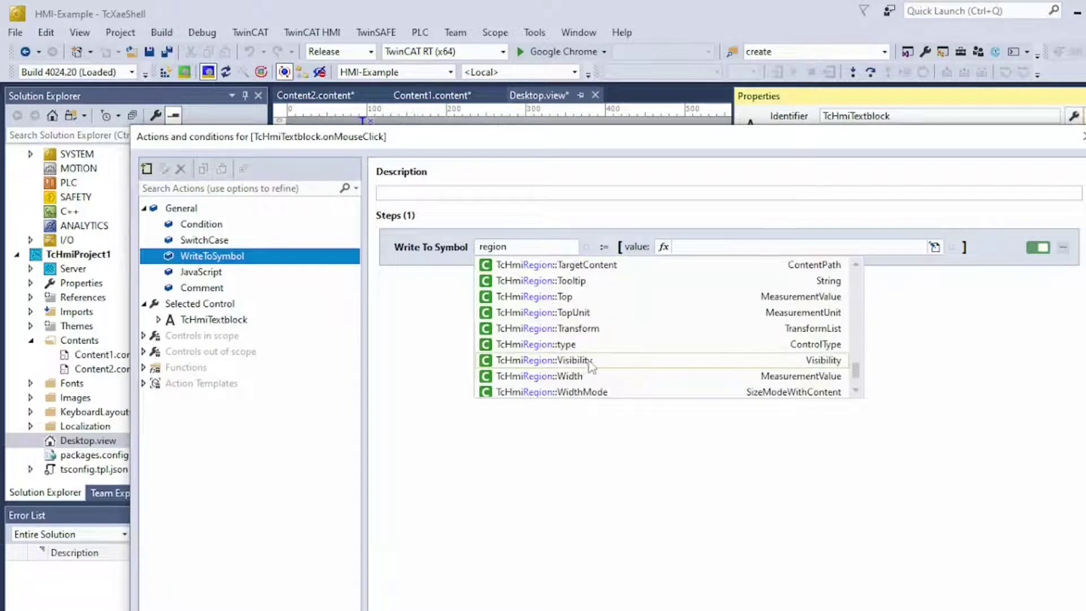
pyautogui.click(596, 267)
pyautogui.click(717, 246)
pyautogui.write('Contents/Content')
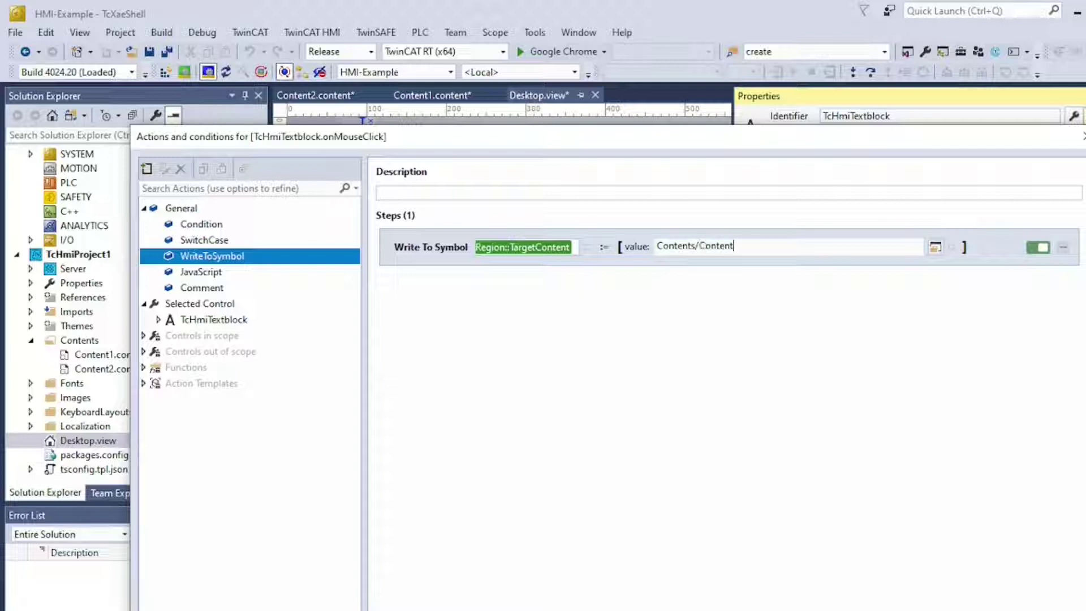
pyautogui.write('1.content')
pyautogui.tripleClick(794, 248)
pyautogui.hotkey('ctrl', 'c')
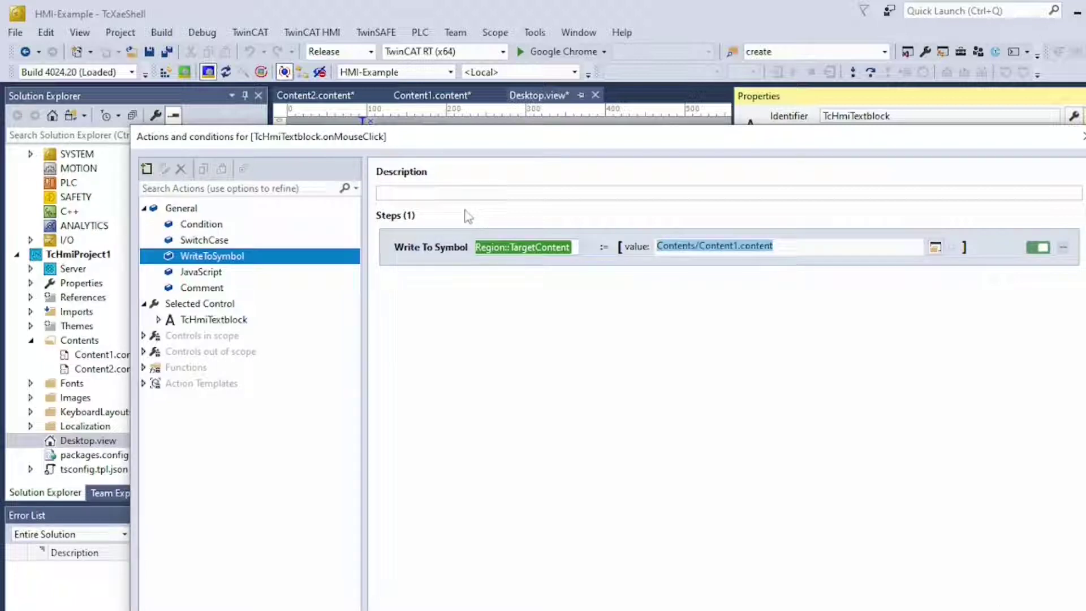
pyautogui.press('Return')
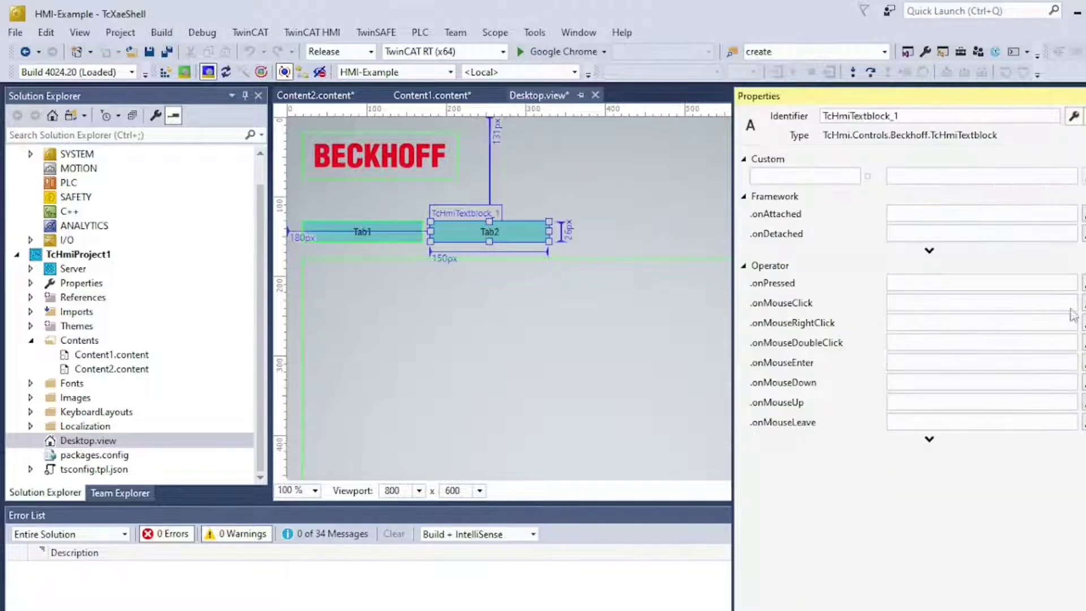
# Step: Give Tab2's click a WriteToSymbol step writing the region's TargetContent with a content path
pyautogui.click(1008, 309)
pyautogui.moveTo(232, 276); pyautogui.dragTo(486, 284)
pyautogui.click(508, 267)
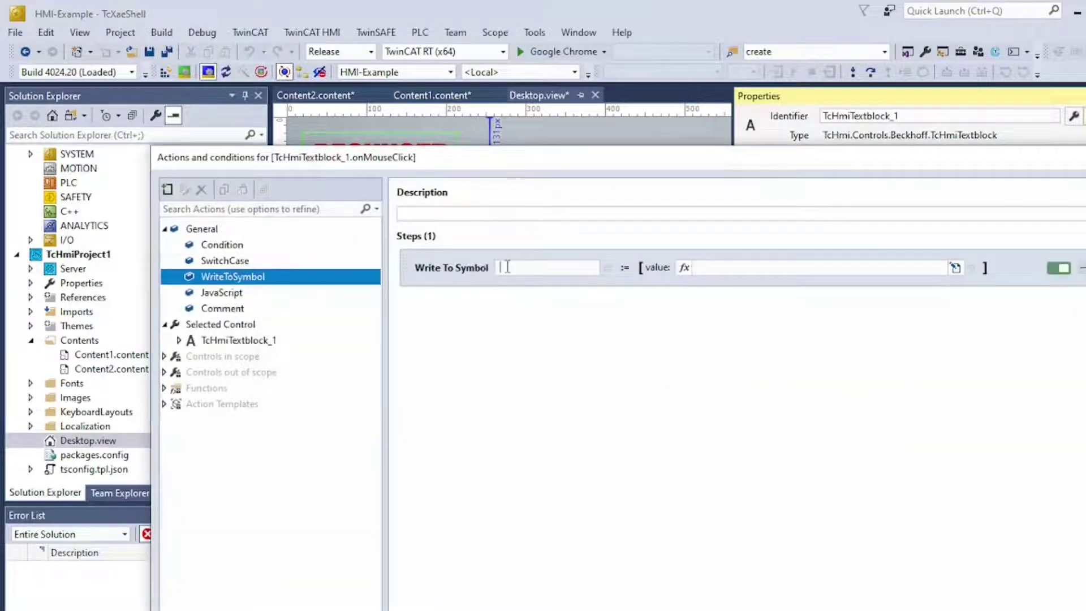
pyautogui.write('reqon')
pyautogui.scroll(-5, 675, 351)
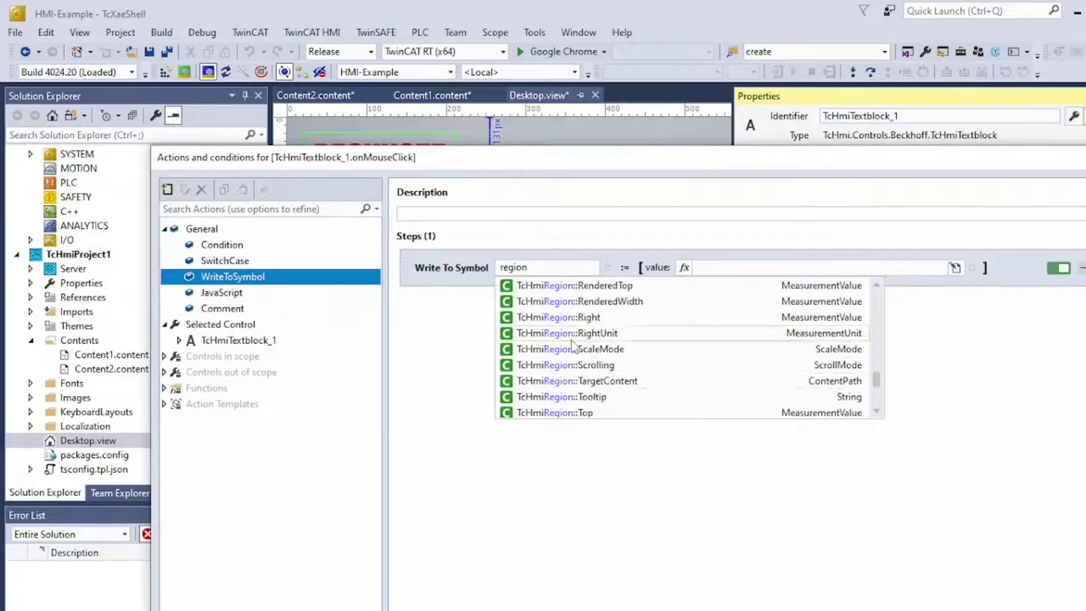
pyautogui.click(566, 382)
pyautogui.hotkey('ctrl', 'v')
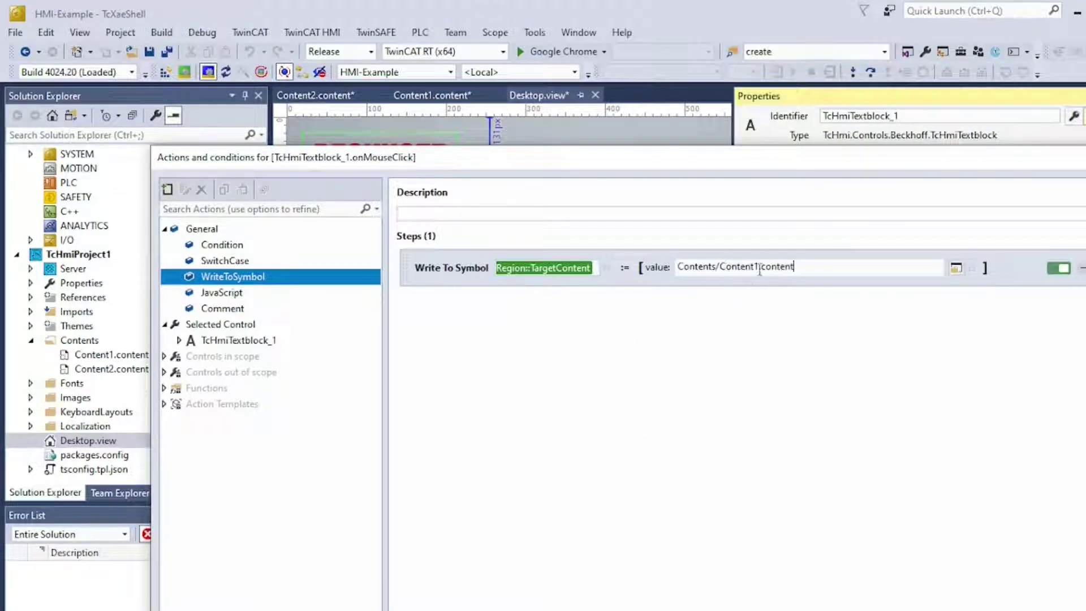
pyautogui.click(1016, 600)
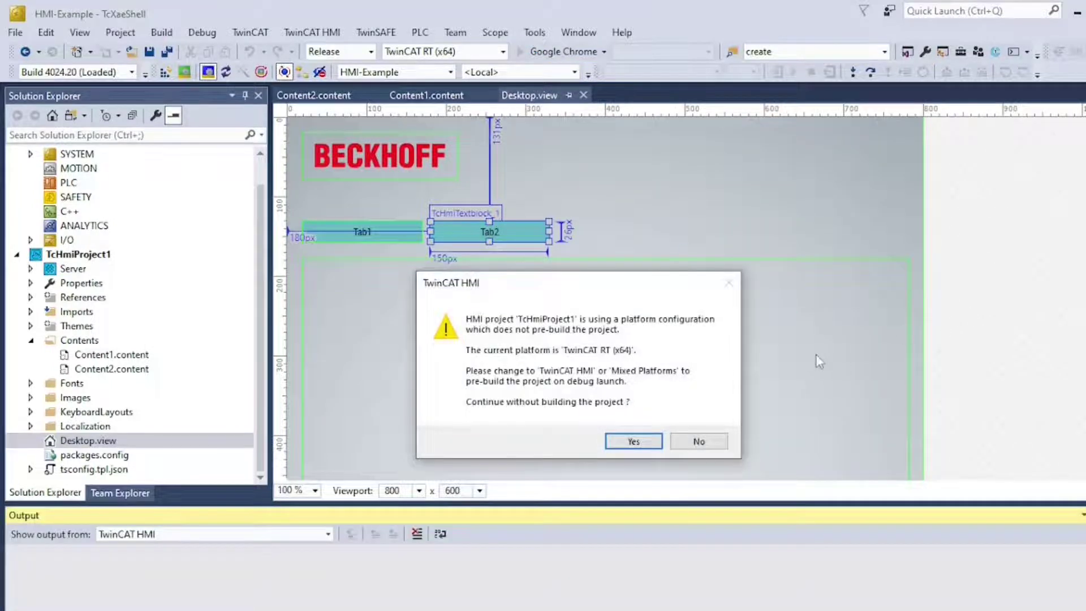
# Step: Dismiss the platform warning and select TwinCAT HMI in the Solution Platforms list
pyautogui.click(681, 446)
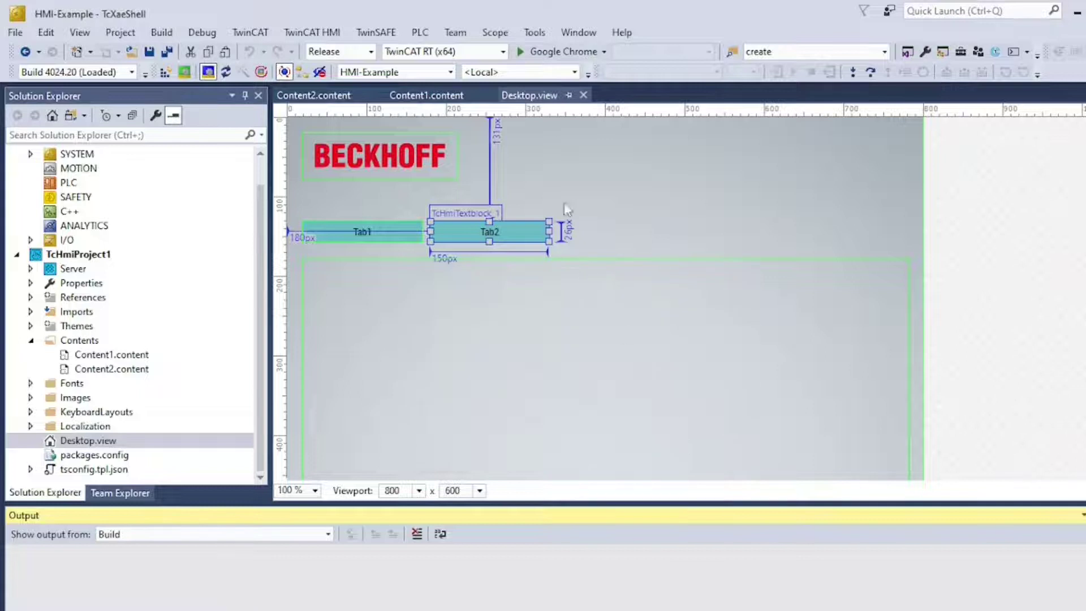
pyautogui.click(488, 51)
pyautogui.click(472, 84)
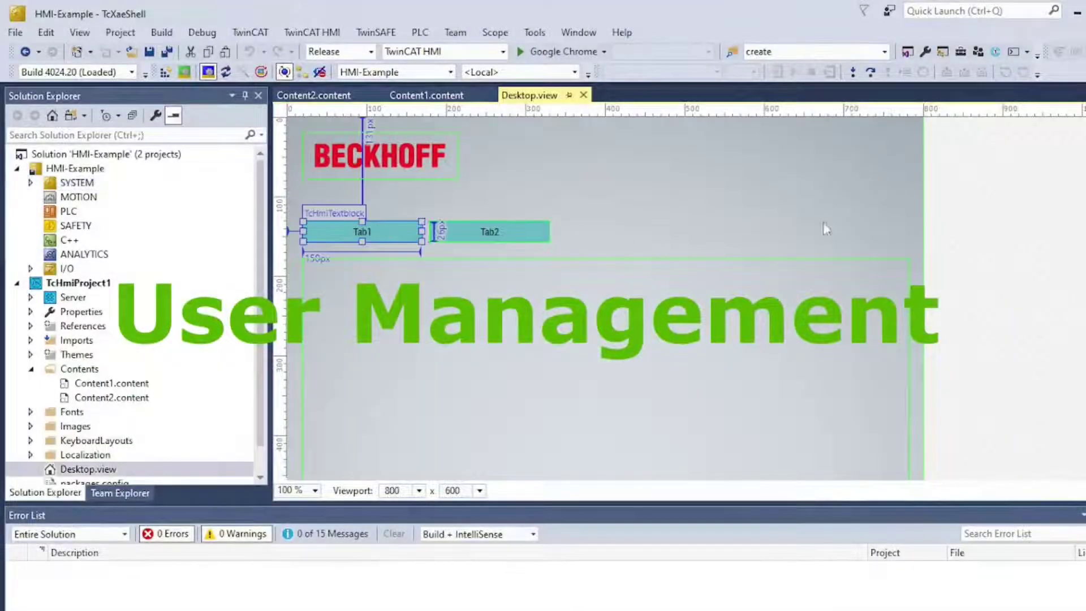
# Step: Change Tab1's Text property to 'Operator'
pyautogui.press('F4')
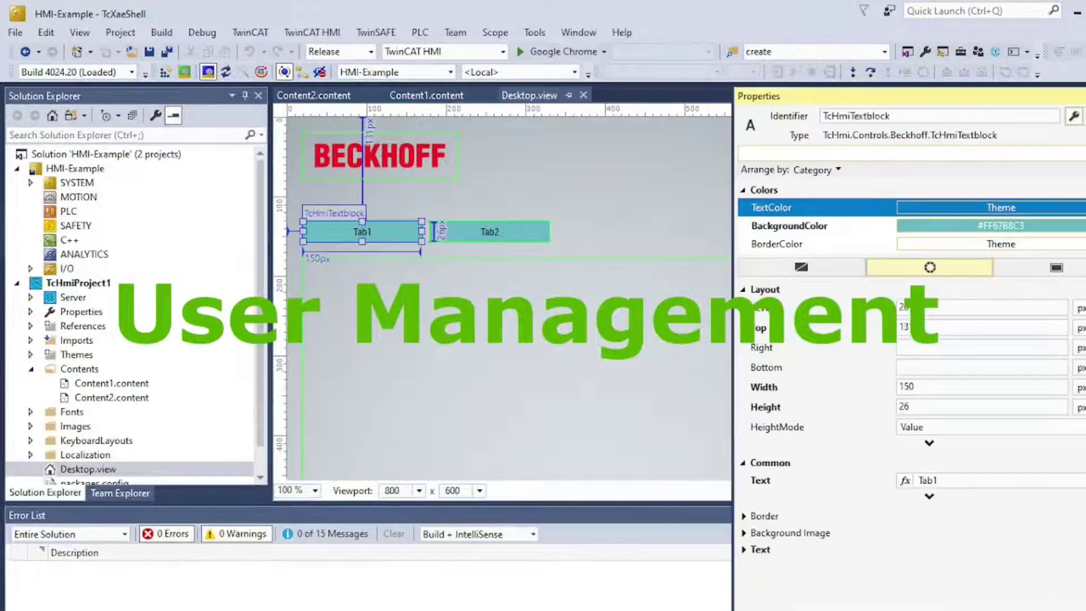
pyautogui.doubleClick(953, 480)
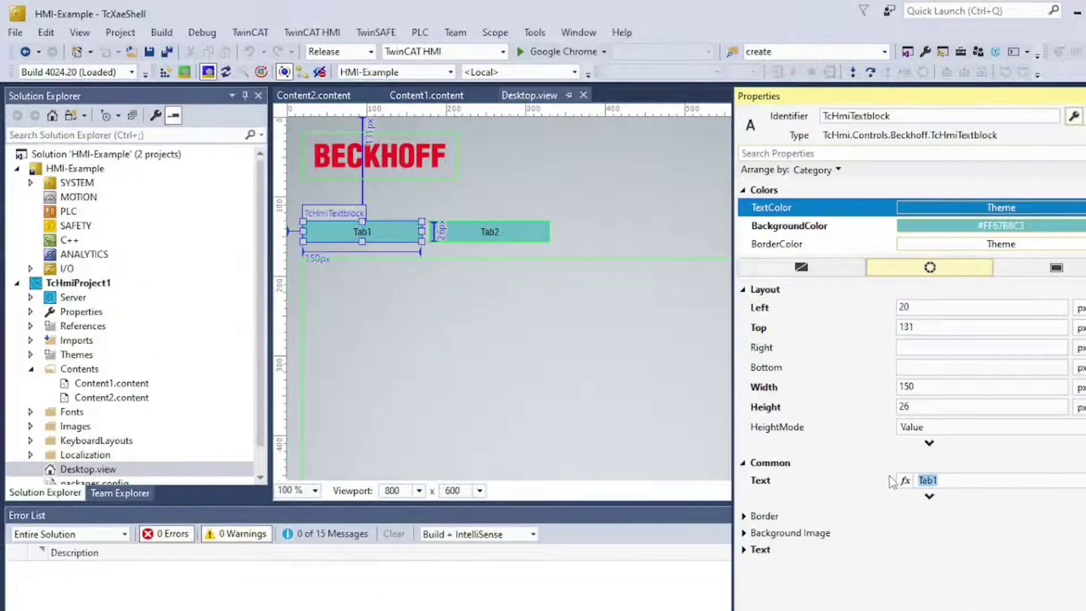
pyautogui.write('Operator')
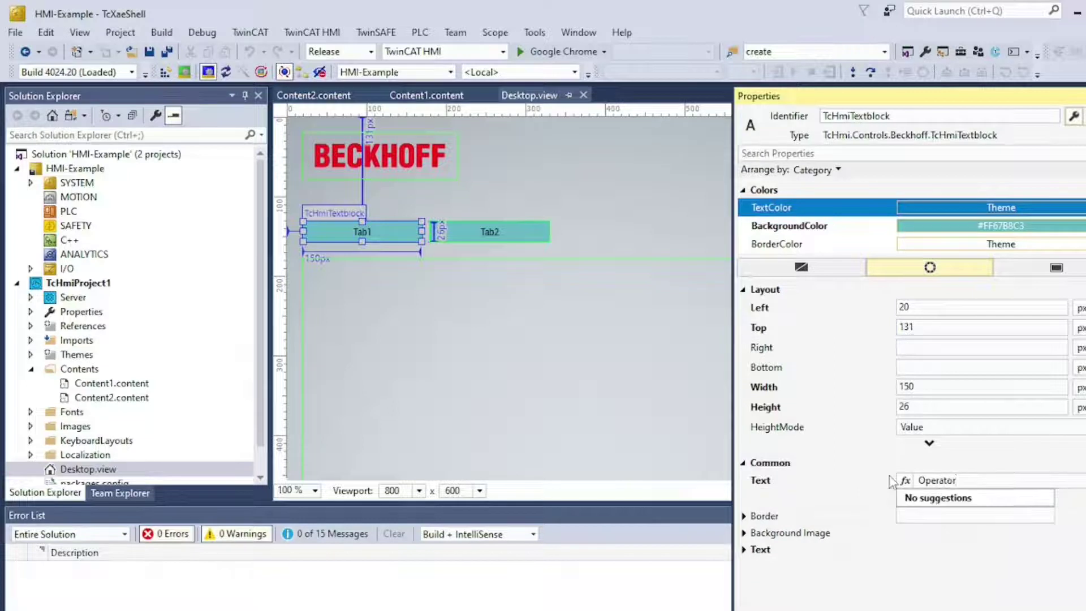
pyautogui.press('Return')
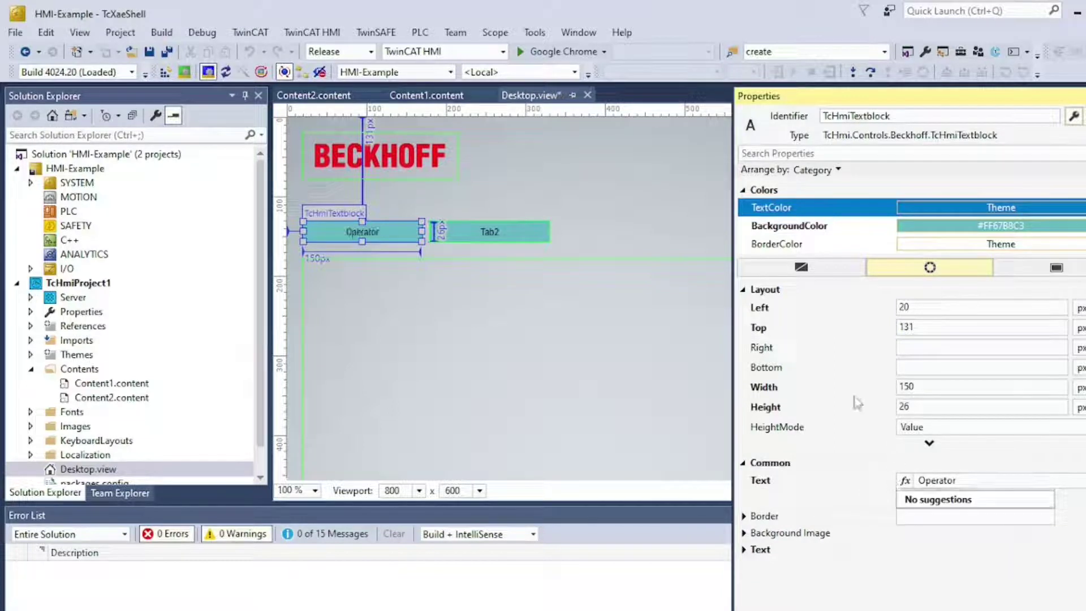
pyautogui.press('Return')
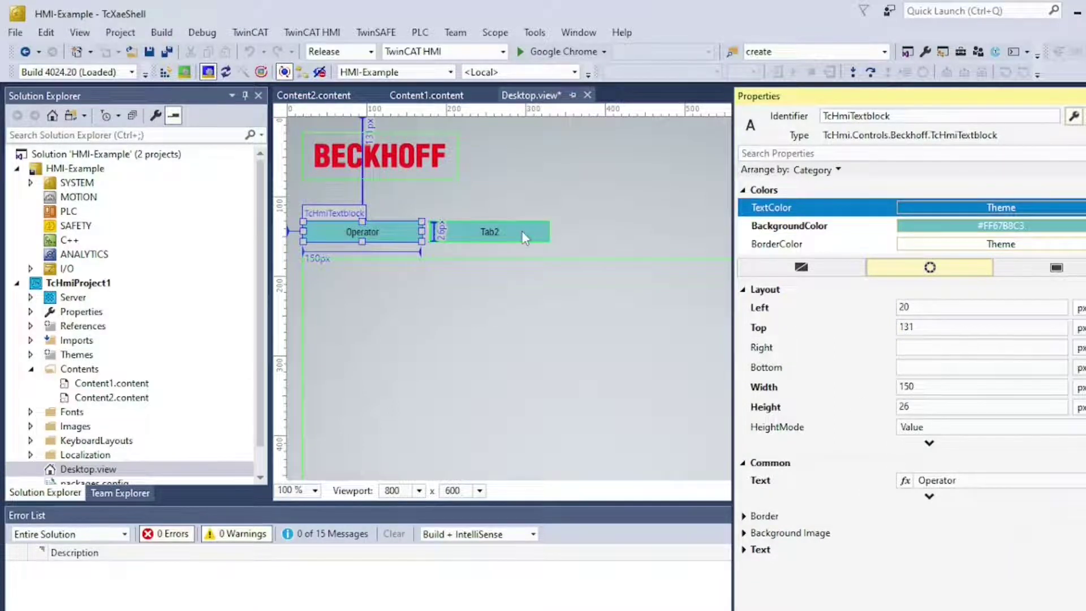
# Step: Change Tab2's Text property to 'Maintenance'
pyautogui.click(524, 233)
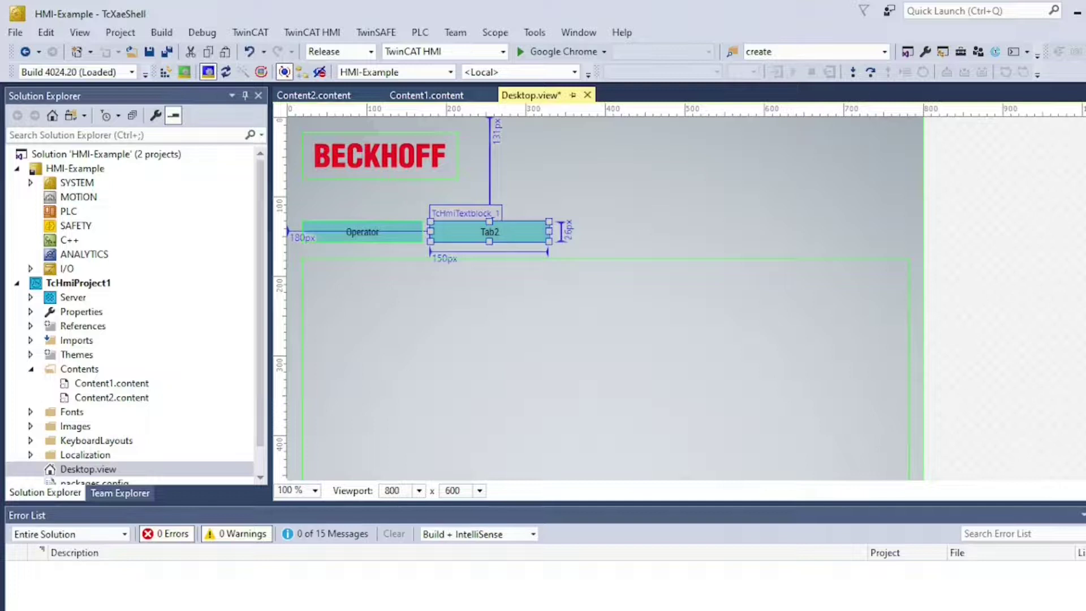
pyautogui.moveTo(953, 480); pyautogui.dragTo(893, 485)
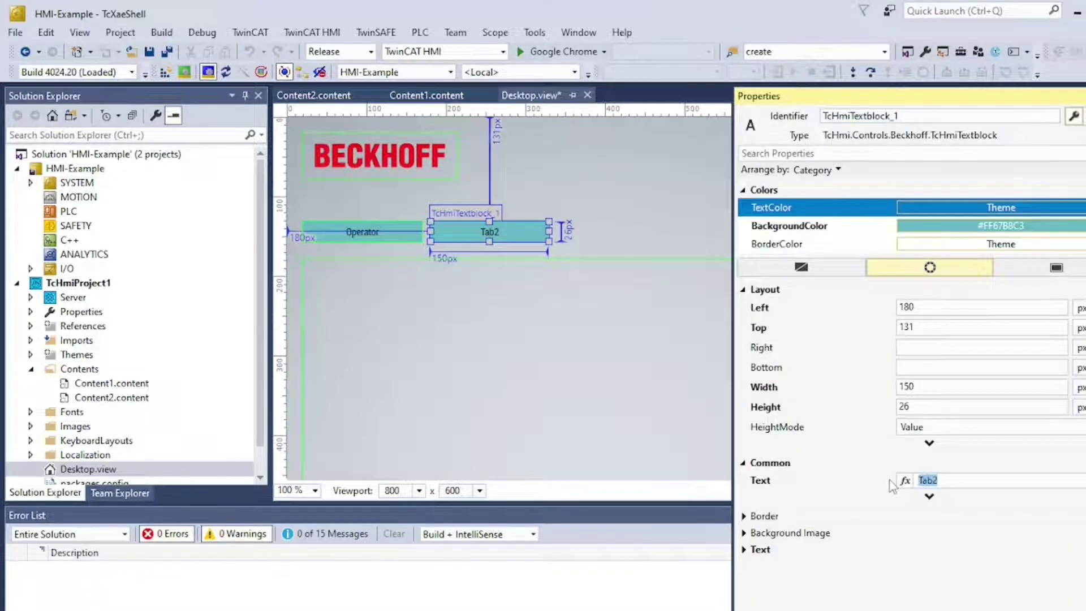
pyautogui.write('Maintenance')
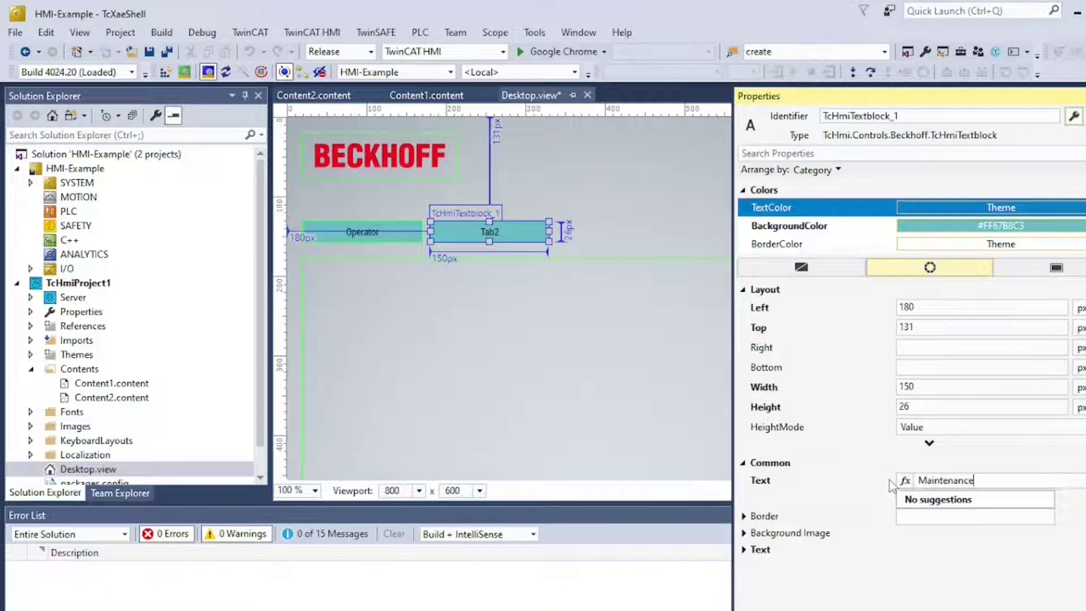
pyautogui.press('Return')
pyautogui.click(641, 240)
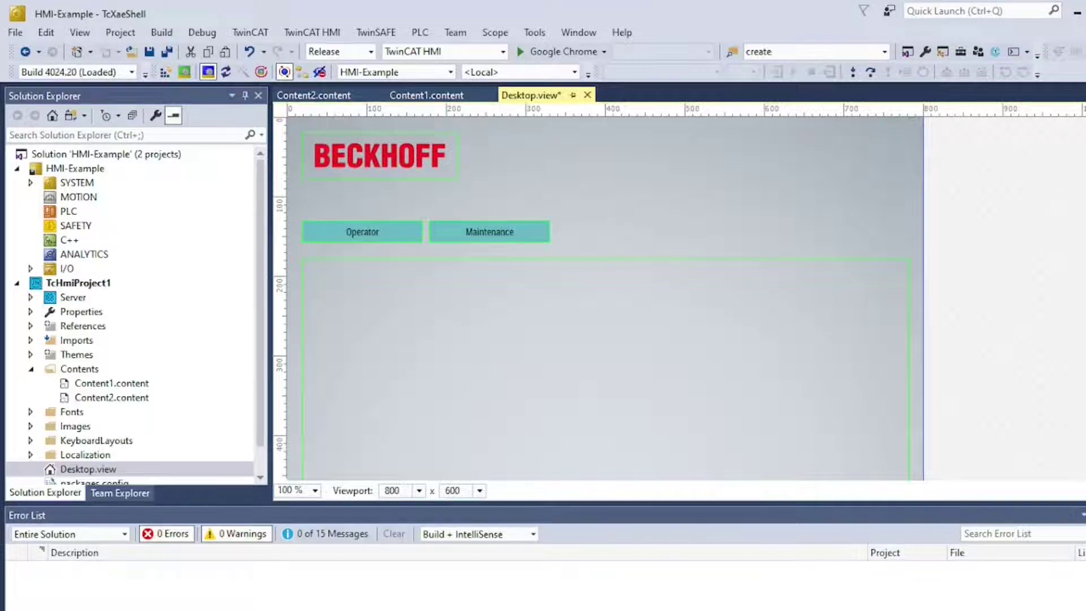
# Step: Drag the User Management control from the Toolbox to the page's top-right corner
pyautogui.scroll(-1, 1073, 313)
pyautogui.scroll(-4, 1073, 312)
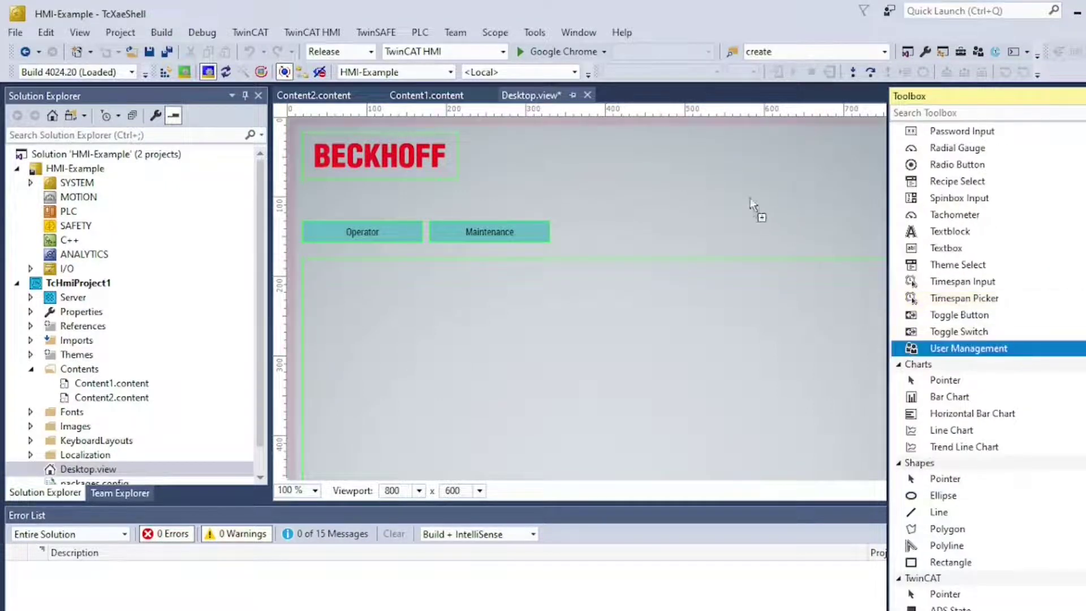
pyautogui.click(729, 185)
pyautogui.moveTo(728, 187)
pyautogui.mouseDown()
pyautogui.moveTo(766, 213)
pyautogui.moveTo(792, 157)
pyautogui.mouseUp()
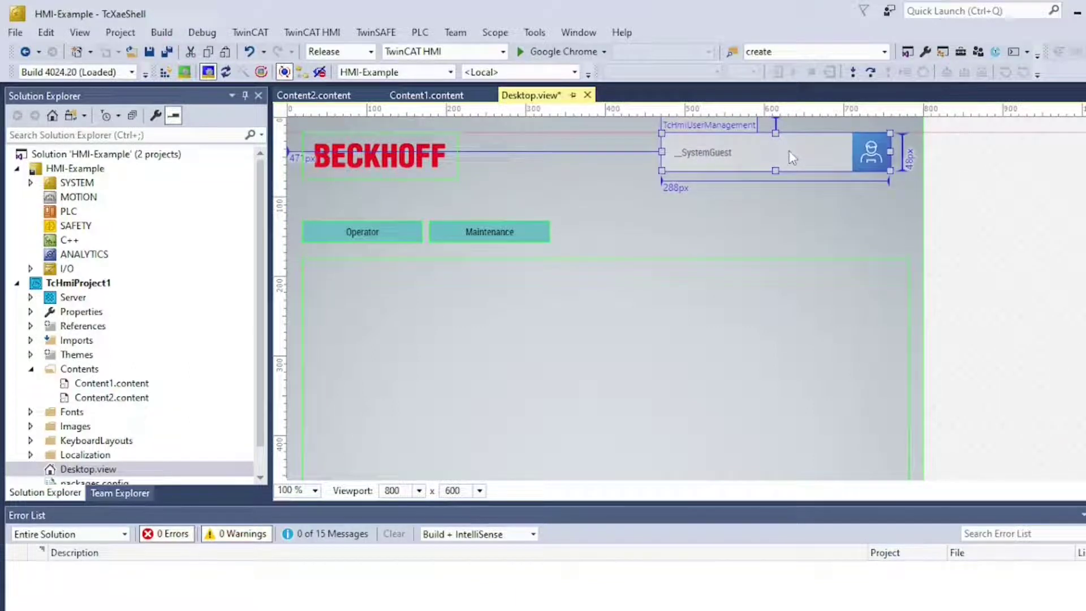
pyautogui.click(847, 214)
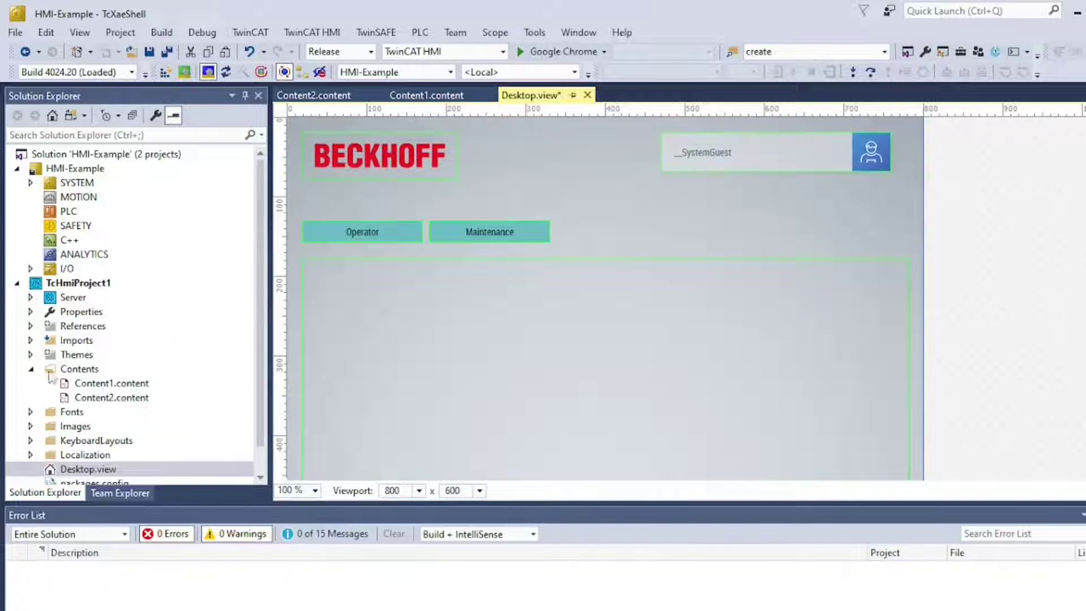
# Step: Create a new folder named LoginPages in TcHmiProject1
pyautogui.rightClick(79, 285)
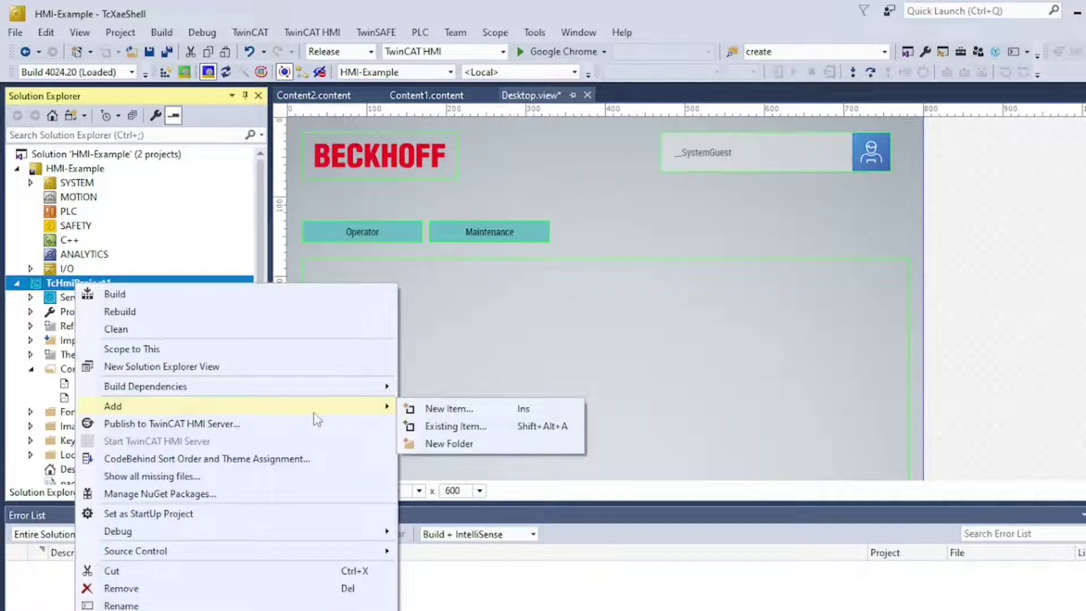
pyautogui.click(433, 442)
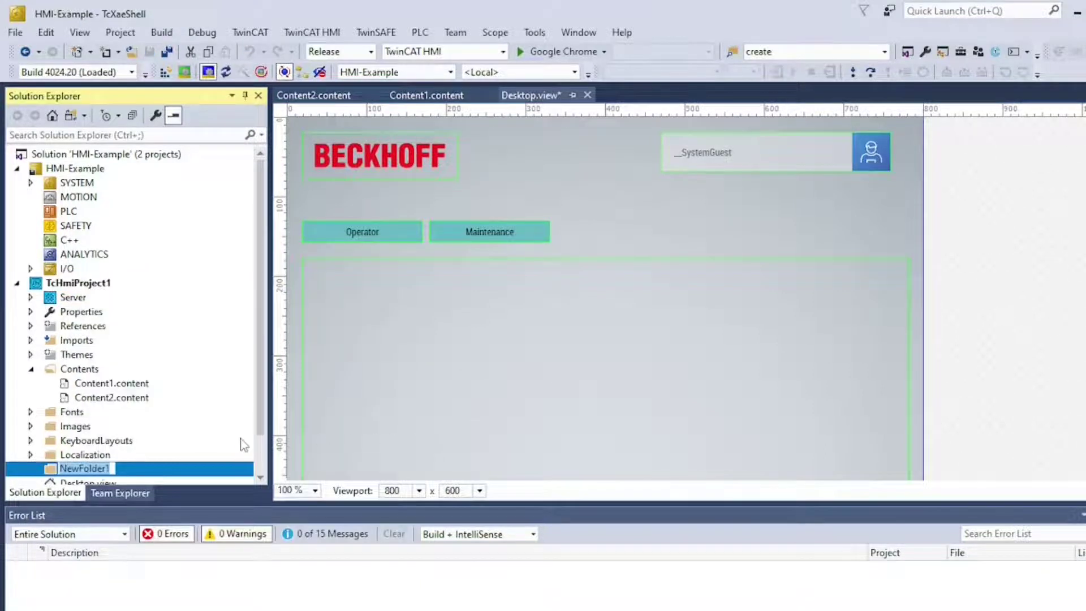
pyautogui.write('Lo')
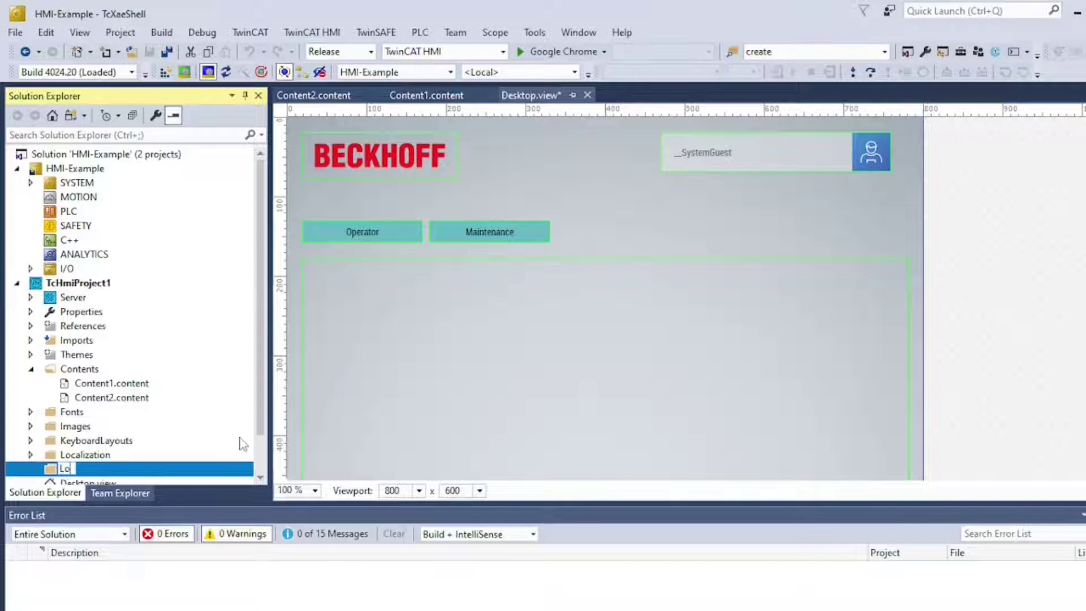
pyautogui.write('ginPages')
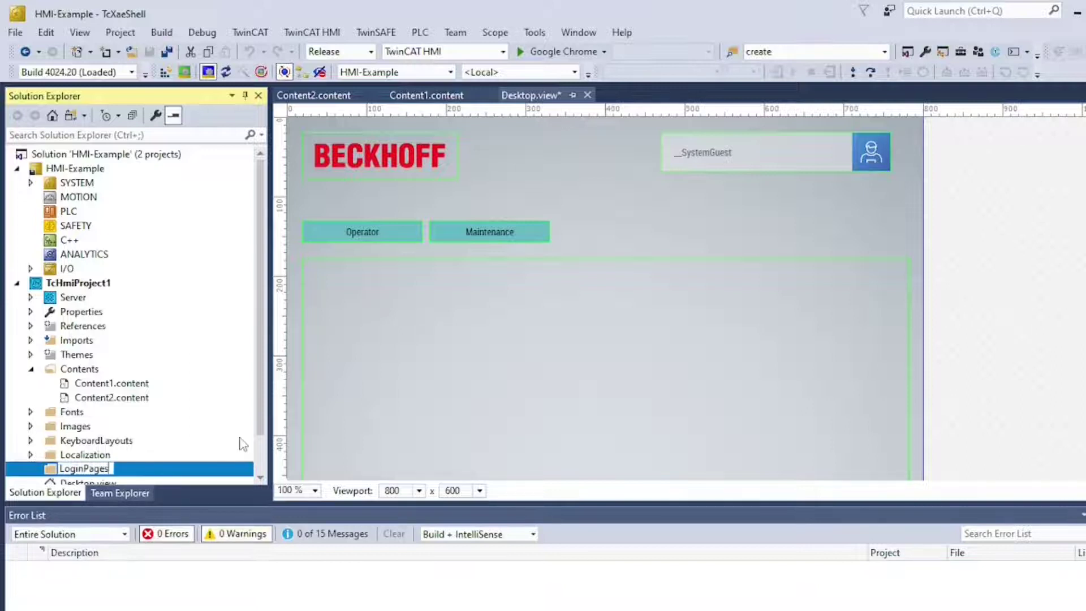
pyautogui.press('Return')
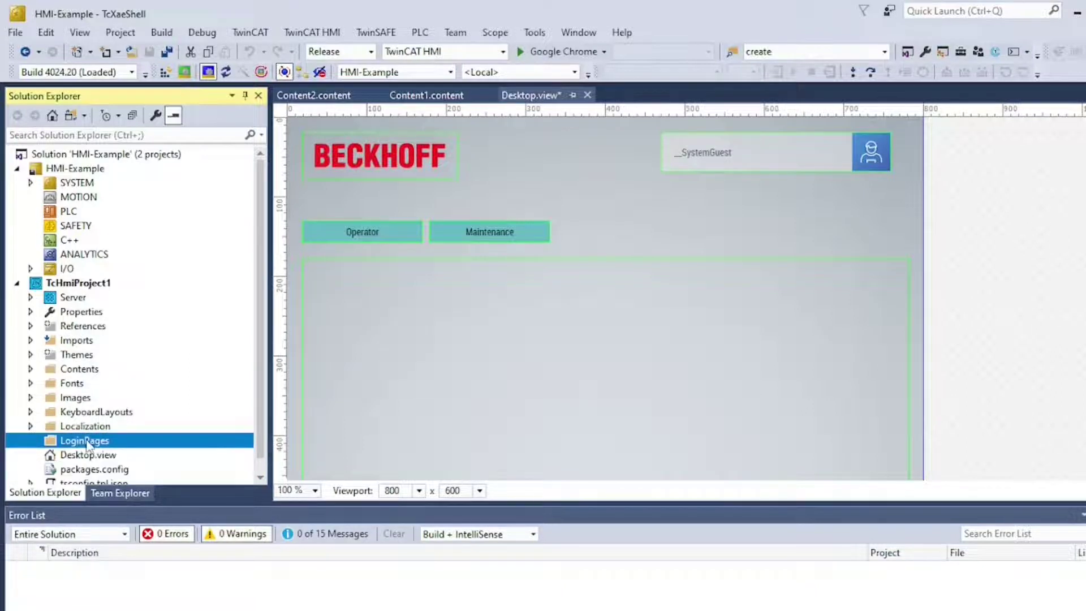
# Step: Add a LoginPage item, LoginPage1.html, inside the LoginPages folder
pyautogui.rightClick(88, 443)
pyautogui.click(367, 454)
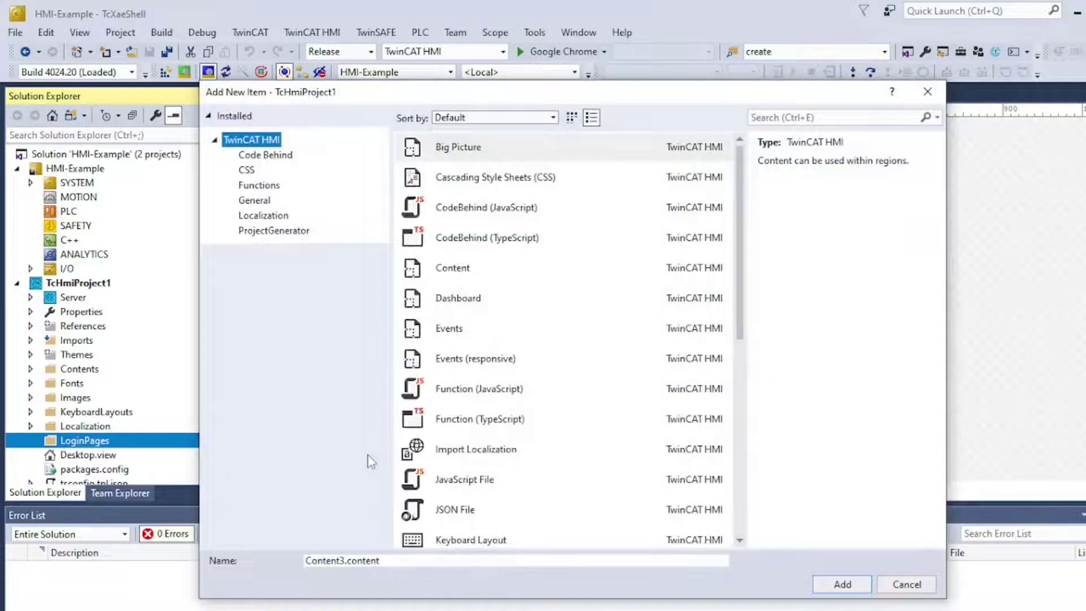
pyautogui.scroll(-1, 547, 463)
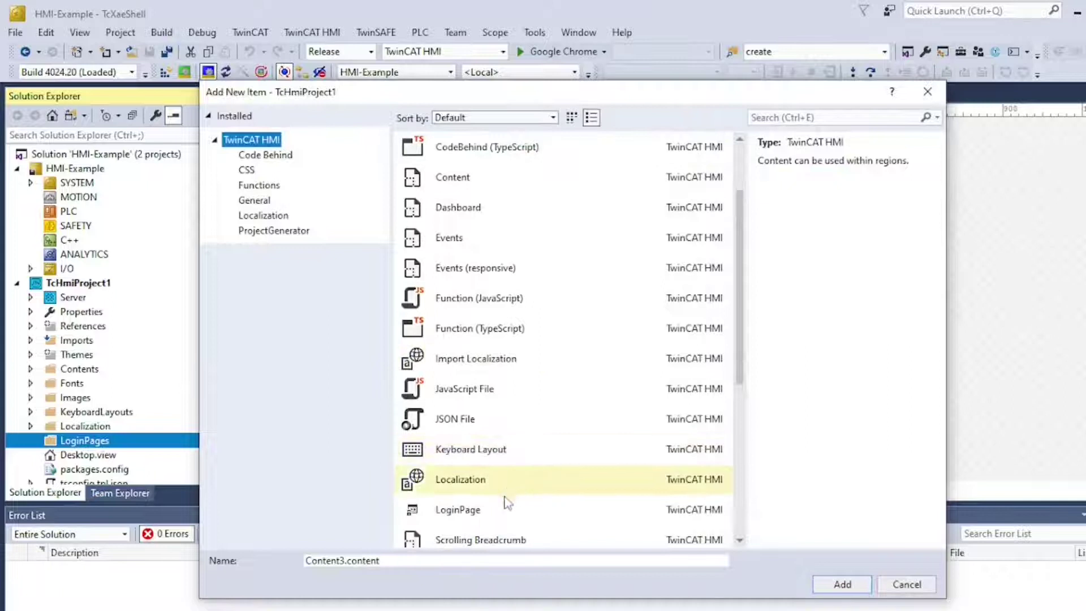
pyautogui.click(509, 509)
pyautogui.click(837, 586)
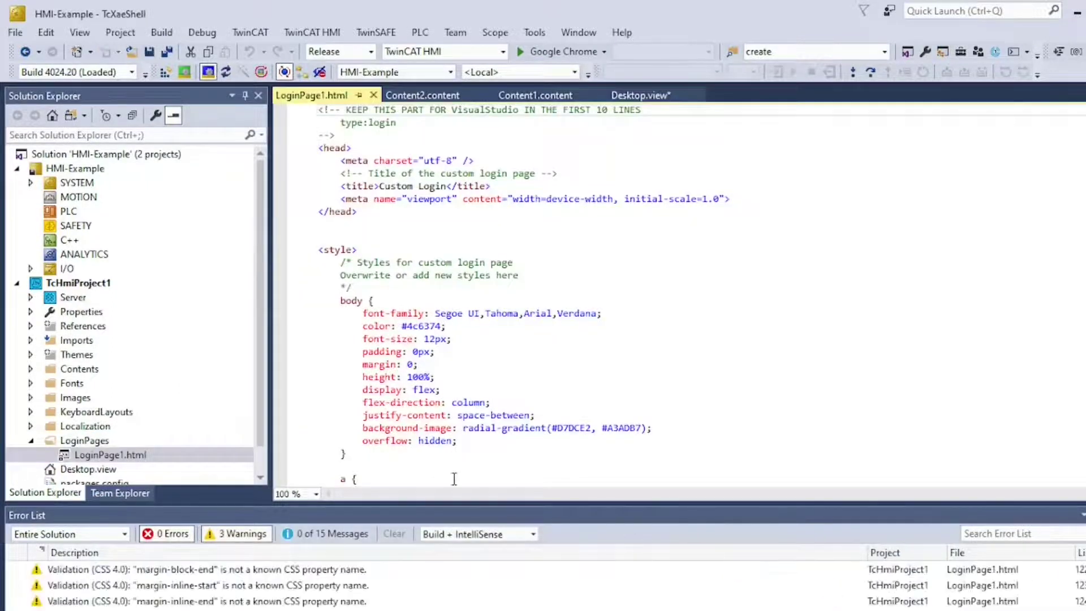
pyautogui.scroll(-1, 157, 405)
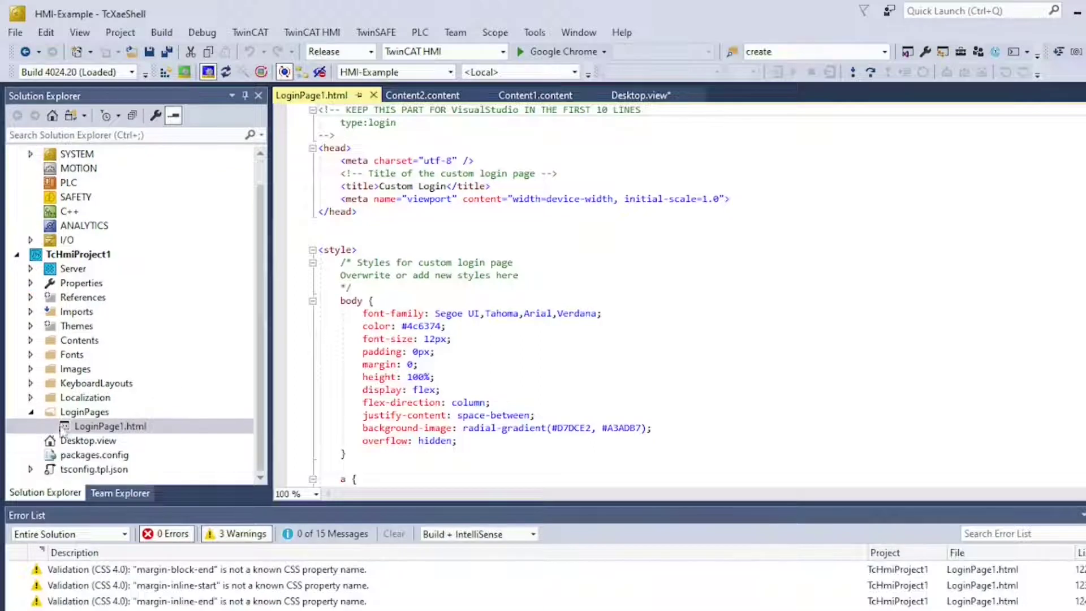
# Step: Open Desktop.view and widen the HMI Configuration panel to browse its Users list
pyautogui.click(86, 441)
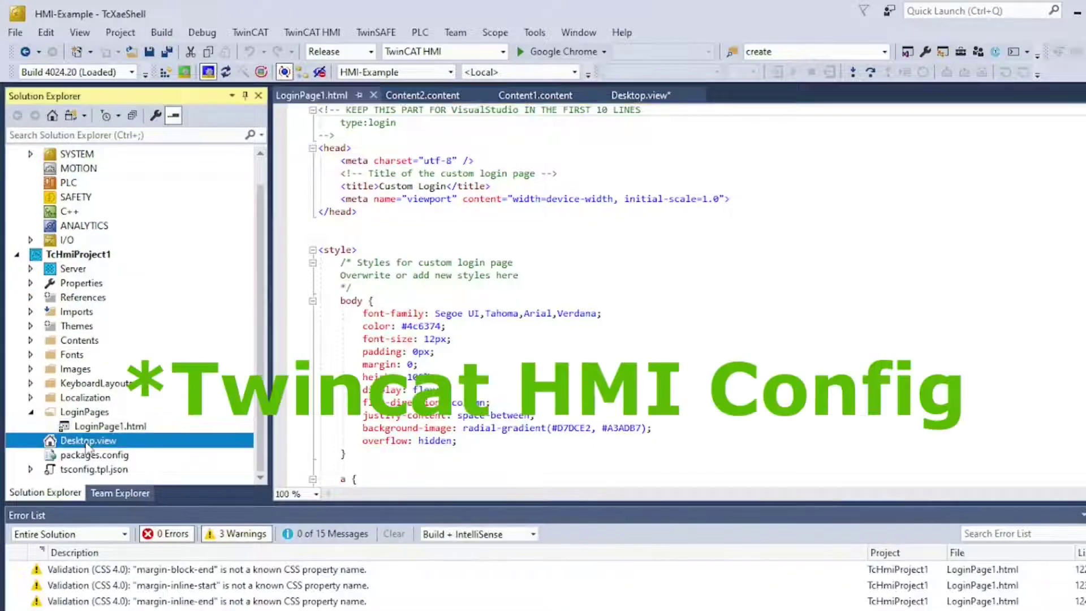
pyautogui.doubleClick(86, 441)
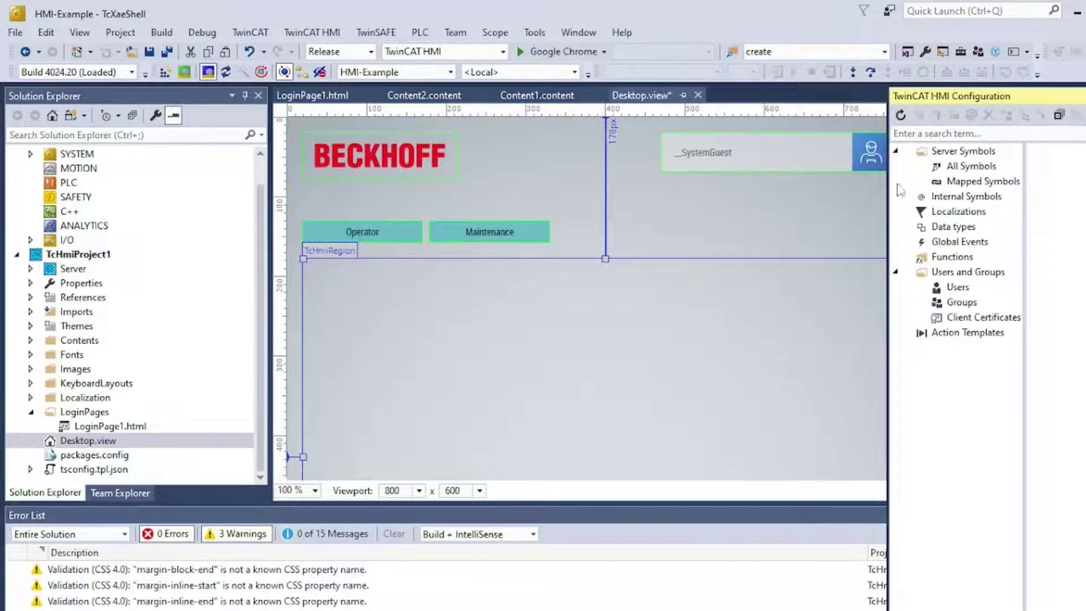
pyautogui.moveTo(888, 213); pyautogui.dragTo(661, 205)
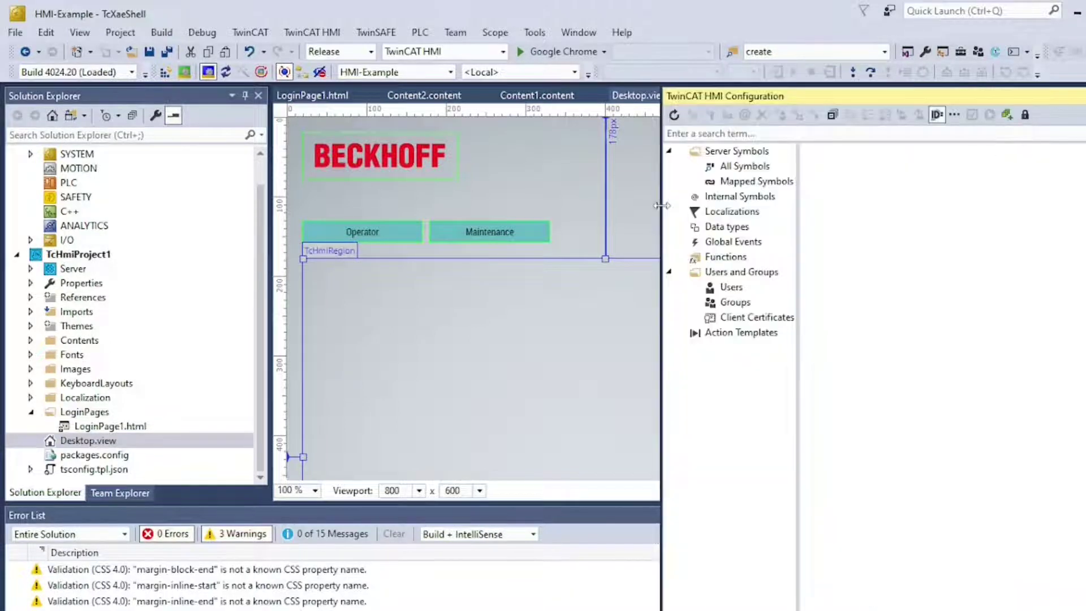
pyautogui.click(732, 289)
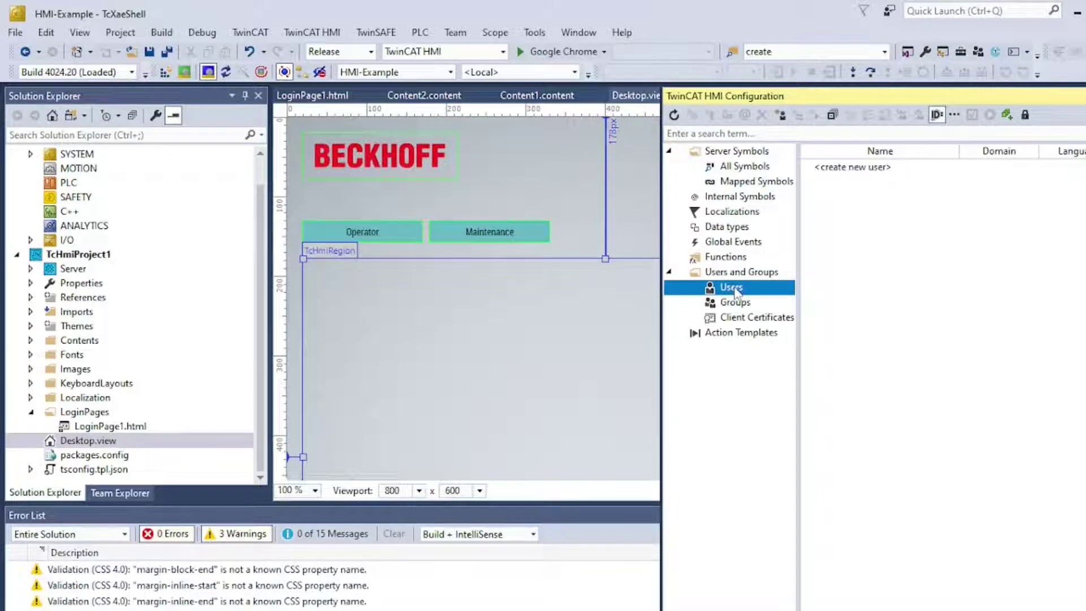
pyautogui.rightClick(735, 289)
pyautogui.click(795, 297)
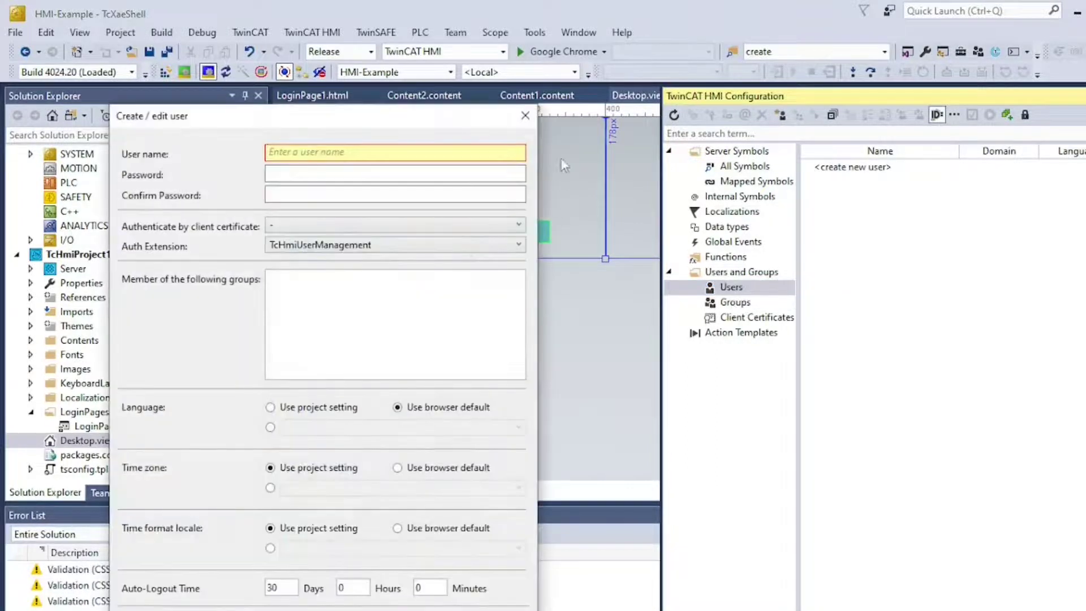
pyautogui.press('Escape')
# Step: Create the Operator user group under Users and Groups
pyautogui.click(735, 303)
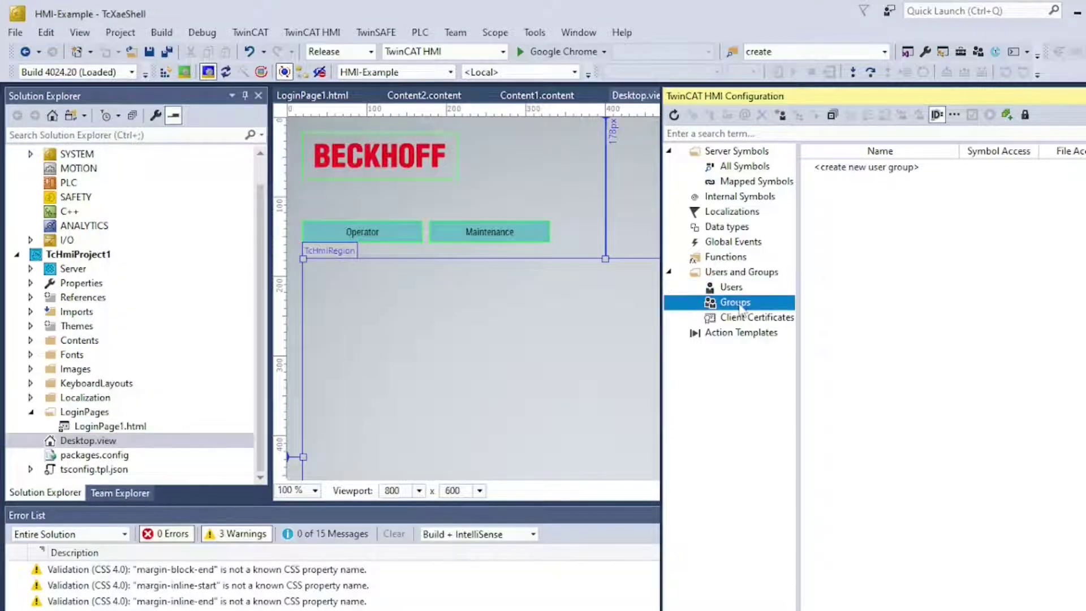
pyautogui.rightClick(740, 309)
pyautogui.click(789, 316)
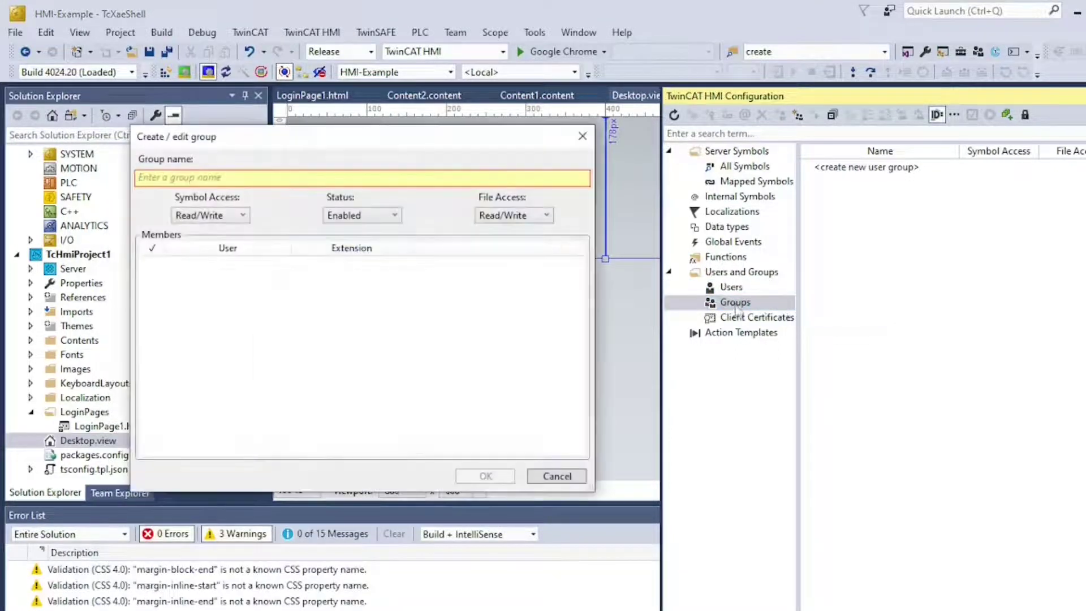
pyautogui.click(300, 178)
pyautogui.write('Operator')
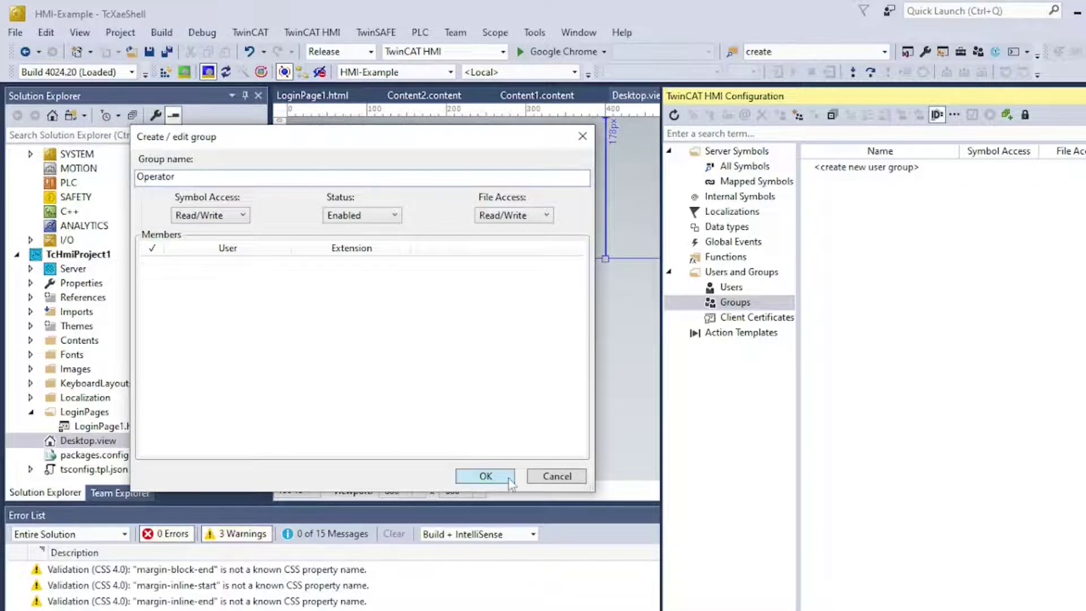
pyautogui.click(508, 477)
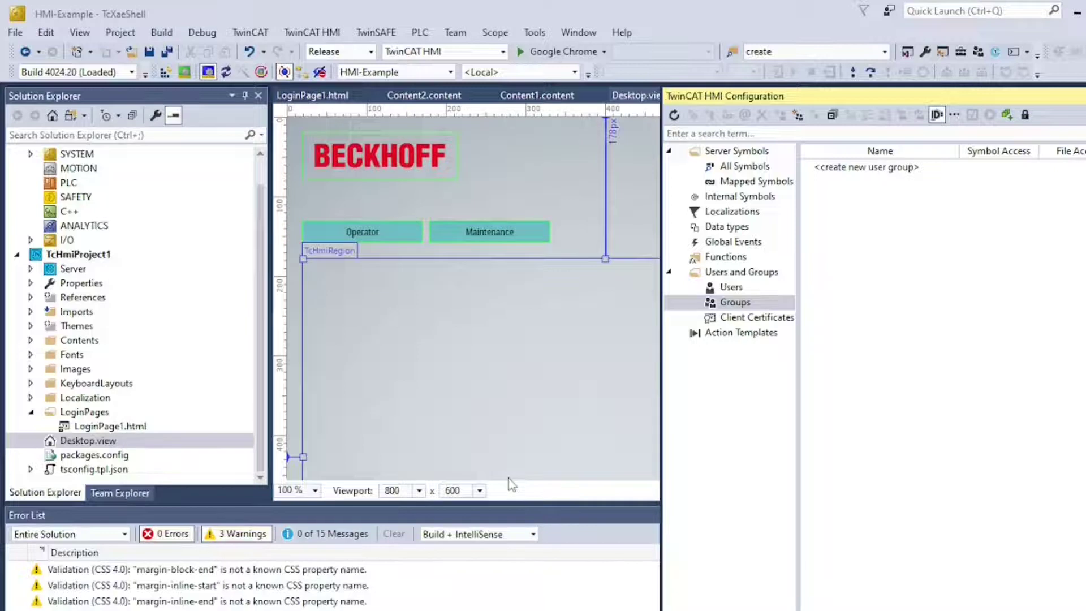
# Step: Add a second user group named Maintenance
pyautogui.click(868, 168)
pyautogui.doubleClick(869, 168)
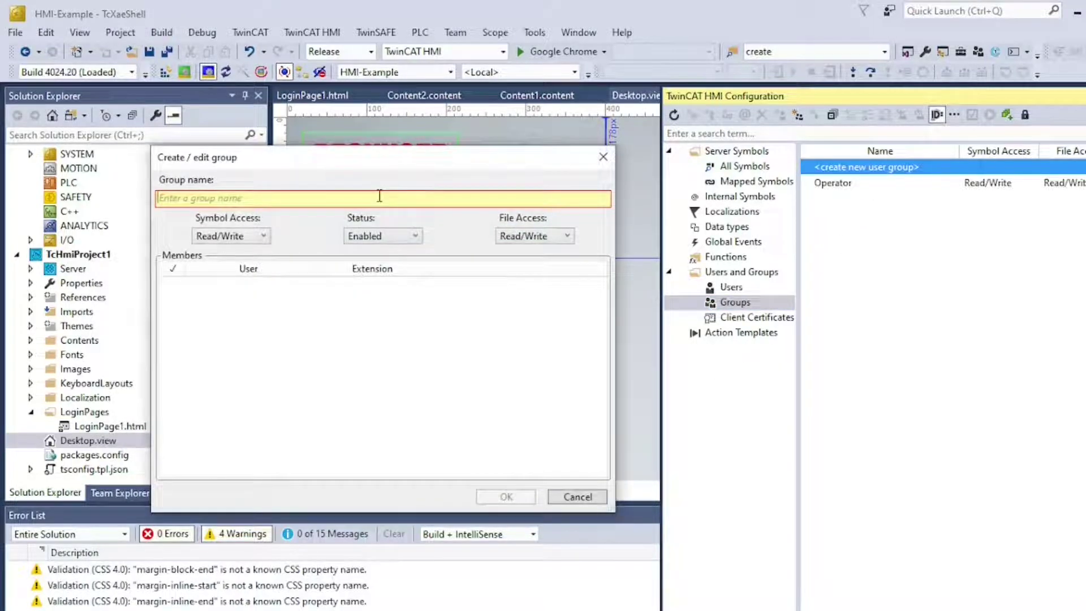
pyautogui.write('Mainten')
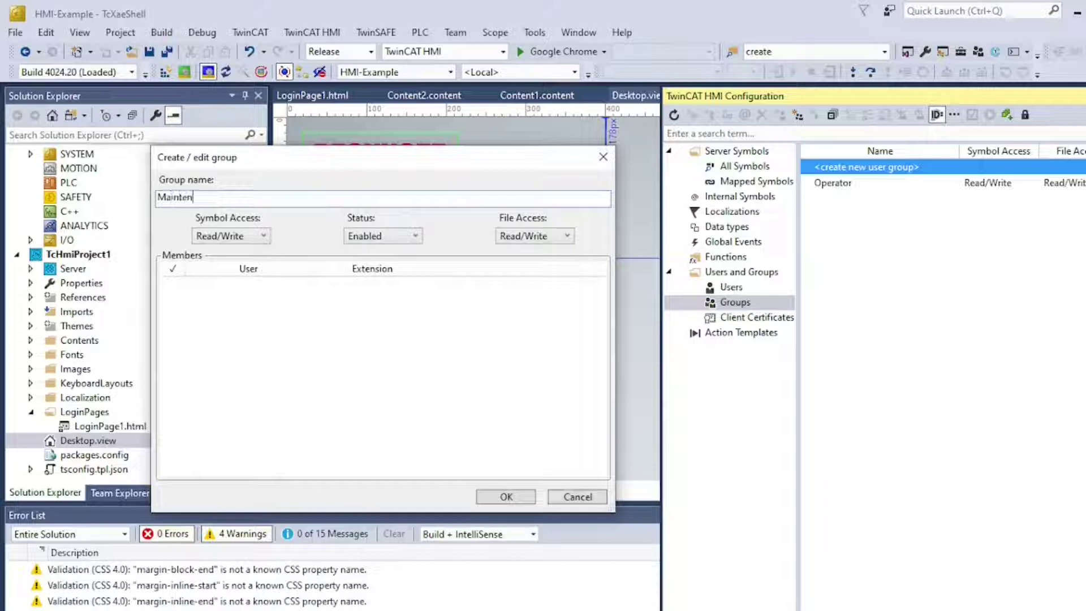
pyautogui.write('e')
pyautogui.click(507, 496)
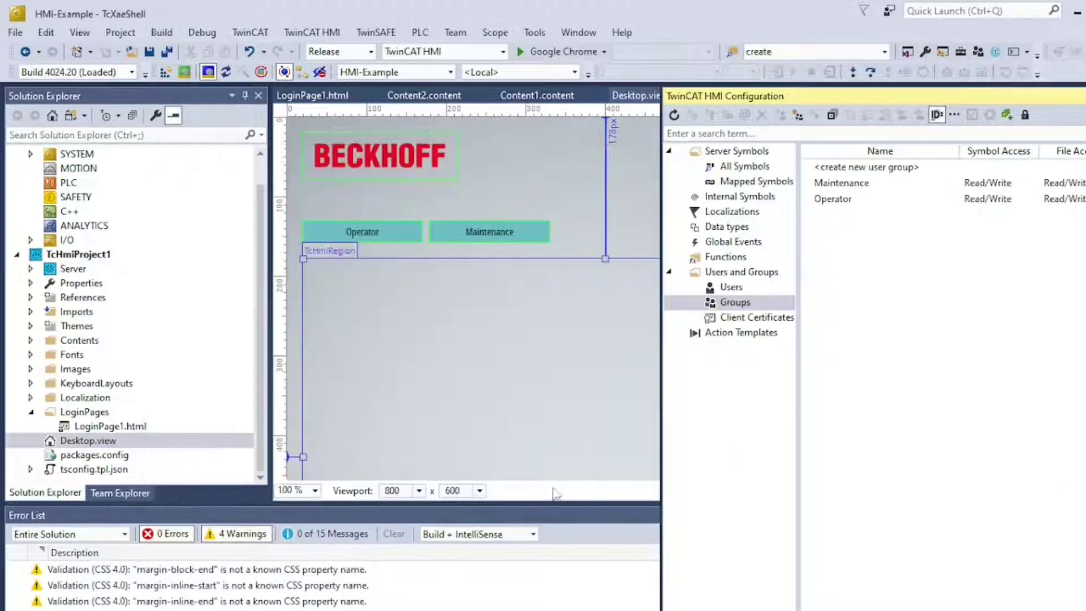
pyautogui.click(732, 289)
pyautogui.click(847, 171)
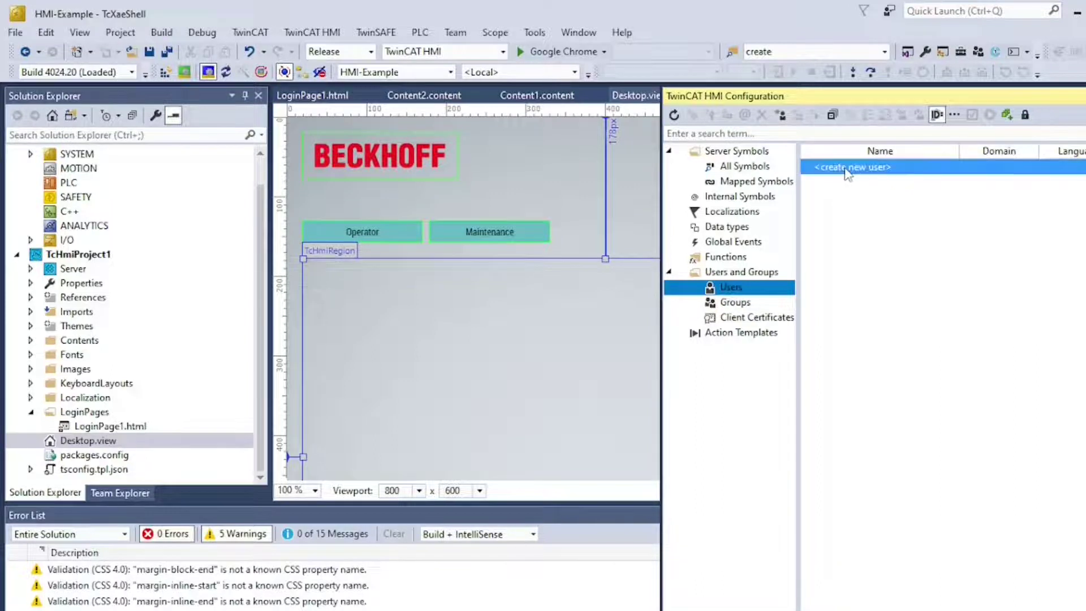
pyautogui.doubleClick(847, 171)
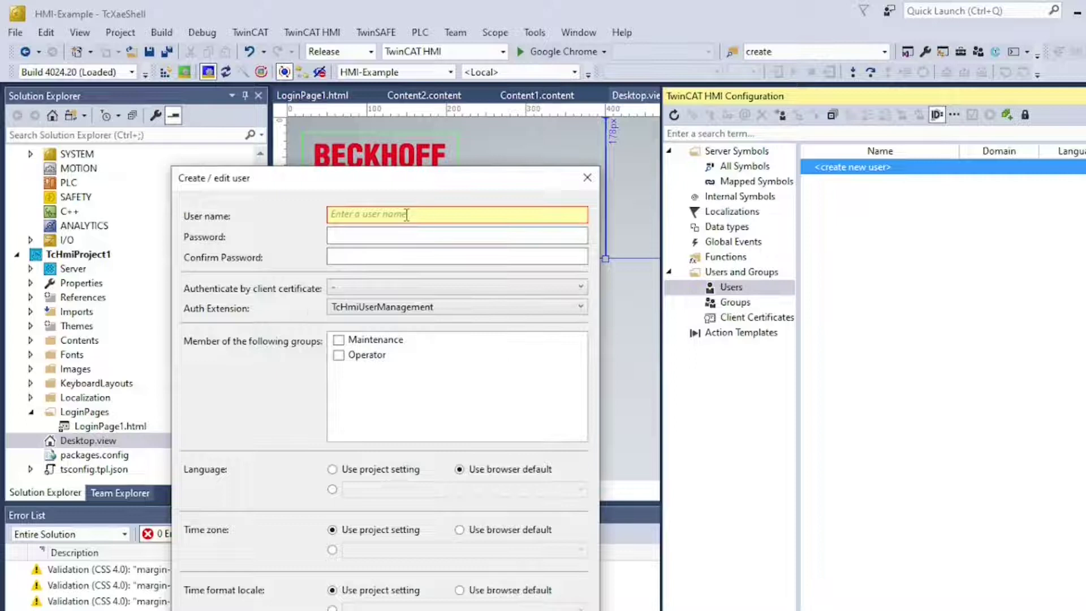
pyautogui.write('Joe')
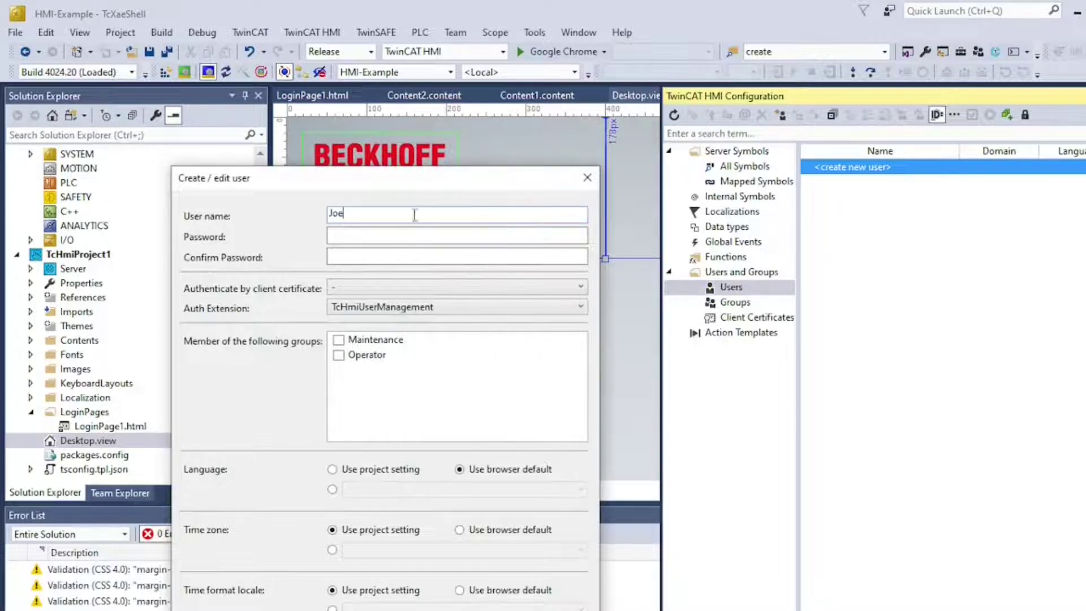
pyautogui.click(380, 235)
pyautogui.write('1')
pyautogui.click(372, 258)
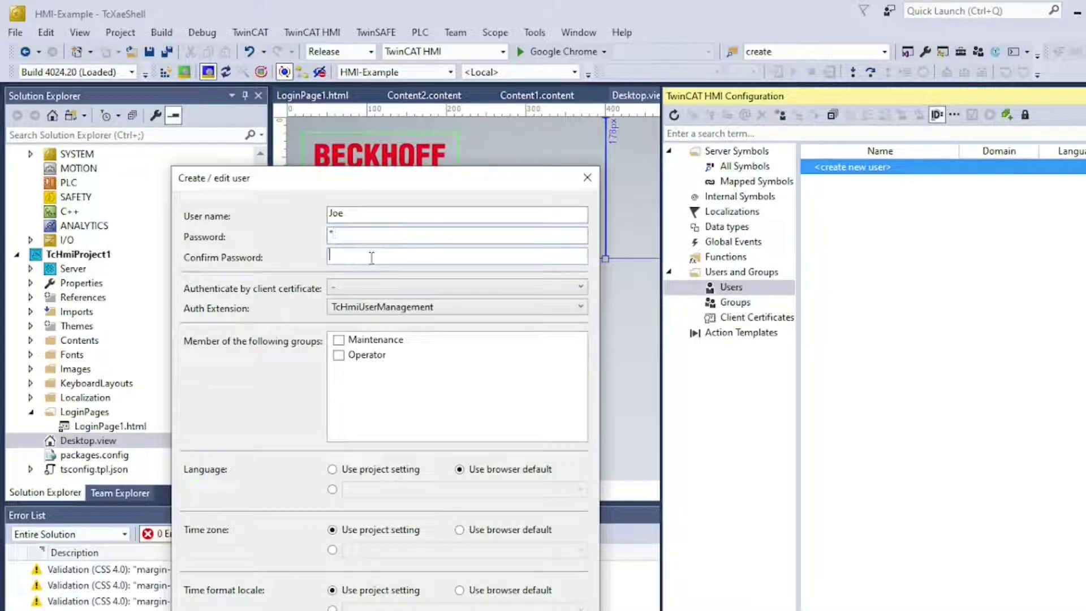
pyautogui.write('1')
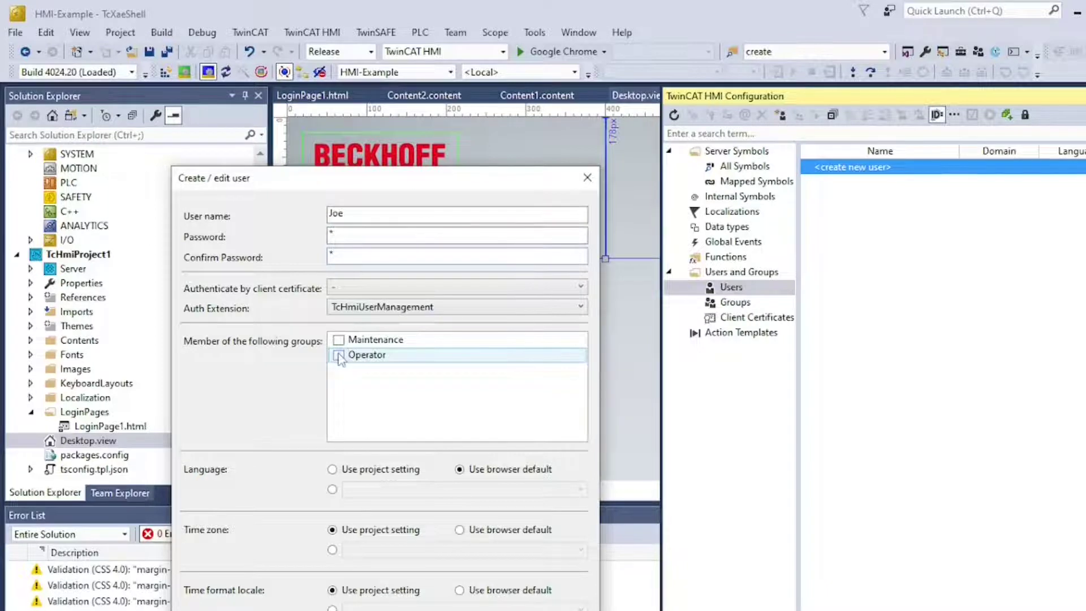
pyautogui.click(339, 355)
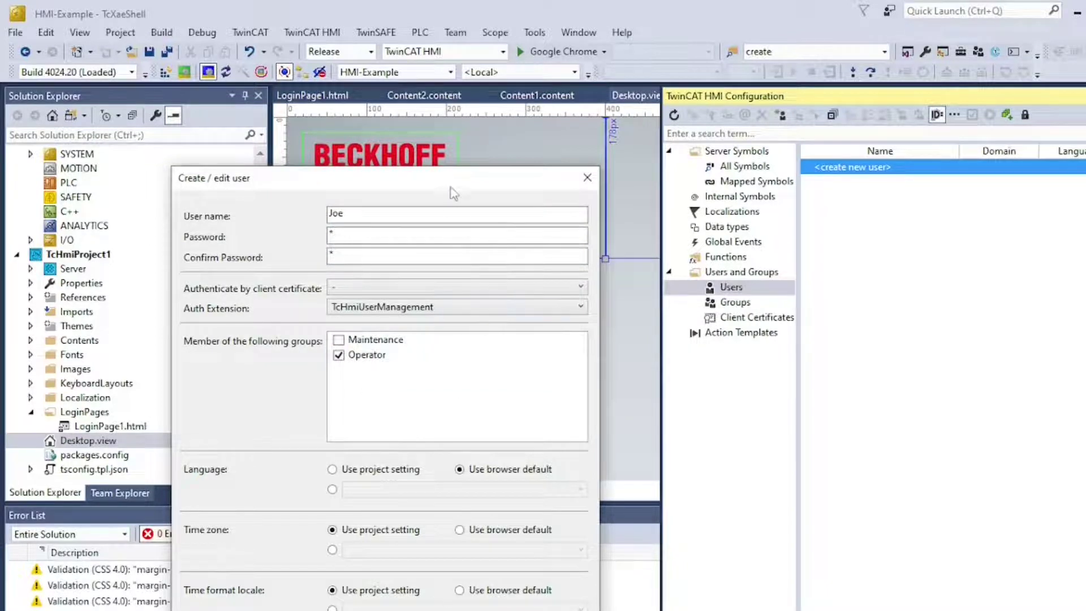
pyautogui.moveTo(452, 184); pyautogui.dragTo(445, 97)
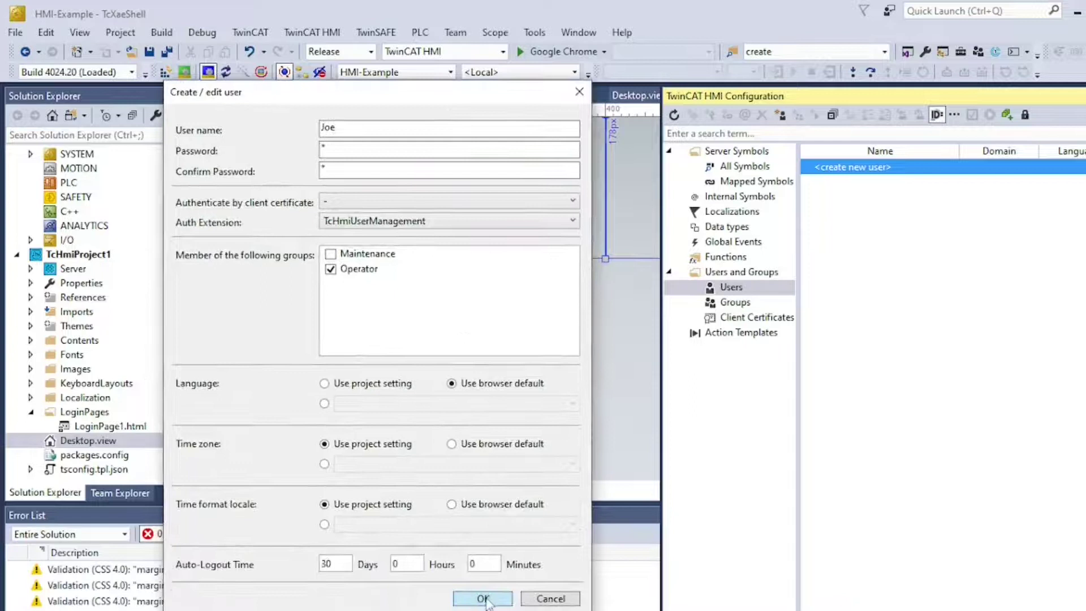
pyautogui.click(483, 599)
# Step: Add a second user, Sarah, as a member of the Maintenance group
pyautogui.click(875, 170)
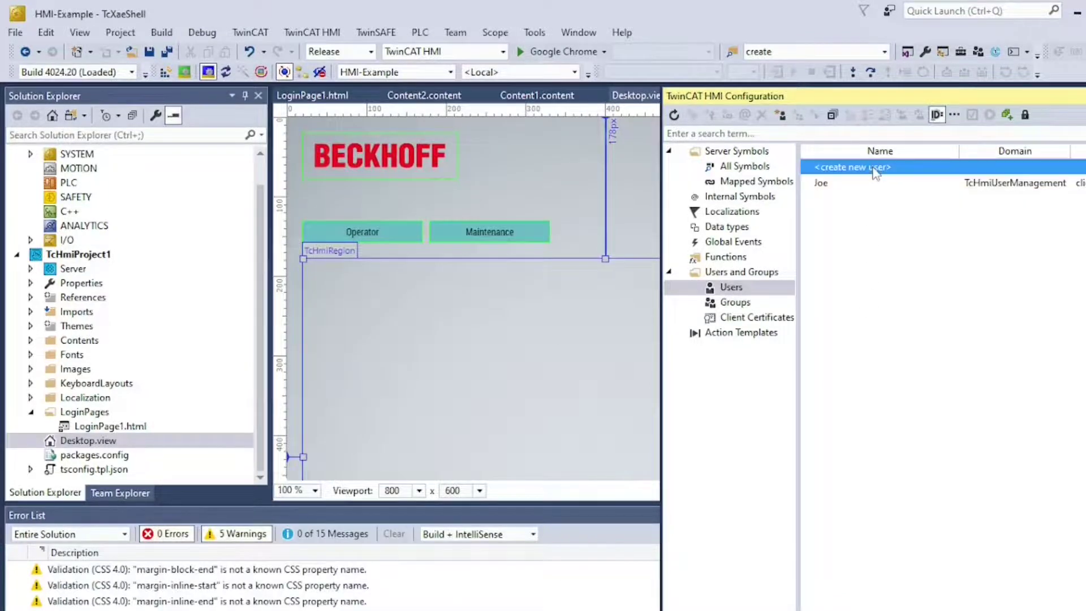
pyautogui.doubleClick(874, 170)
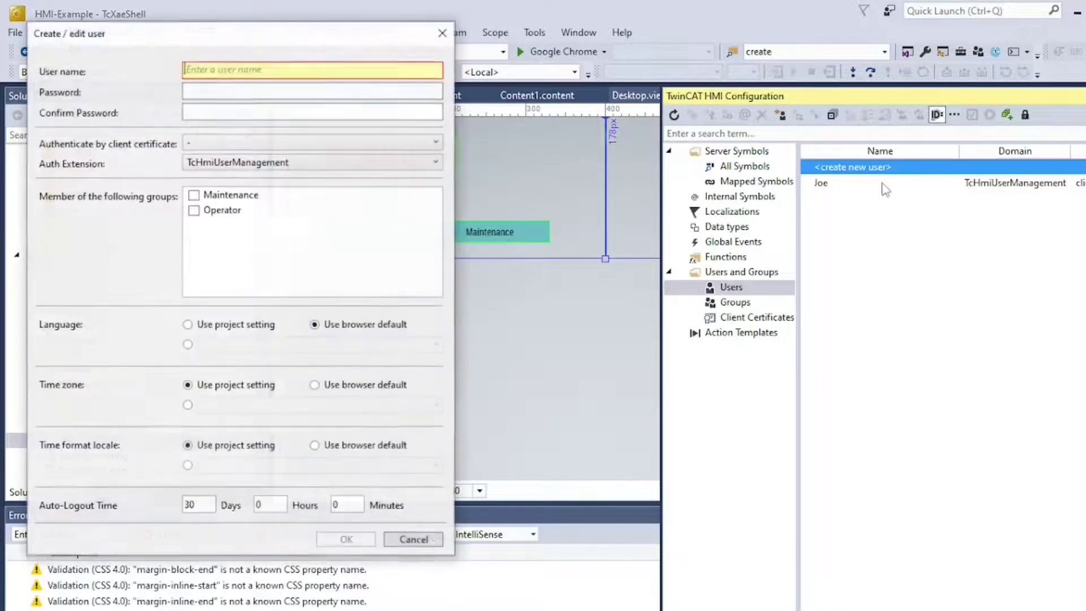
pyautogui.click(298, 69)
pyautogui.write('Sarah')
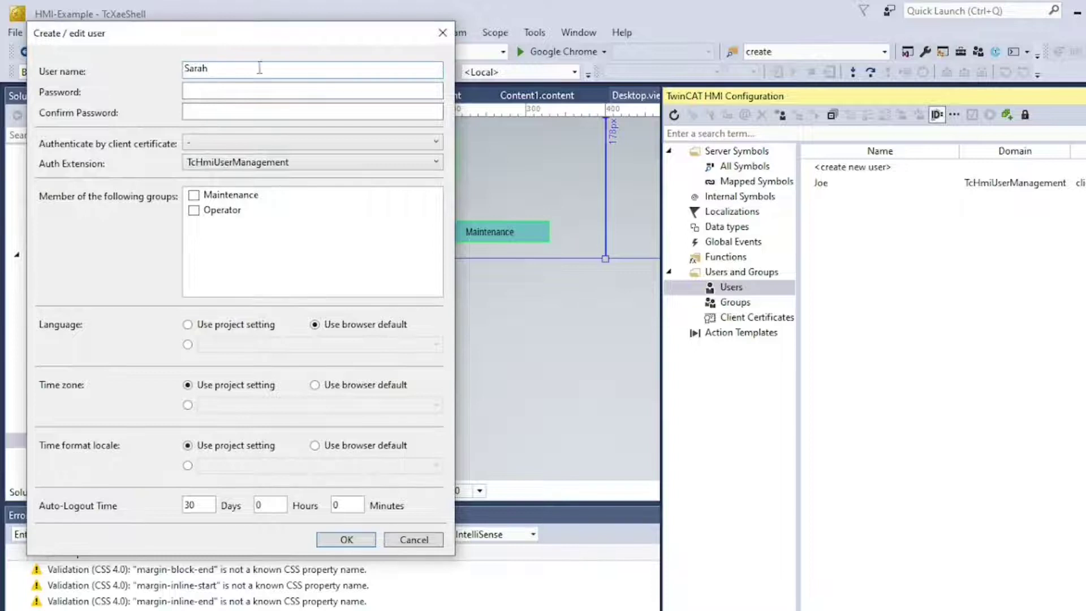
pyautogui.write('1')
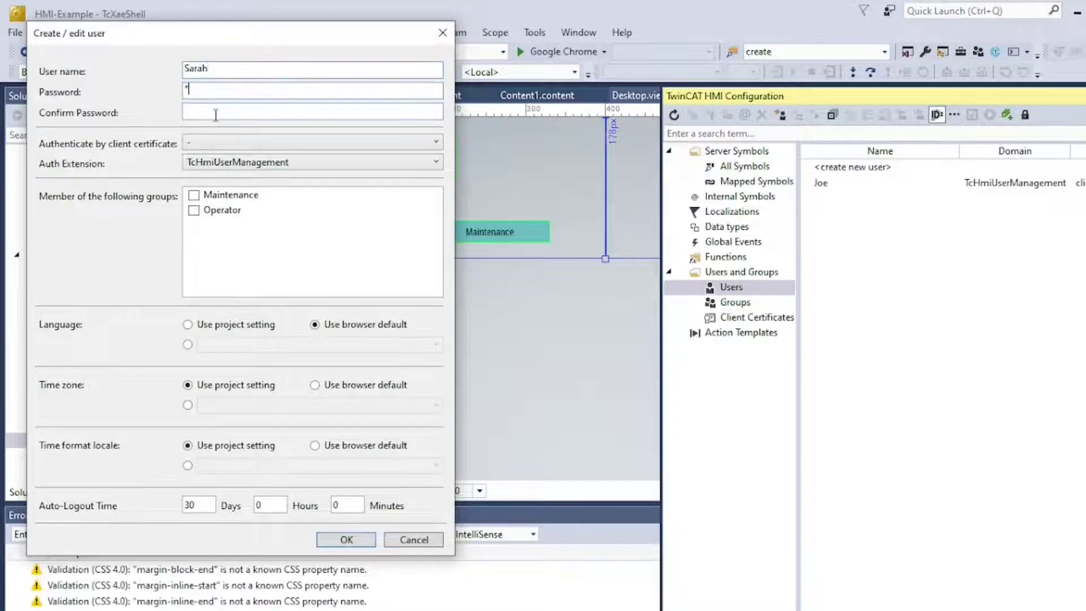
pyautogui.write('1')
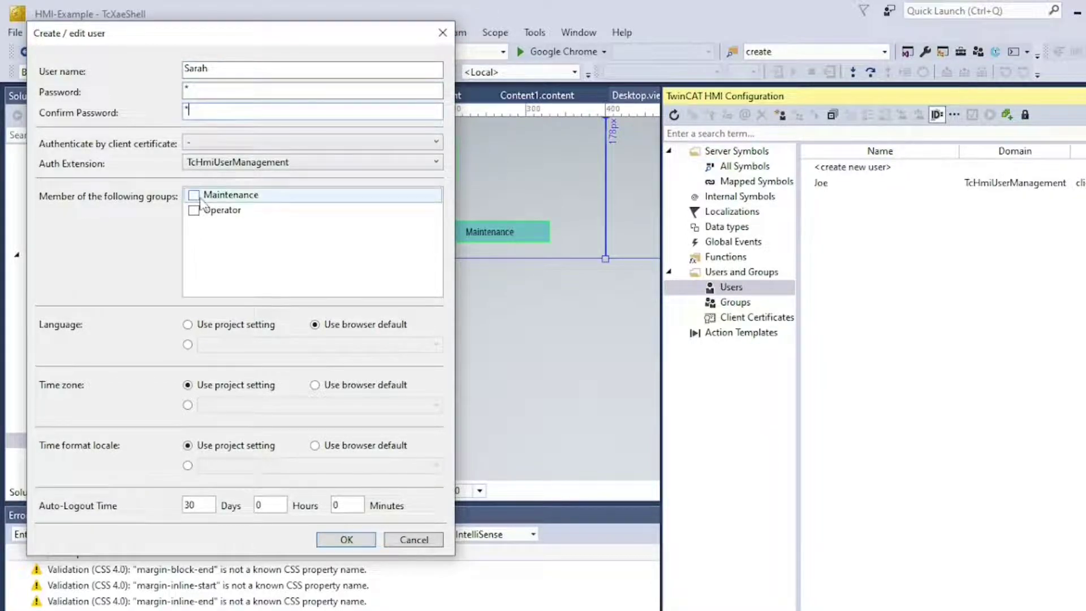
pyautogui.click(194, 195)
pyautogui.click(346, 540)
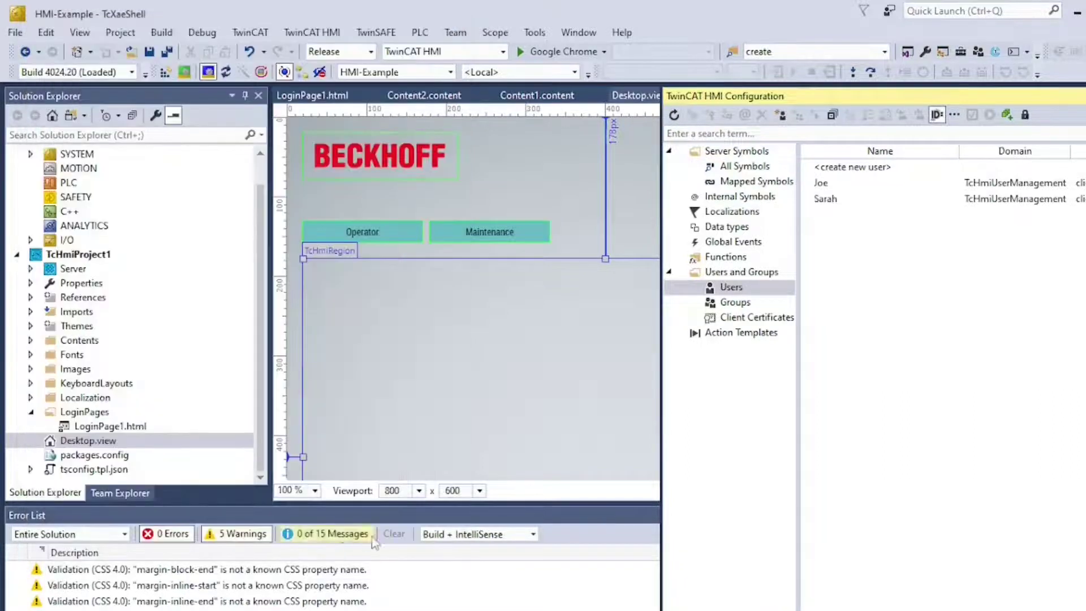
# Step: Return to the Desktop page and view the Operator navigation button's properties
pyautogui.click(734, 309)
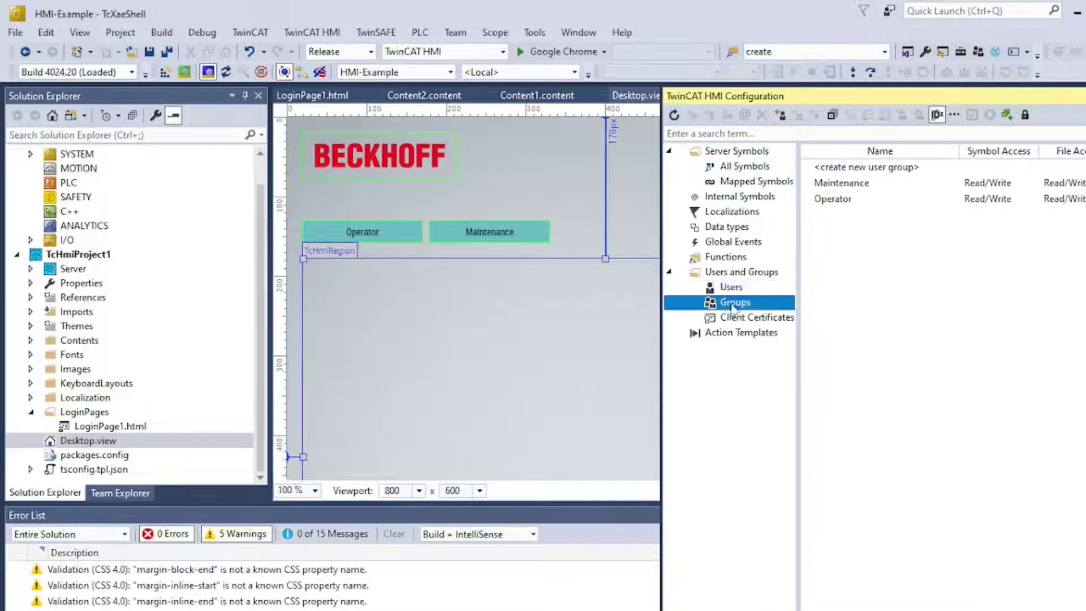
pyautogui.click(731, 287)
pyautogui.click(592, 290)
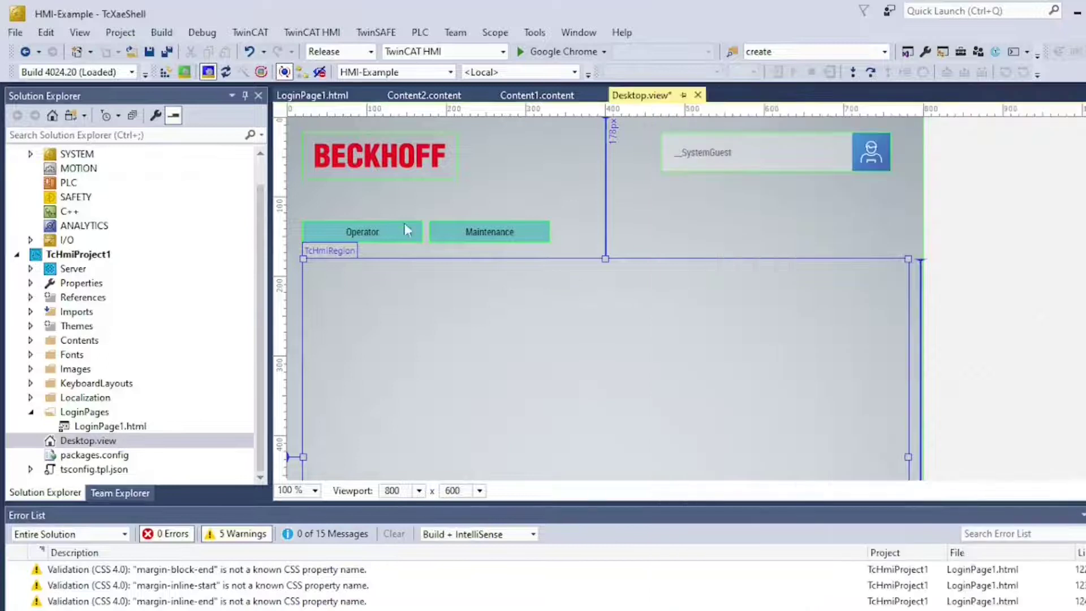
pyautogui.click(384, 233)
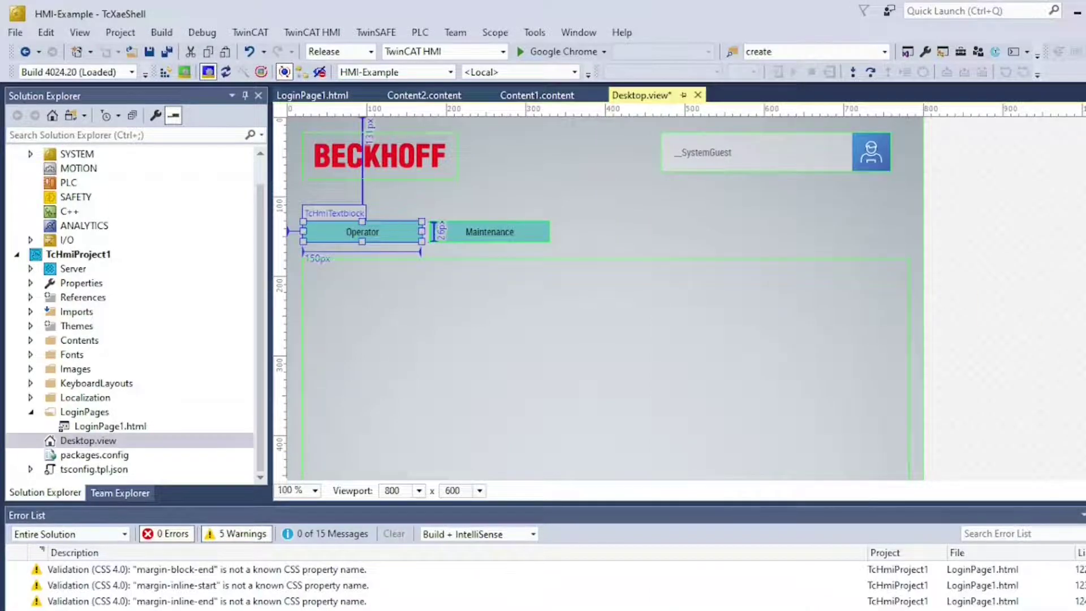
pyautogui.press('F4')
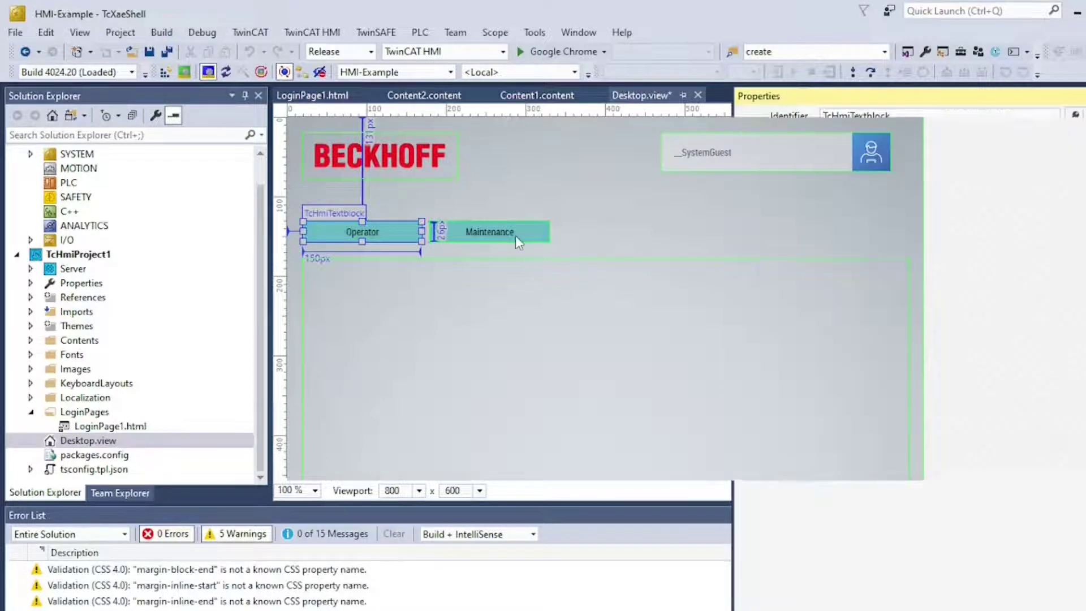
# Step: Set the Maintenance button's Operate and Observe rights: Allow Maintenance, Deny Operator
pyautogui.click(515, 235)
pyautogui.press('F4')
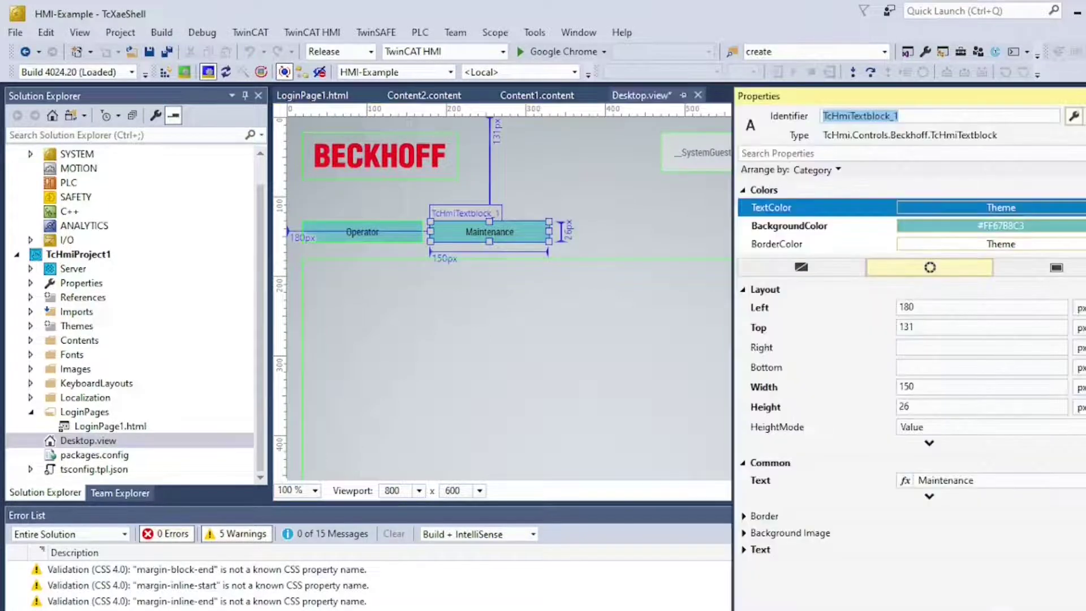
pyautogui.click(1074, 116)
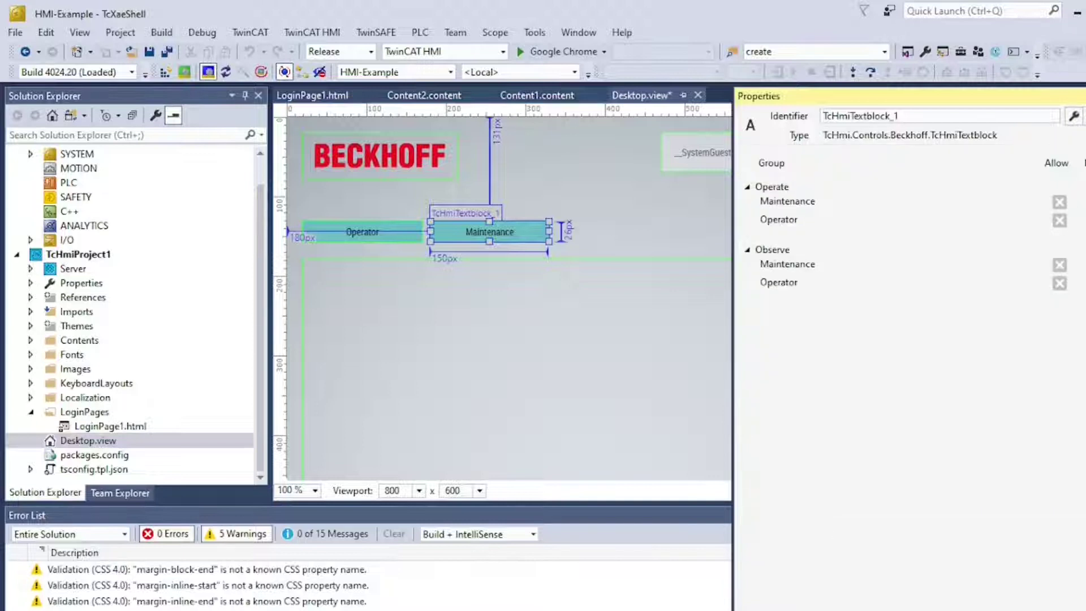
pyautogui.click(1061, 204)
pyautogui.click(1059, 220)
pyautogui.click(1059, 265)
pyautogui.click(1060, 283)
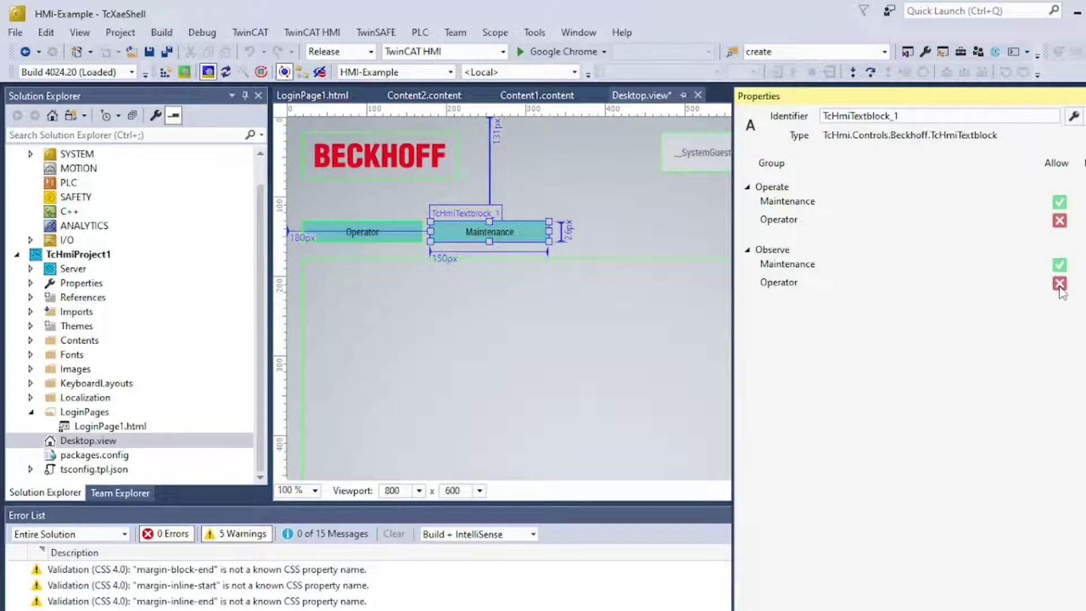
pyautogui.click(662, 340)
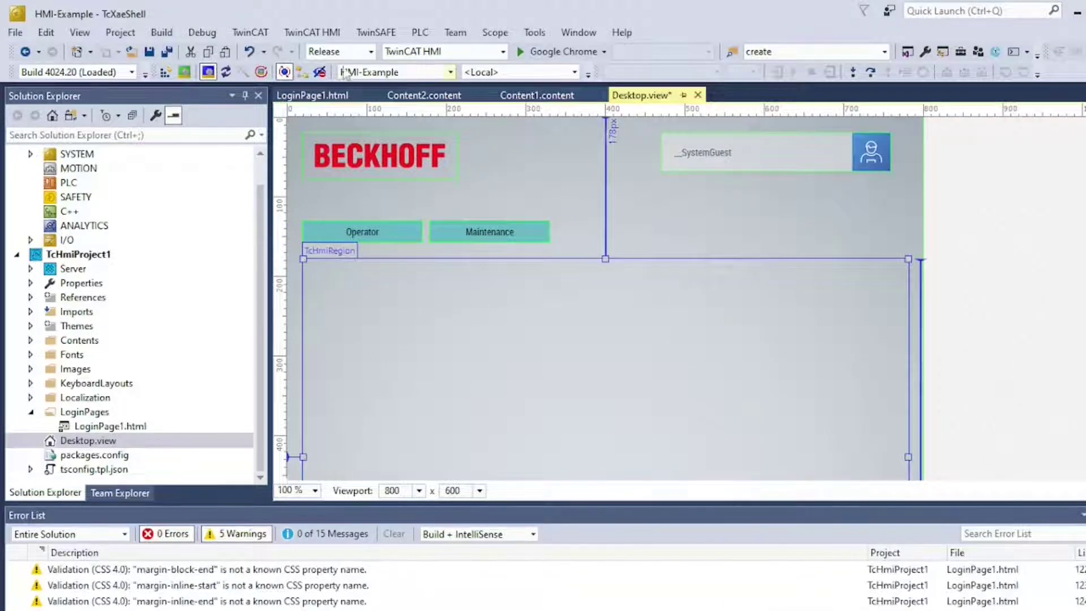
# Step: Run Live-View with auth simulation and set the administrator password to log in
pyautogui.click(327, 36)
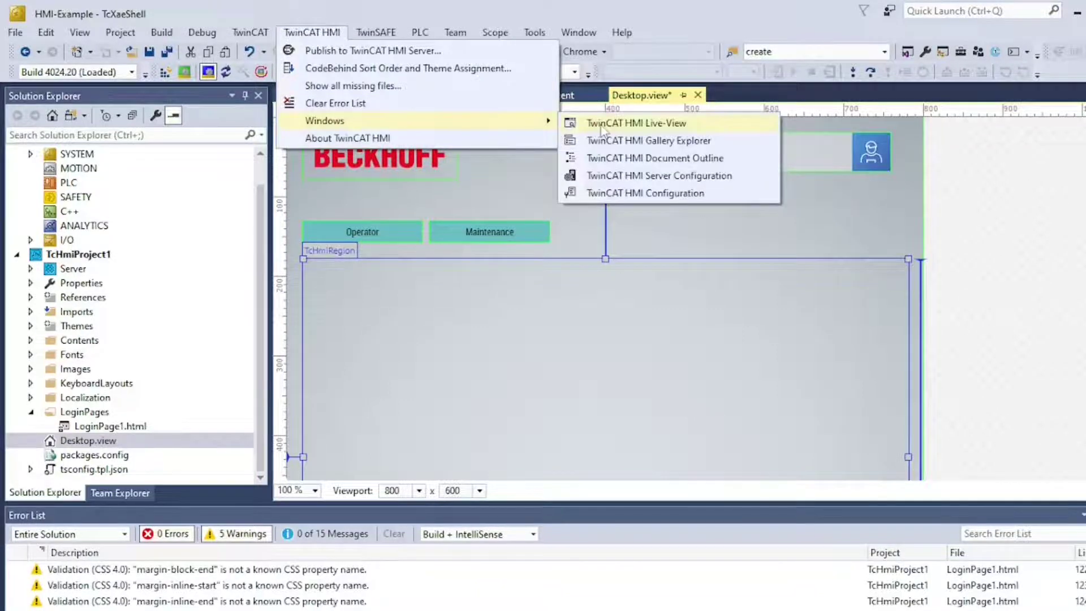
pyautogui.click(603, 132)
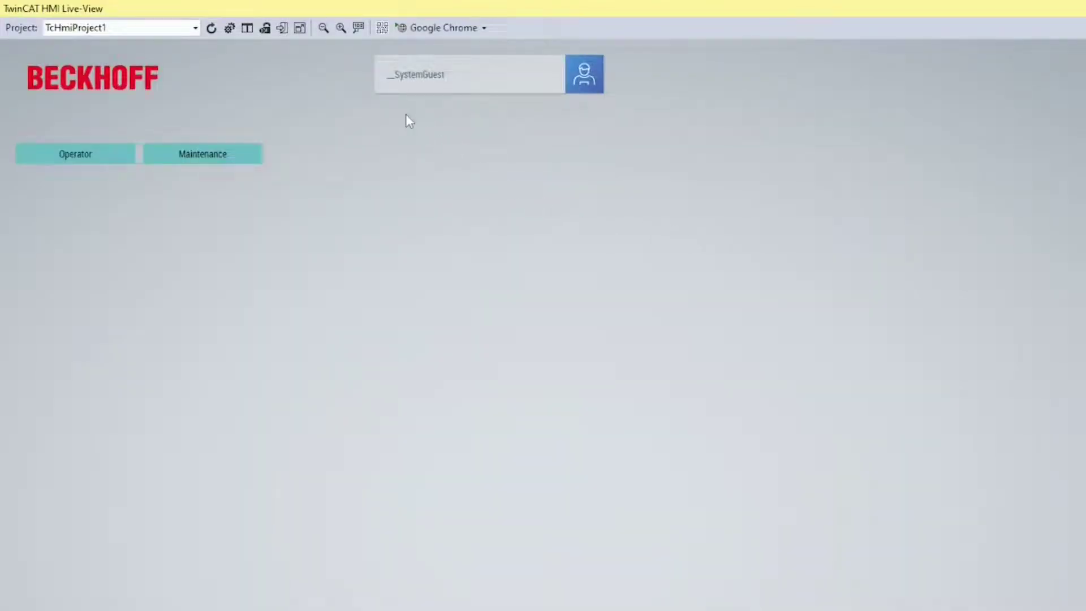
pyautogui.click(266, 35)
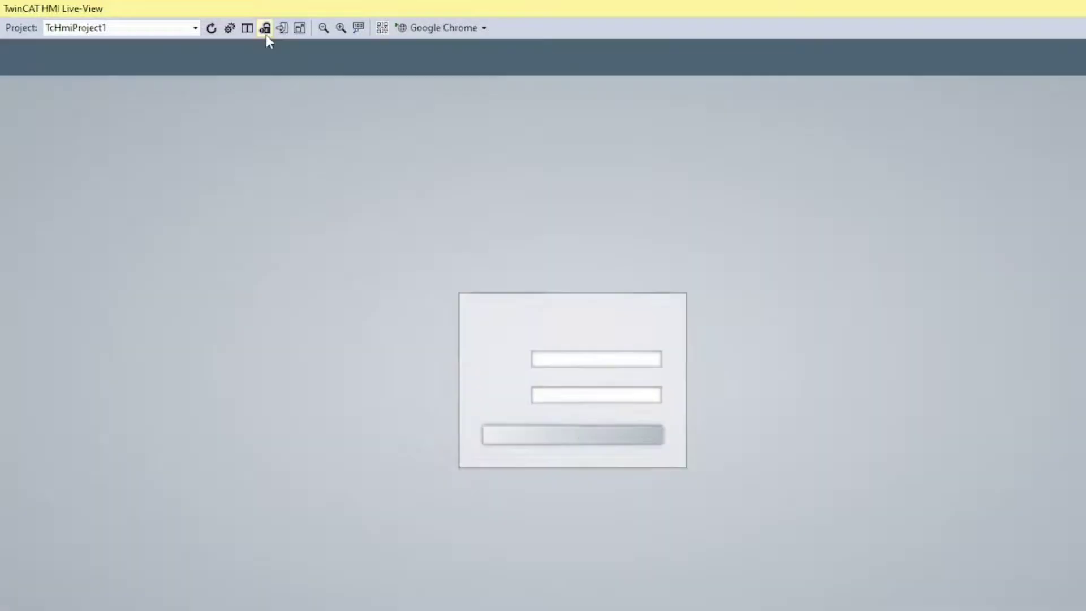
pyautogui.click(564, 355)
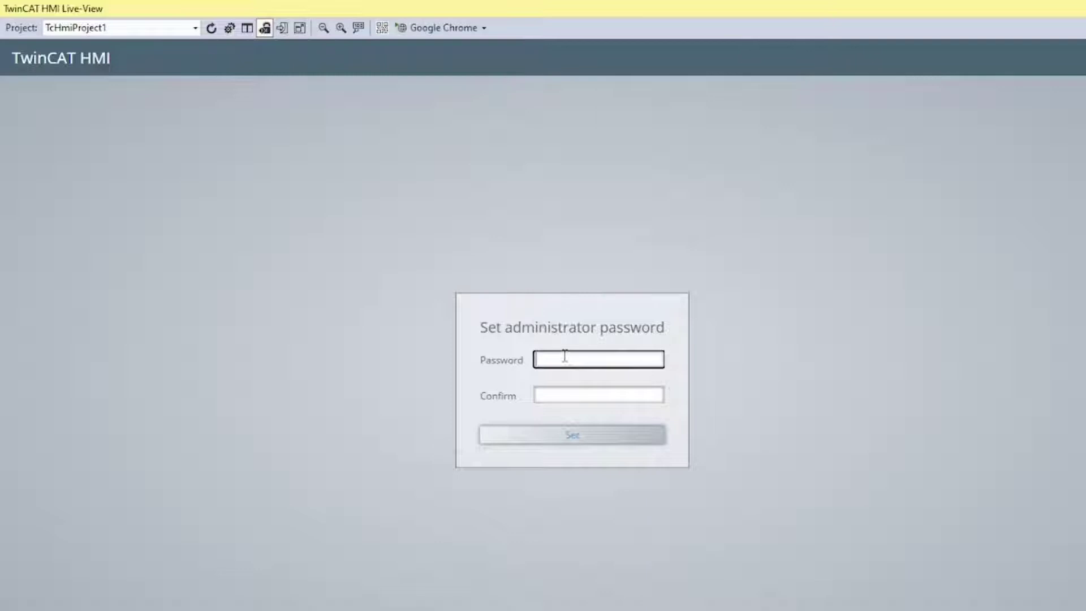
pyautogui.click(565, 395)
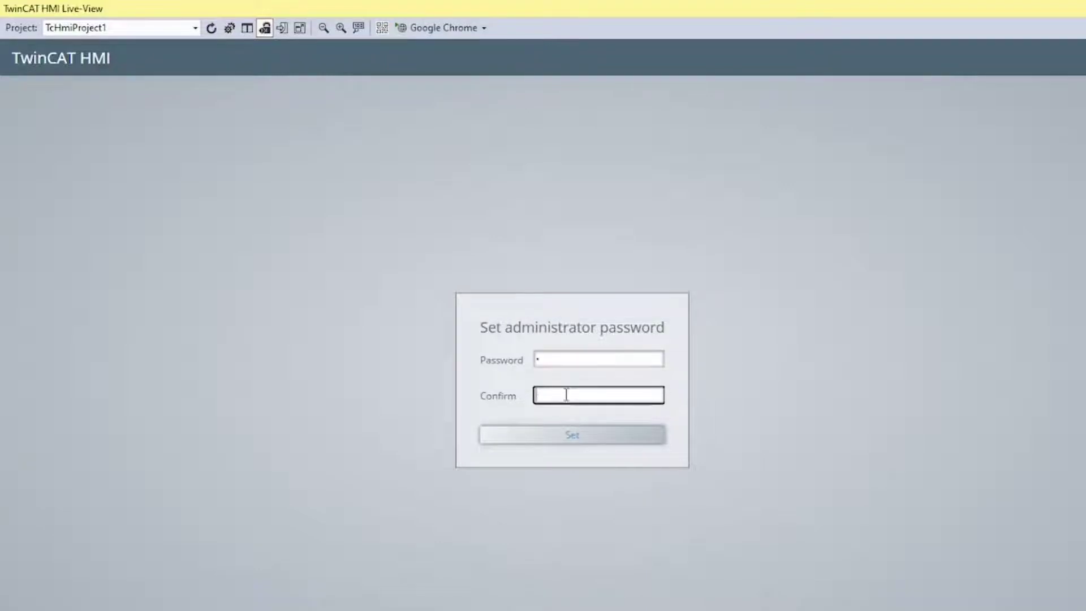
pyautogui.click(585, 439)
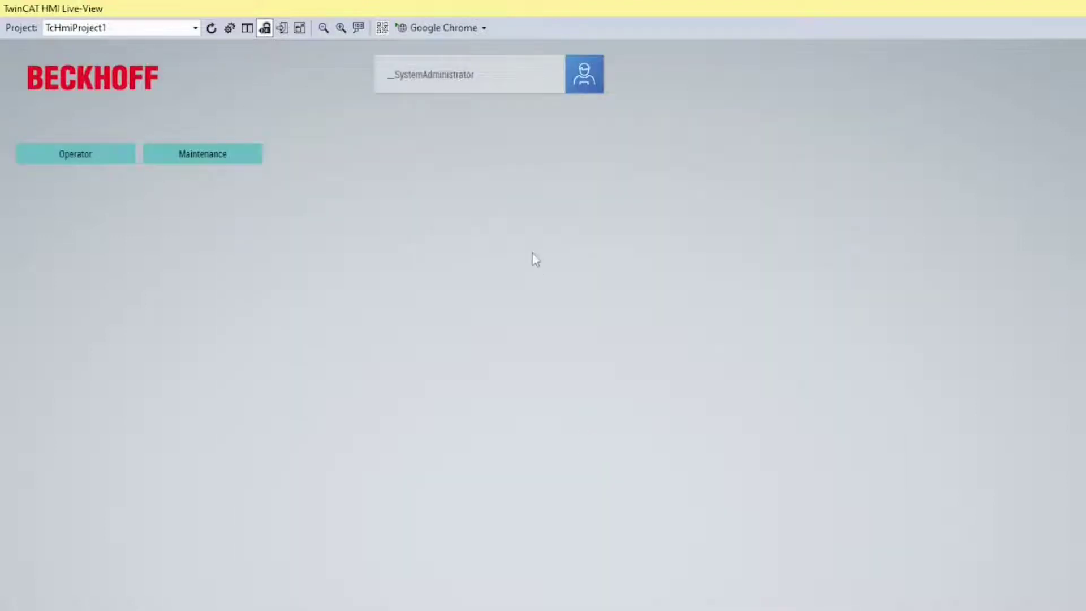
# Step: Log out, log in as Joe, and open the Operator page
pyautogui.click(587, 76)
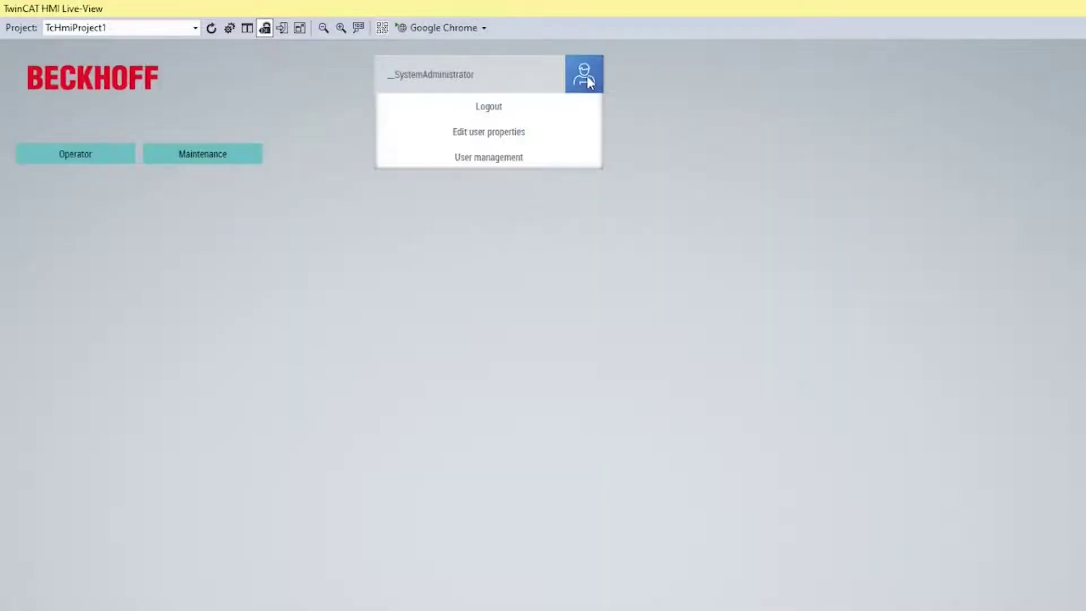
pyautogui.click(557, 107)
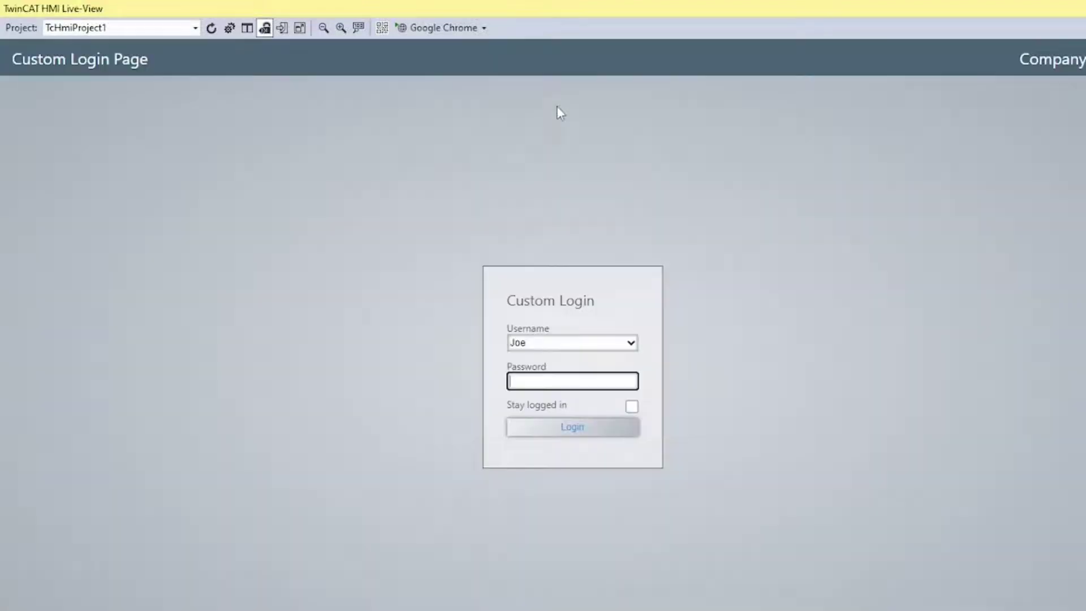
pyautogui.click(578, 344)
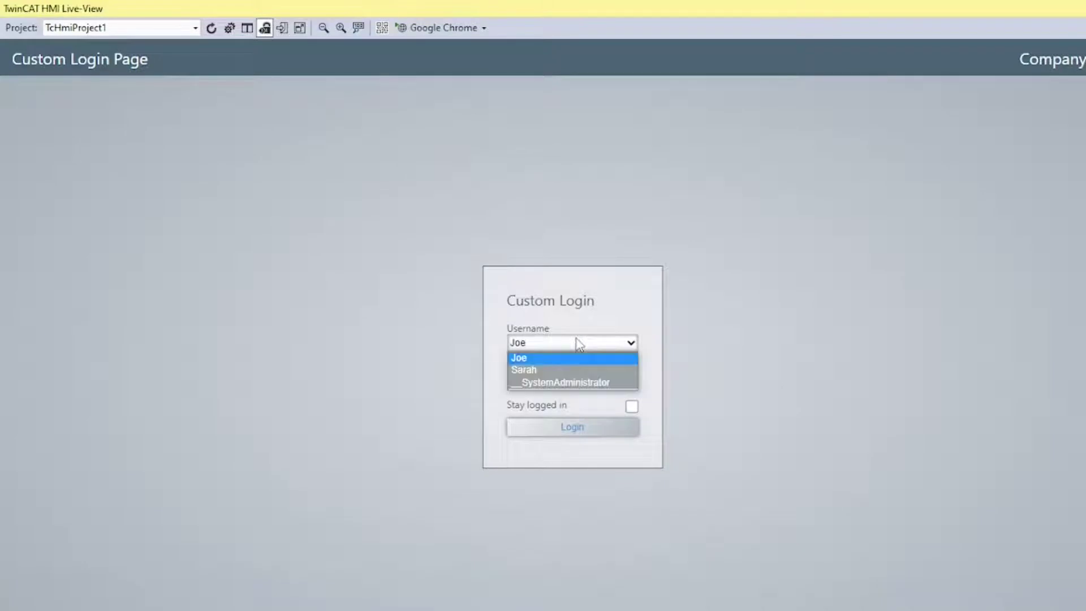
pyautogui.click(622, 346)
pyautogui.click(566, 381)
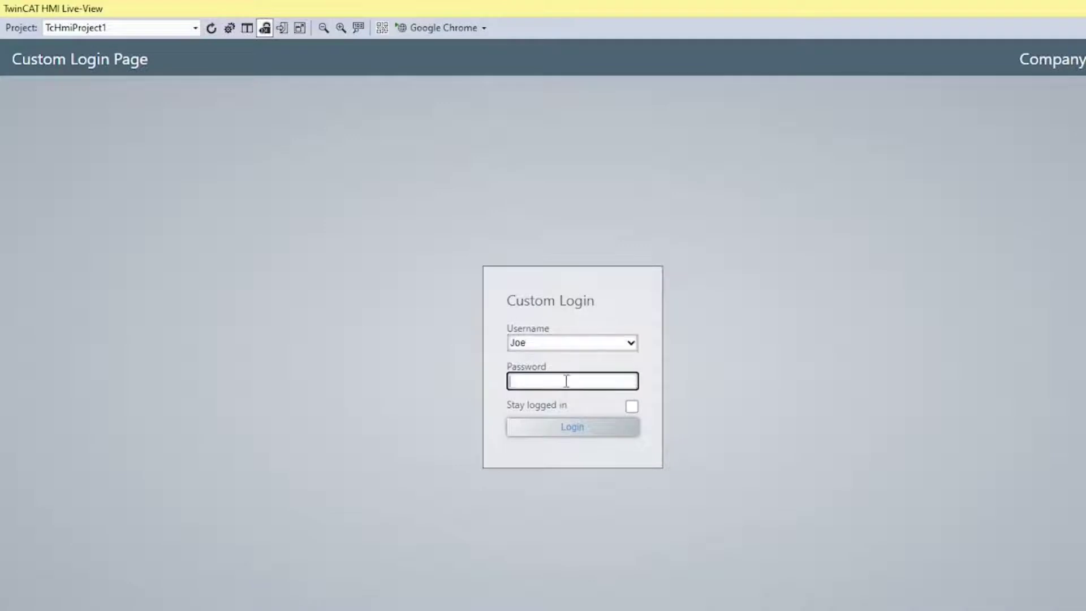
pyautogui.click(587, 429)
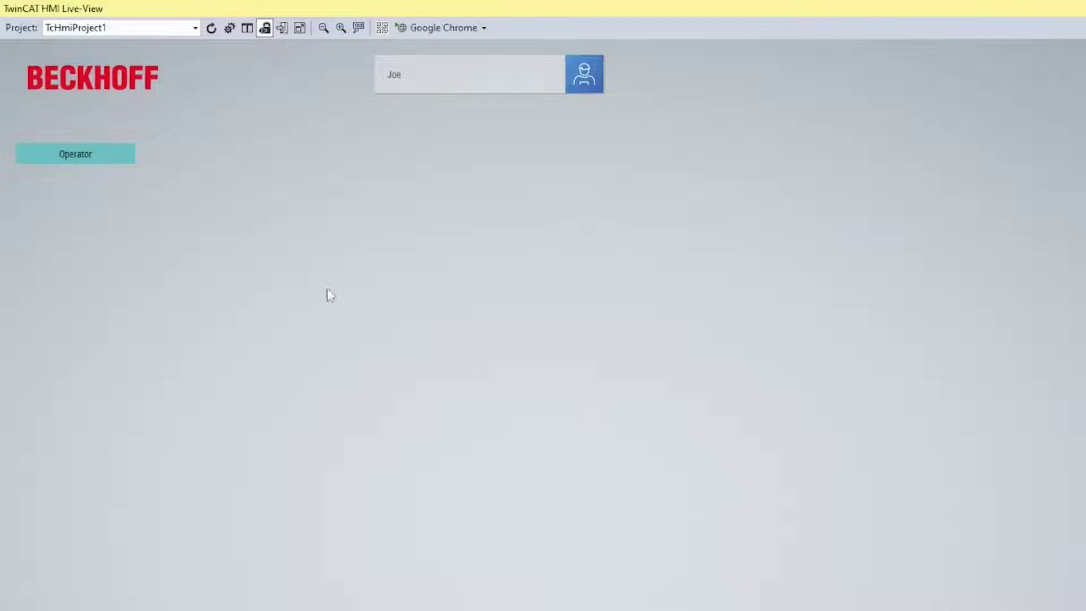
pyautogui.click(83, 161)
# Step: Log out, log in as Sarah, and open the Maintenance page
pyautogui.click(584, 77)
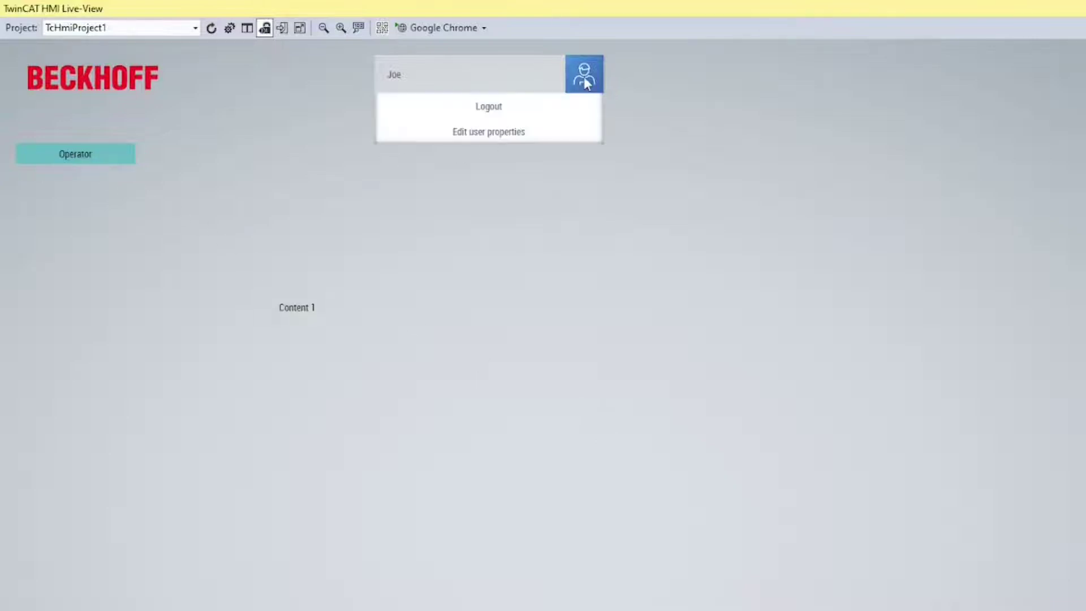
pyautogui.click(551, 104)
pyautogui.click(628, 343)
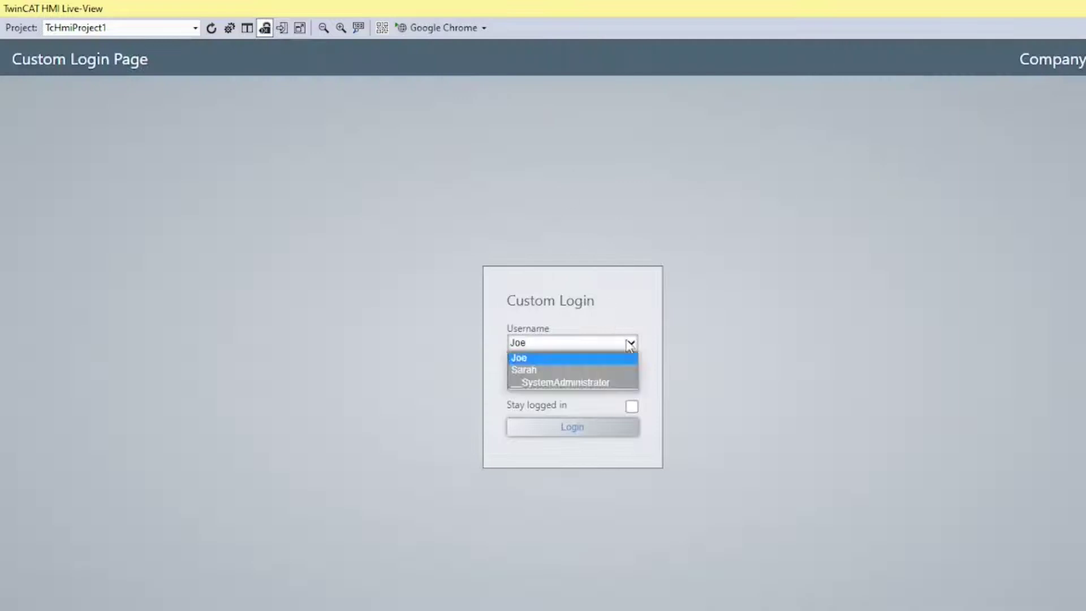
pyautogui.click(611, 369)
pyautogui.click(585, 381)
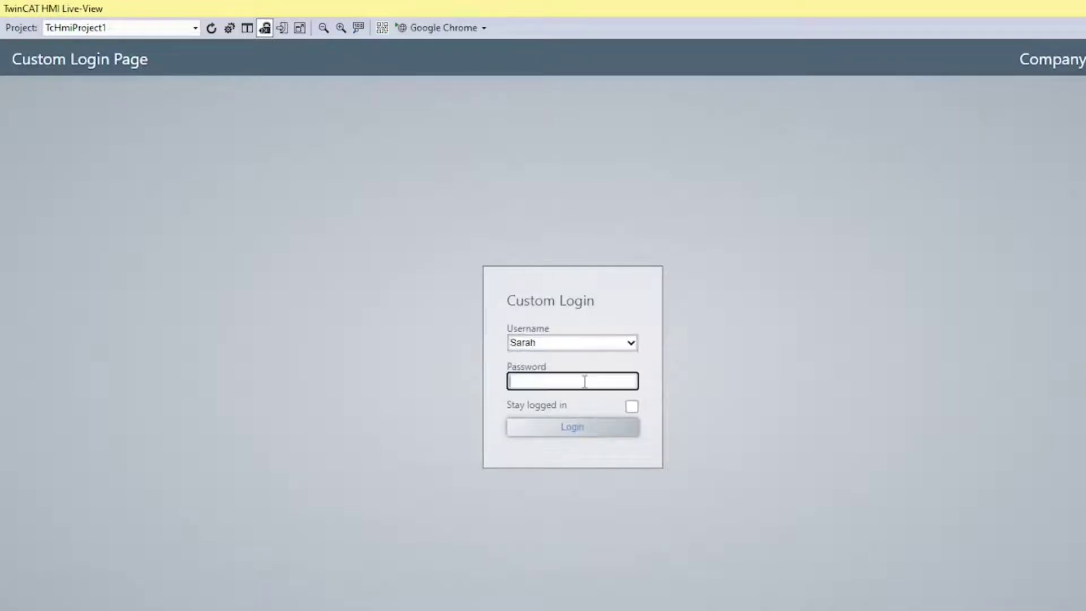
pyautogui.click(579, 431)
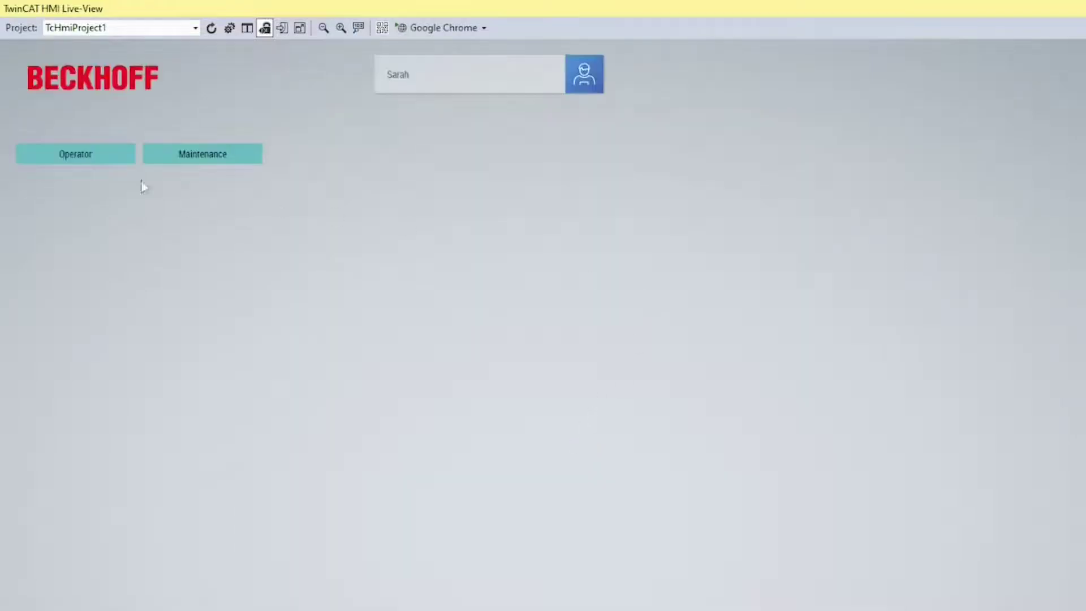
pyautogui.click(183, 156)
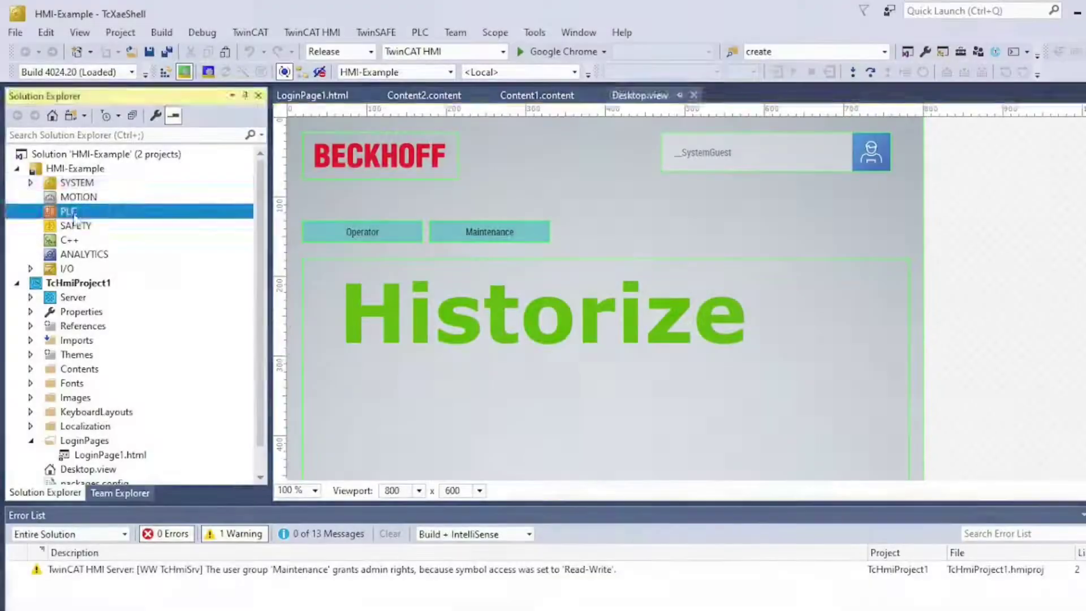
# Step: Add a Standard PLC Project named PLC1 under the solution's PLC node
pyautogui.rightClick(69, 211)
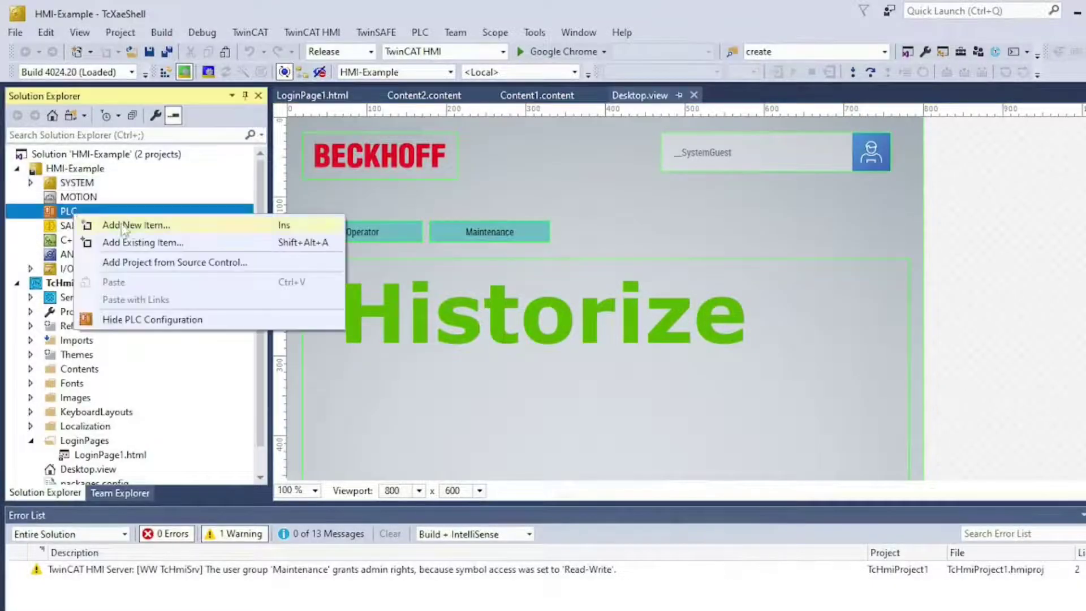
pyautogui.click(132, 222)
pyautogui.doubleClick(365, 541)
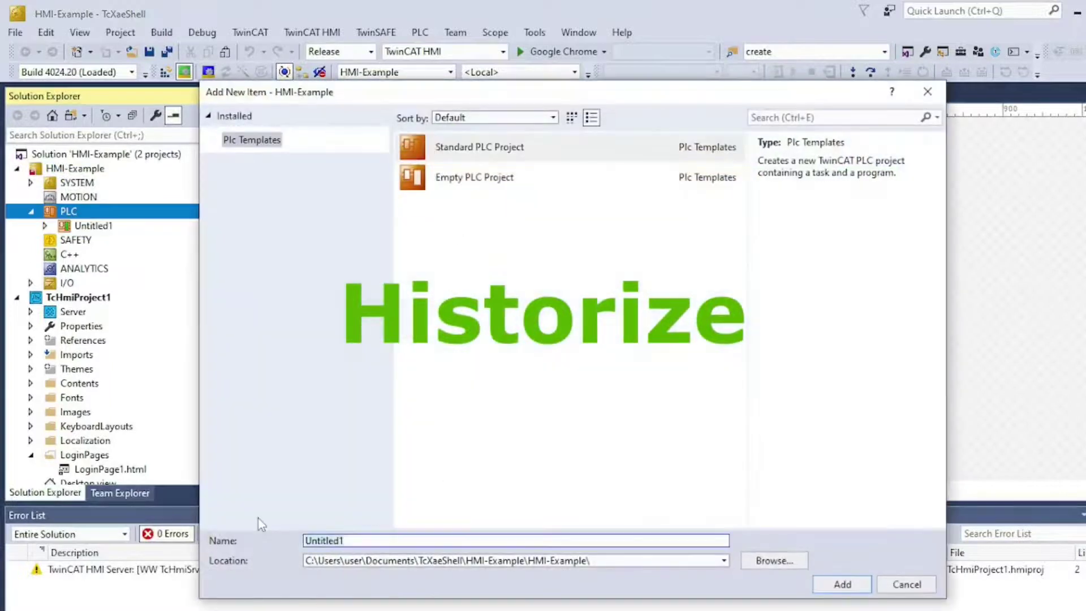
pyautogui.write('PLC1')
pyautogui.click(842, 584)
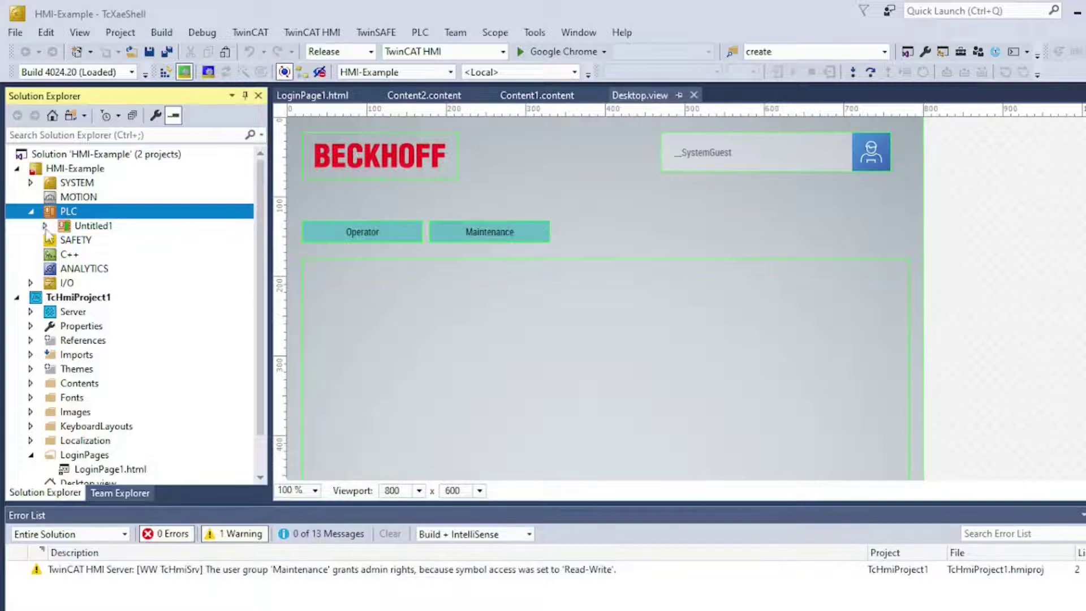
# Step: Declare fSin, fTheta : REAL := -3.14 and fbSampling : TON in MAIN
pyautogui.click(122, 341)
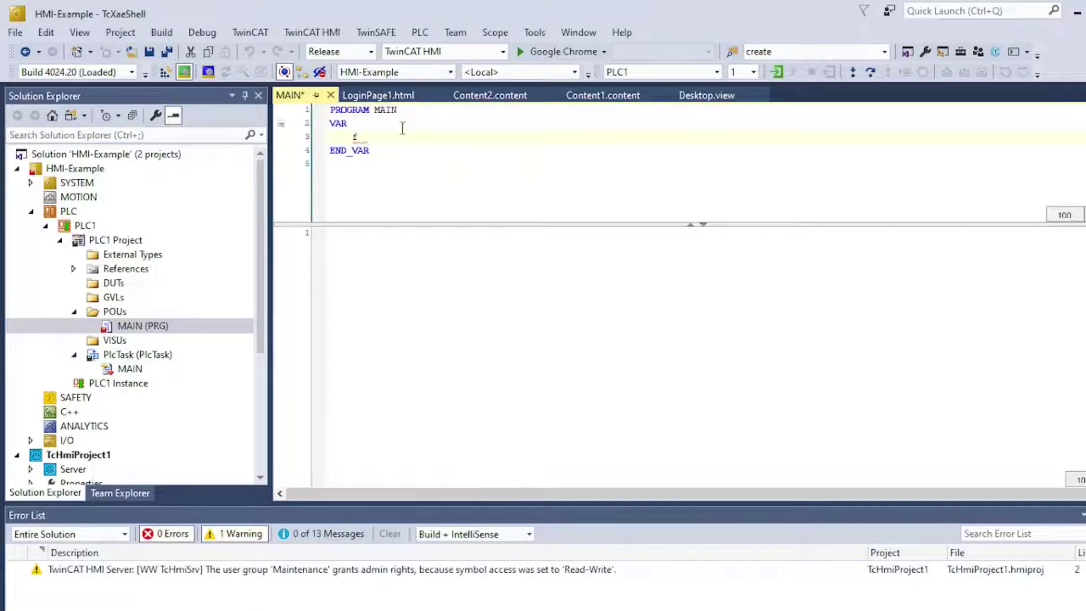
pyautogui.write('Sin      : REAL;')
pyautogui.press('Return')
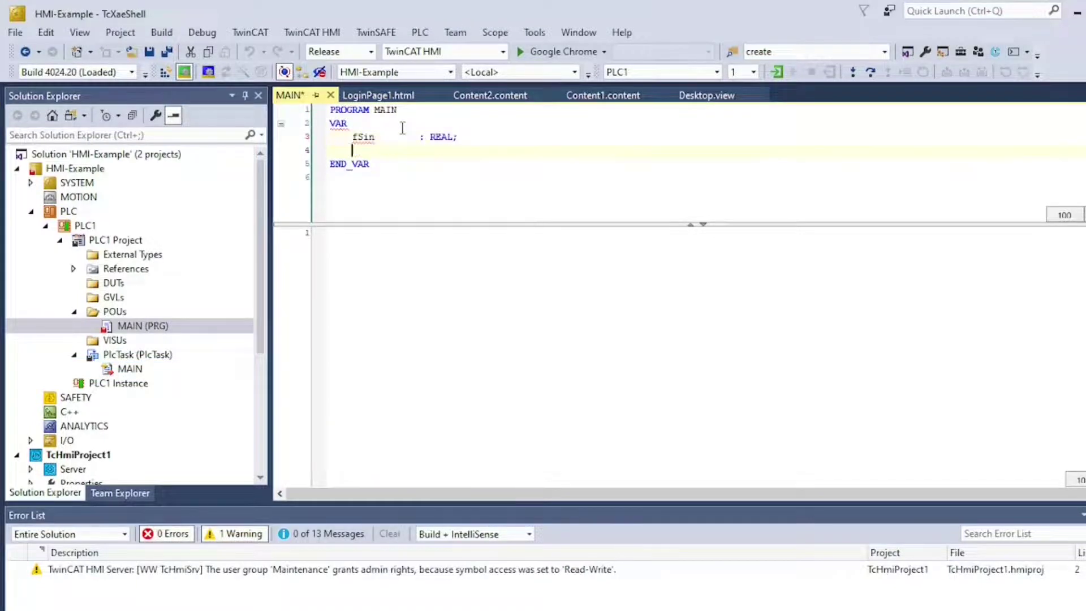
pyautogui.write('fTheta')
pyautogui.press('Tab')
pyautogui.write(': REAL')
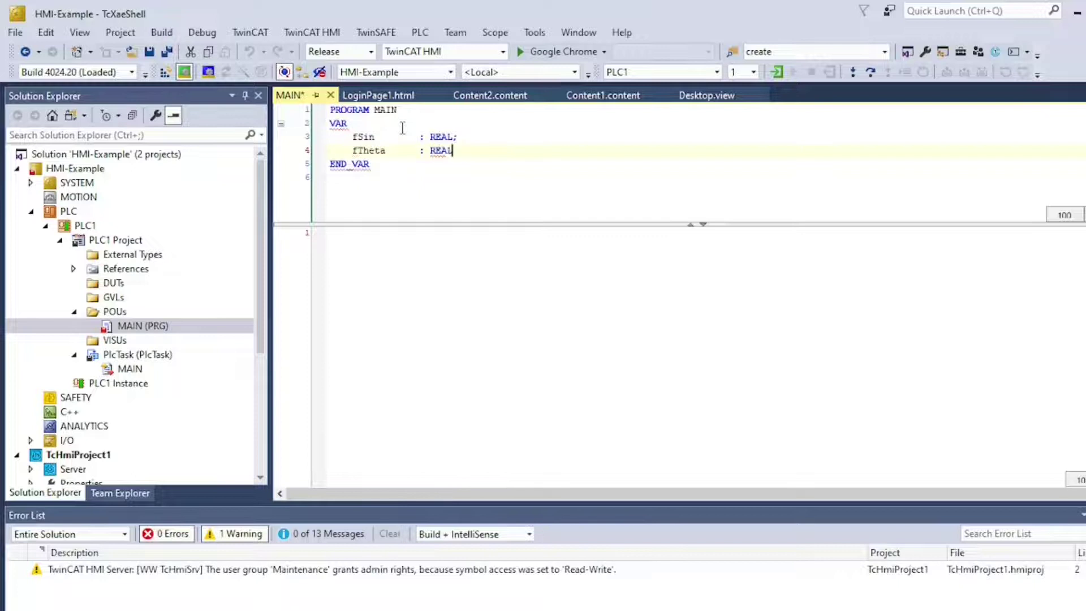
pyautogui.write(' := -3.14;')
pyautogui.press('Return')
pyautogui.write('fbSampling')
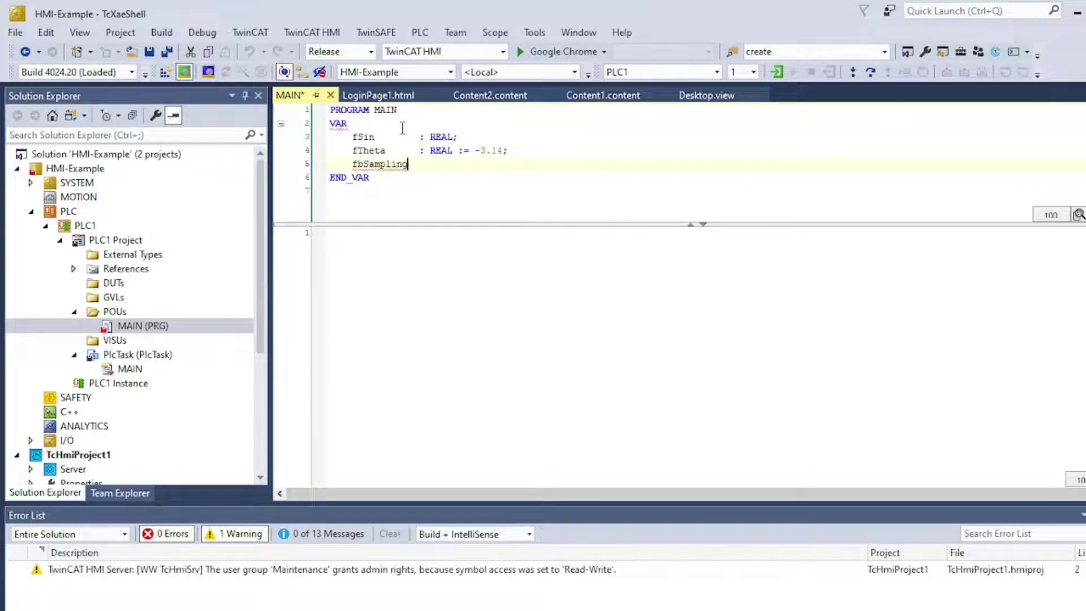
pyautogui.write('  : TON;')
# Step: Call fbSampling with PT T#1S and, on its Q, wrap fTheta at 3.14
pyautogui.click(401, 301)
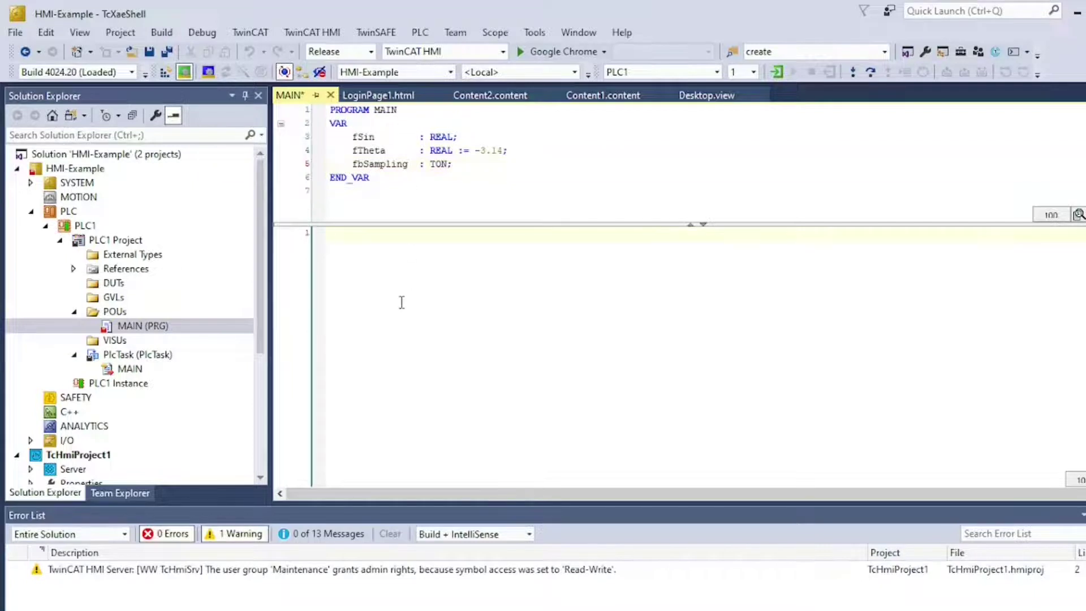
pyautogui.write('fbSampling(In')
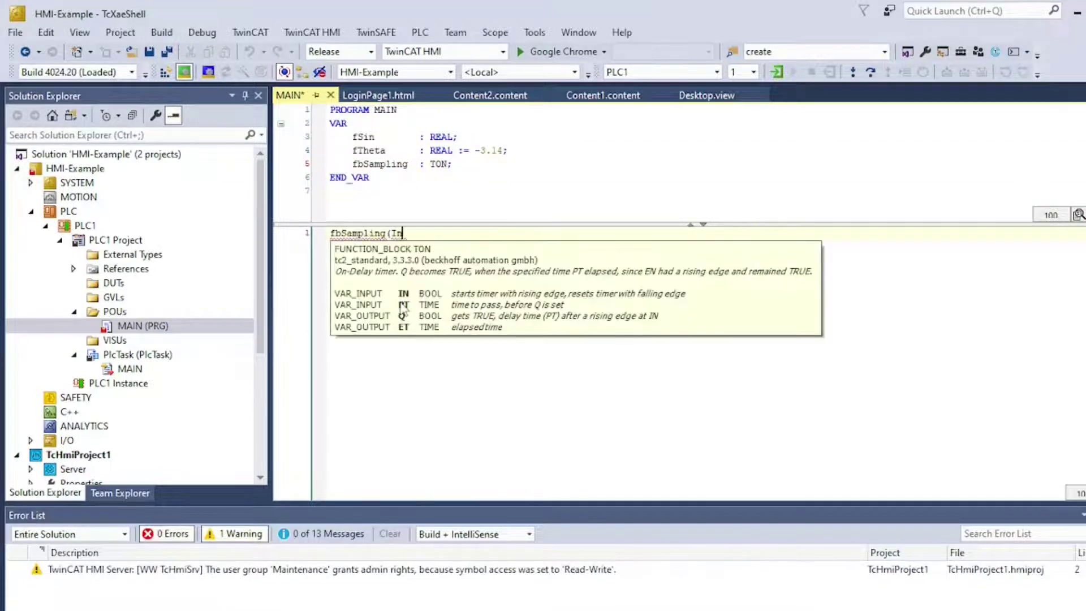
pyautogui.write(':=TRUE, PT')
pyautogui.write(':=T#')
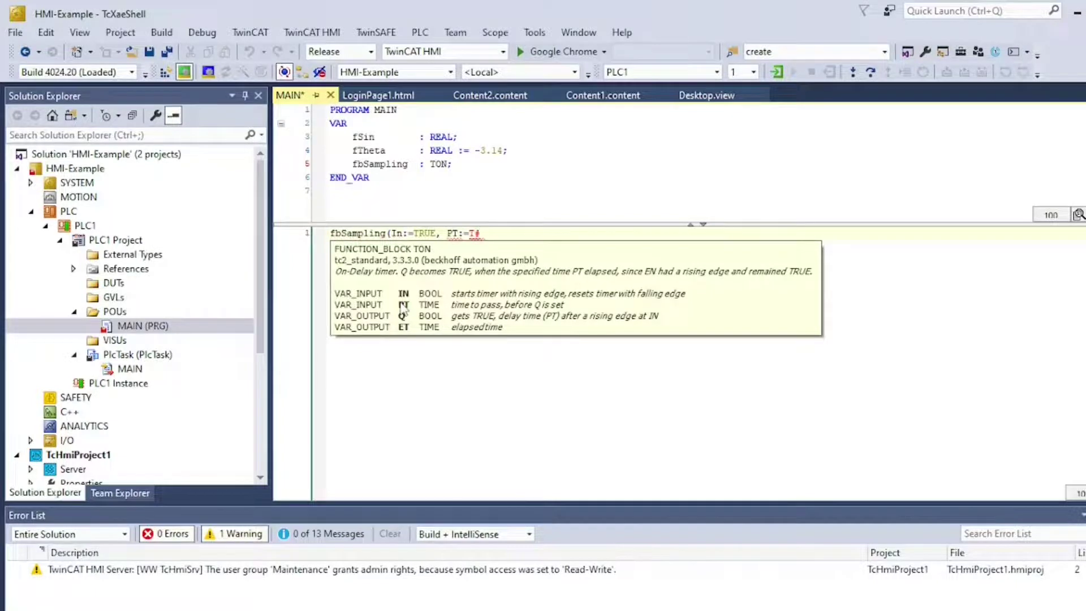
pyautogui.write('1S);')
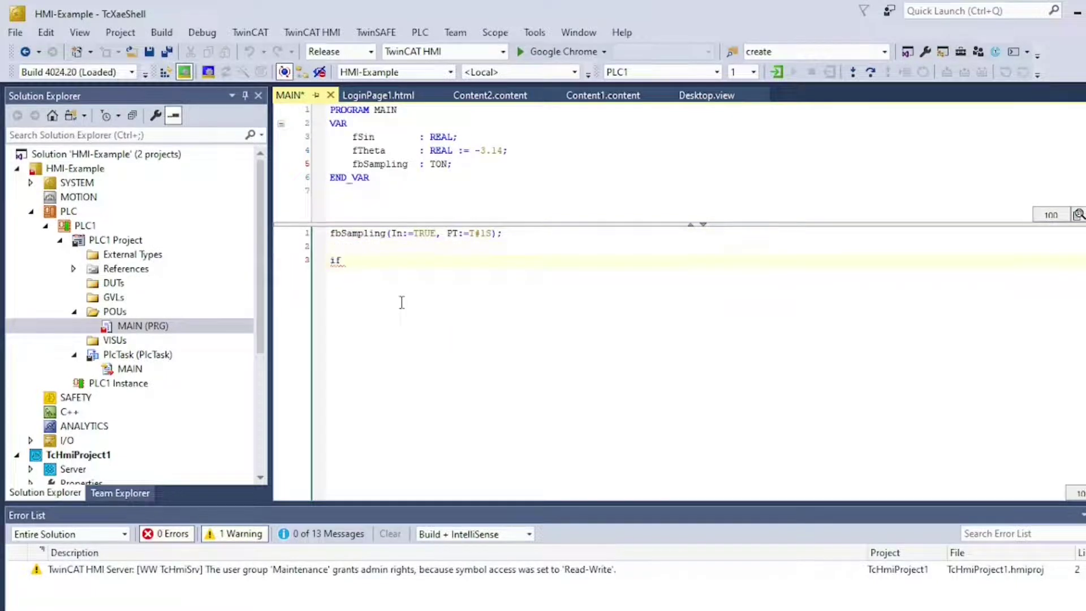
pyautogui.write('  IF fbSampling.Q THEN')
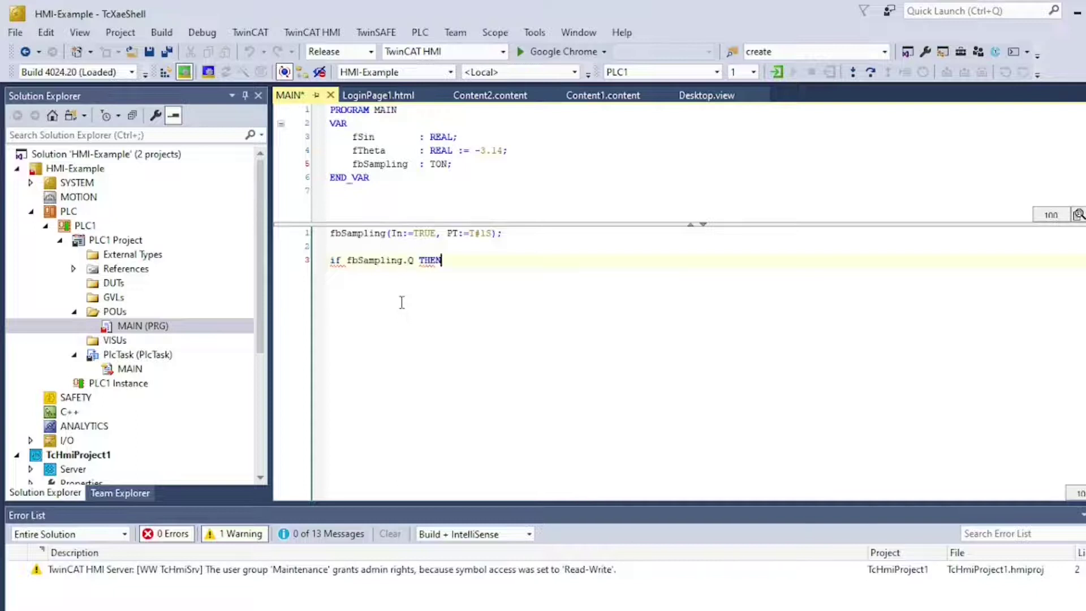
pyautogui.press('Return')
pyautogui.write('if fT')
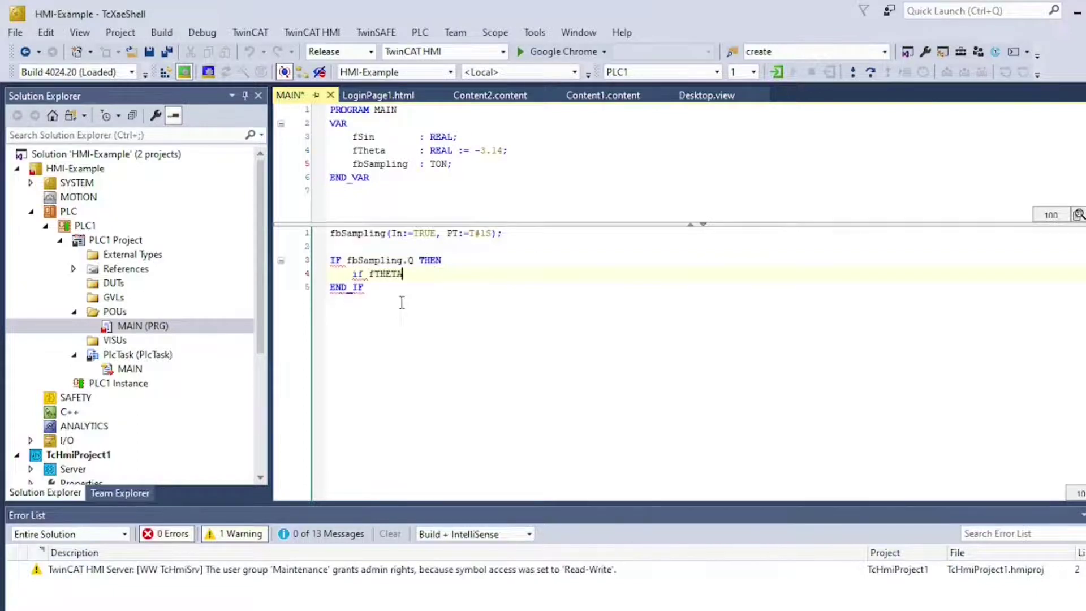
pyautogui.write('heta >= 3')
pyautogui.write('.14 THEN')
pyautogui.press('Return')
pyautogui.write('f')
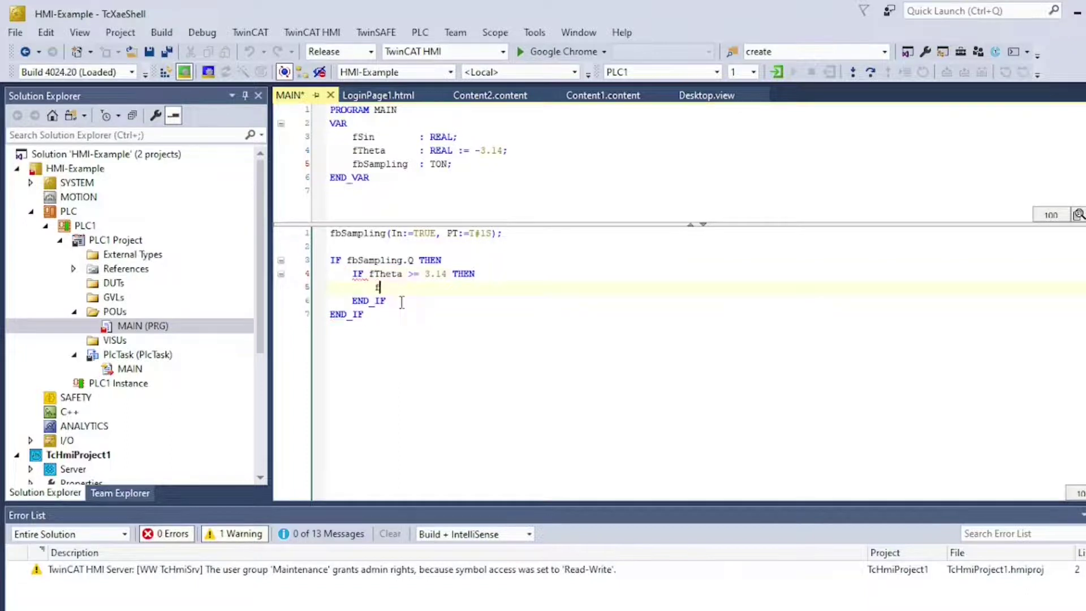
pyautogui.write('Theta := 3.14')
pyautogui.write(';')
pyautogui.click(401, 303)
pyautogui.press('Return')
# Step: Compute fSin := SIN(fTheta), increment fTheta by 0.01, reset the timer, and build
pyautogui.write('fSin :=')
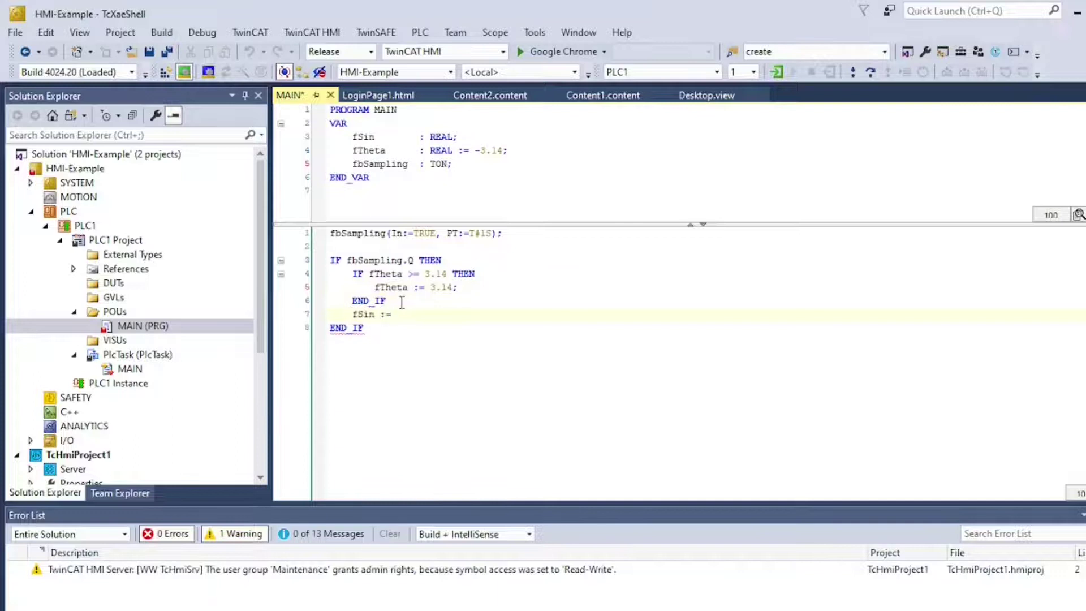
pyautogui.write('heta')
pyautogui.write(');')
pyautogui.press('Return')
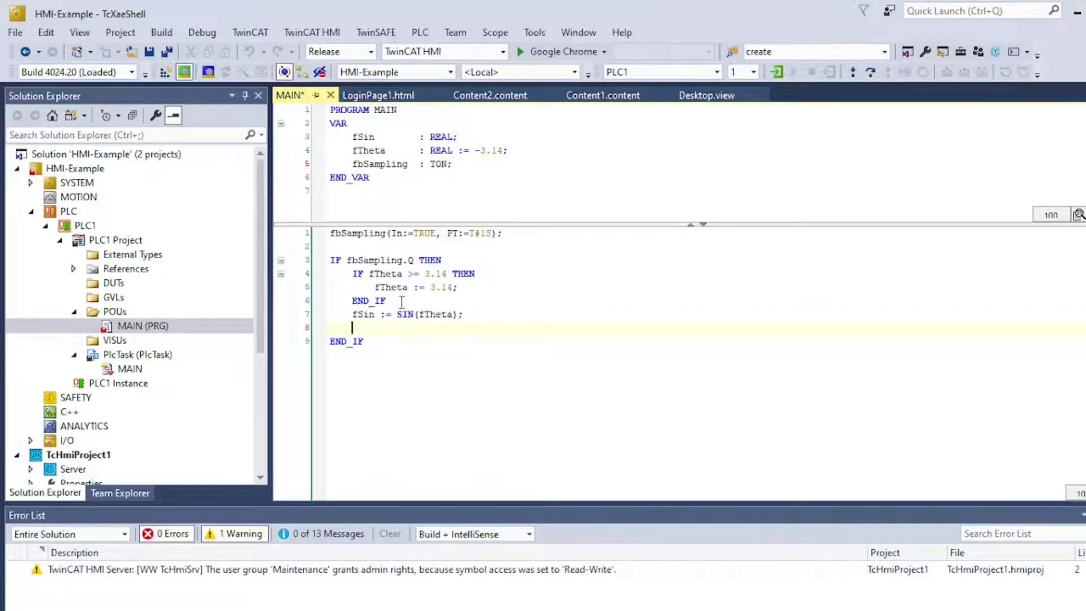
pyautogui.write('fTheta := ')
pyautogui.write('fTheta + 0.001')
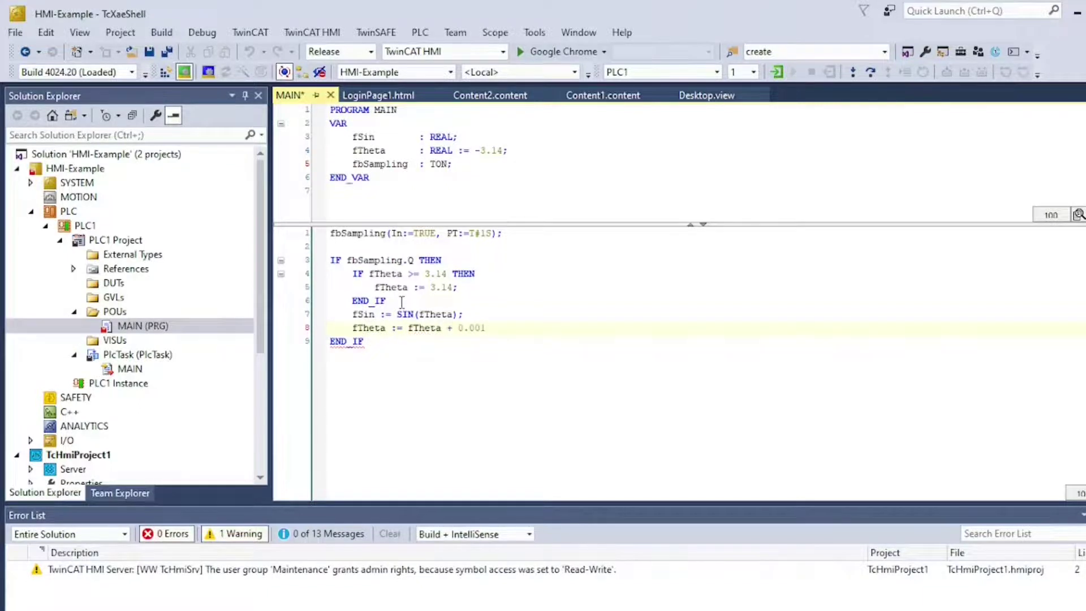
pyautogui.press('BackSpace')
pyautogui.press('BackSpace')
pyautogui.write('1;')
pyautogui.press('Return')
pyautogui.write('Sampling')
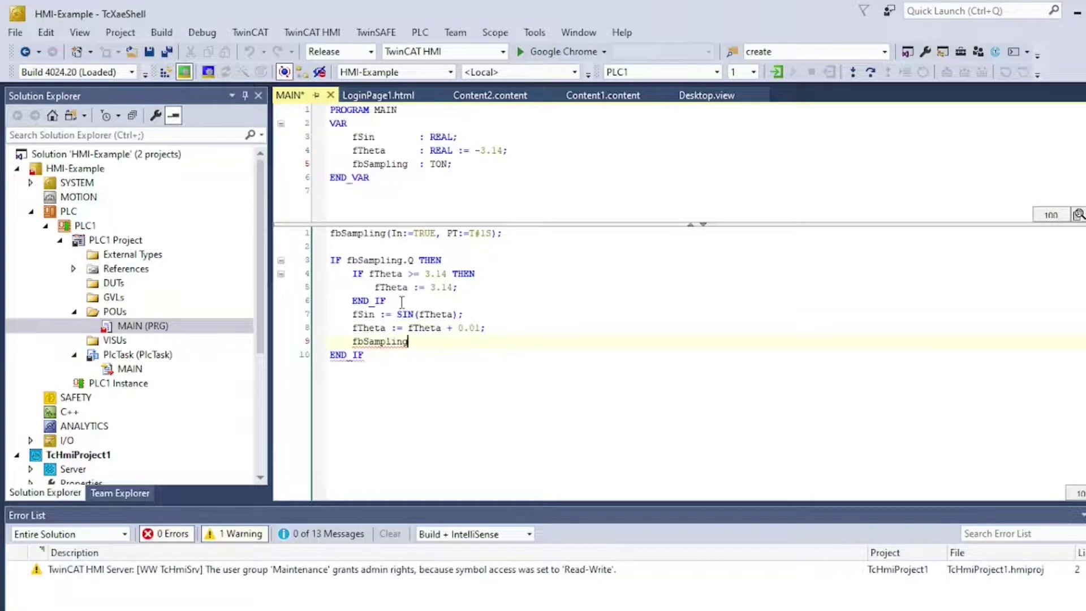
pyautogui.write('(In:=FALSE)')
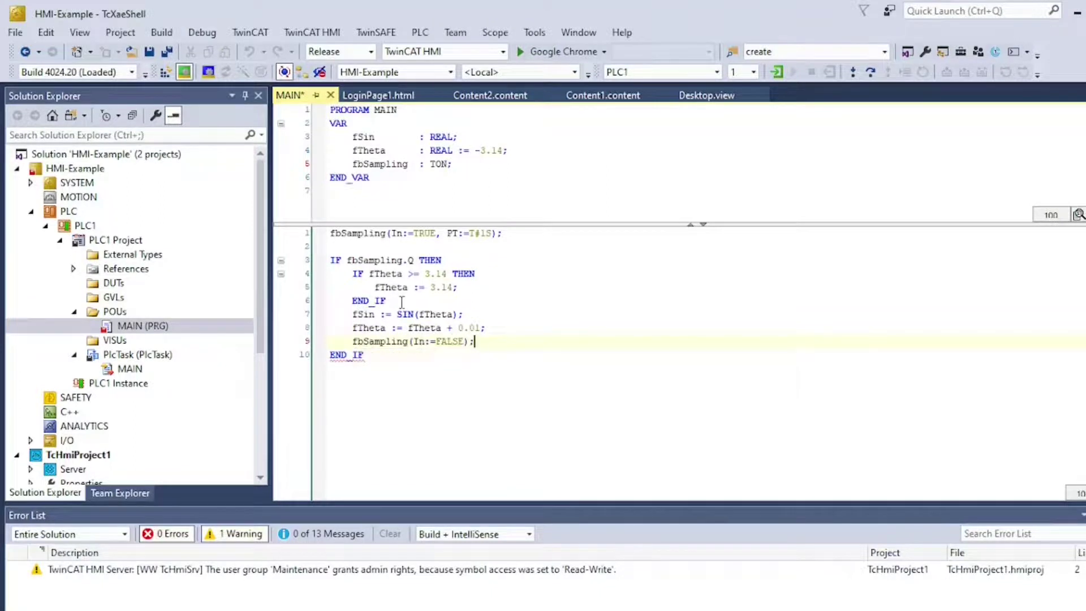
pyautogui.write(';')
pyautogui.hotkey('ctrl', 'shift', 'b')
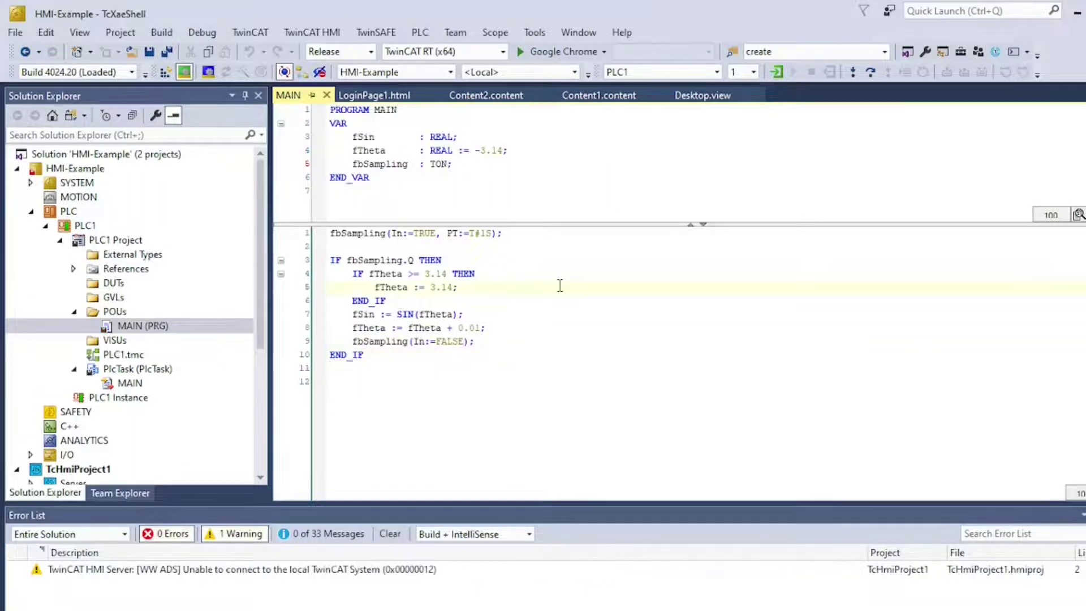
# Step: Make the wrap value -3.14, log in with online-change download, and select TcHmiProject1
pyautogui.write('-')
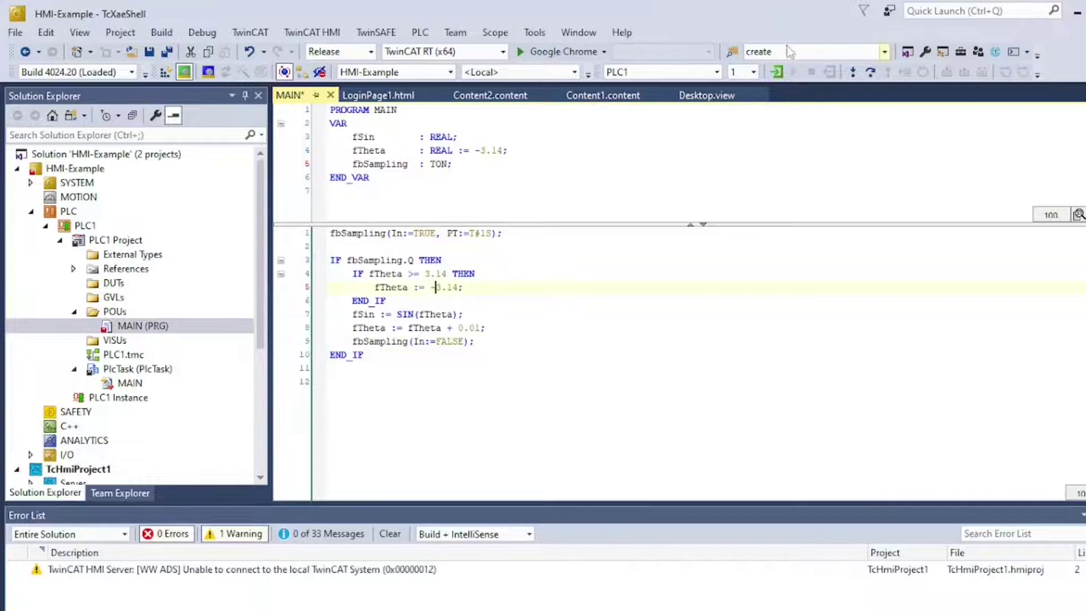
pyautogui.click(776, 72)
pyautogui.click(551, 430)
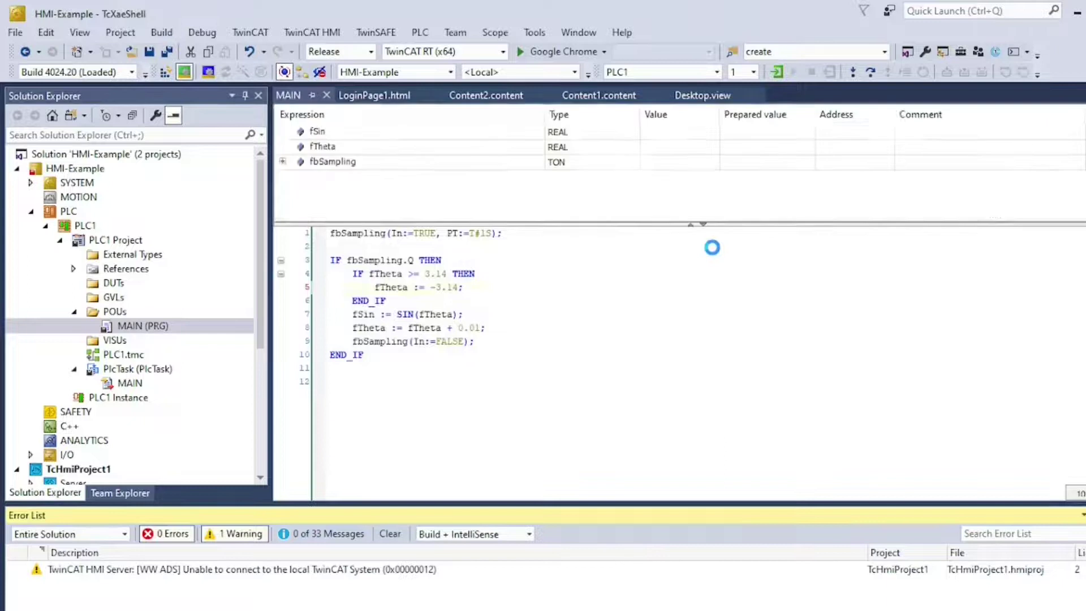
pyautogui.scroll(-2, 172, 348)
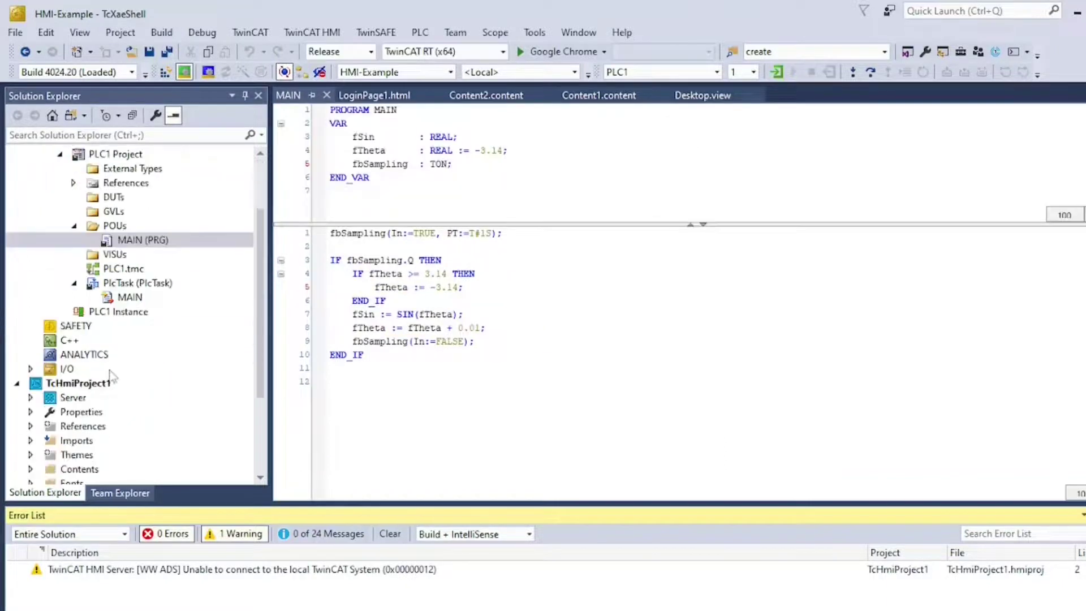
pyautogui.click(106, 385)
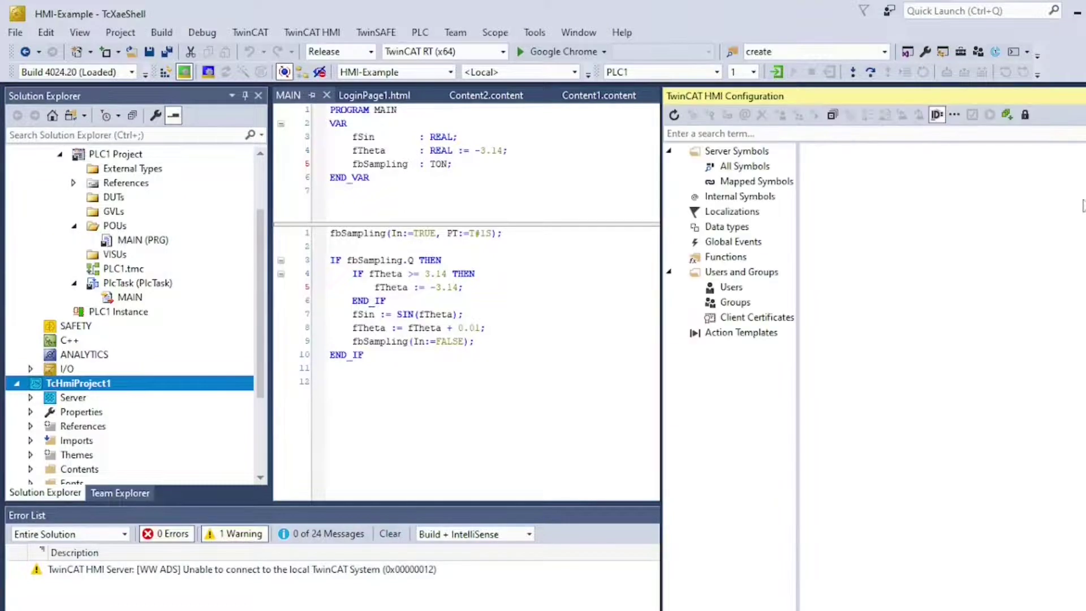
# Step: Map fSin from ADS > PLC1 > MAIN as a server symbol and close the configuration
pyautogui.click(743, 167)
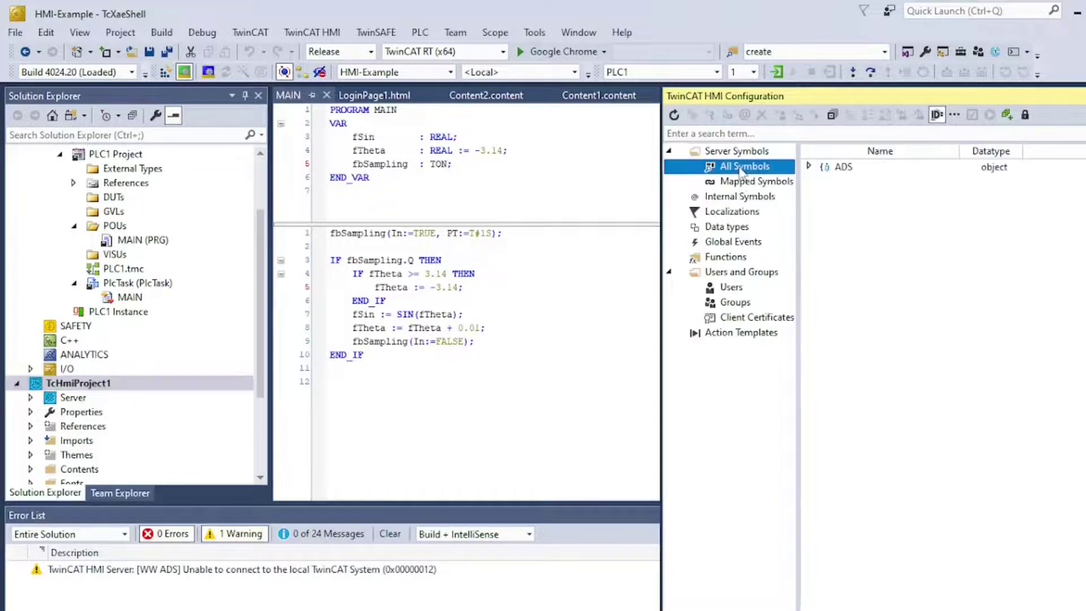
pyautogui.click(809, 166)
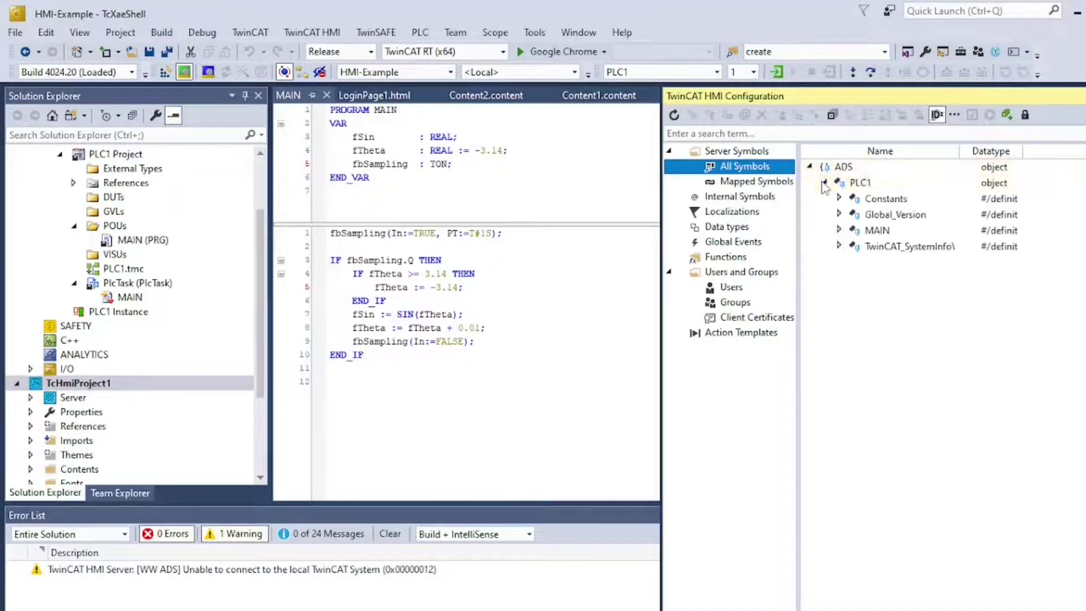
pyautogui.click(841, 230)
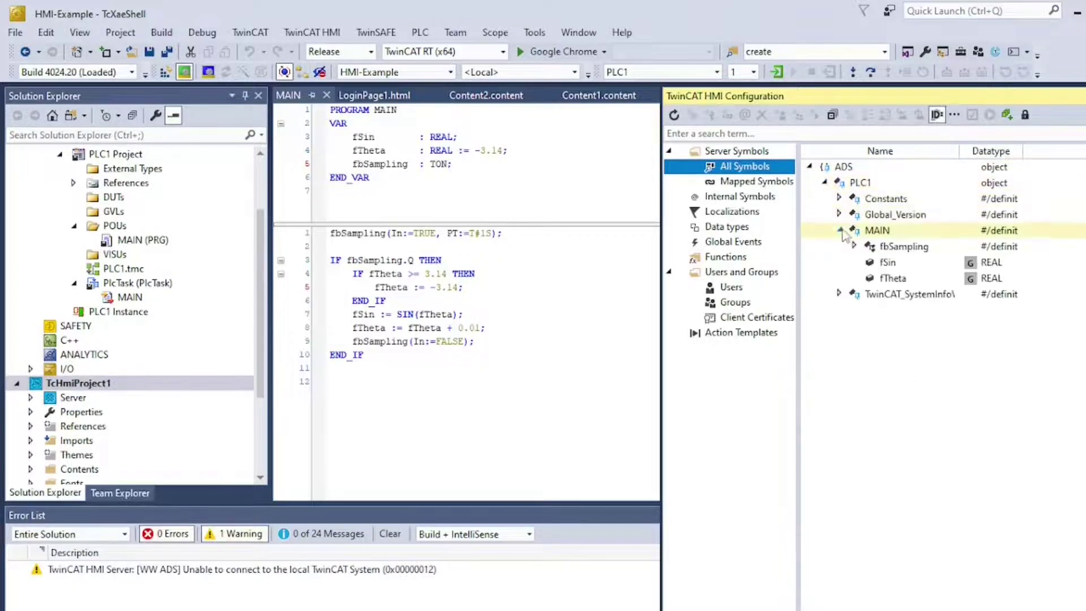
pyautogui.click(891, 263)
pyautogui.rightClick(892, 263)
pyautogui.click(951, 272)
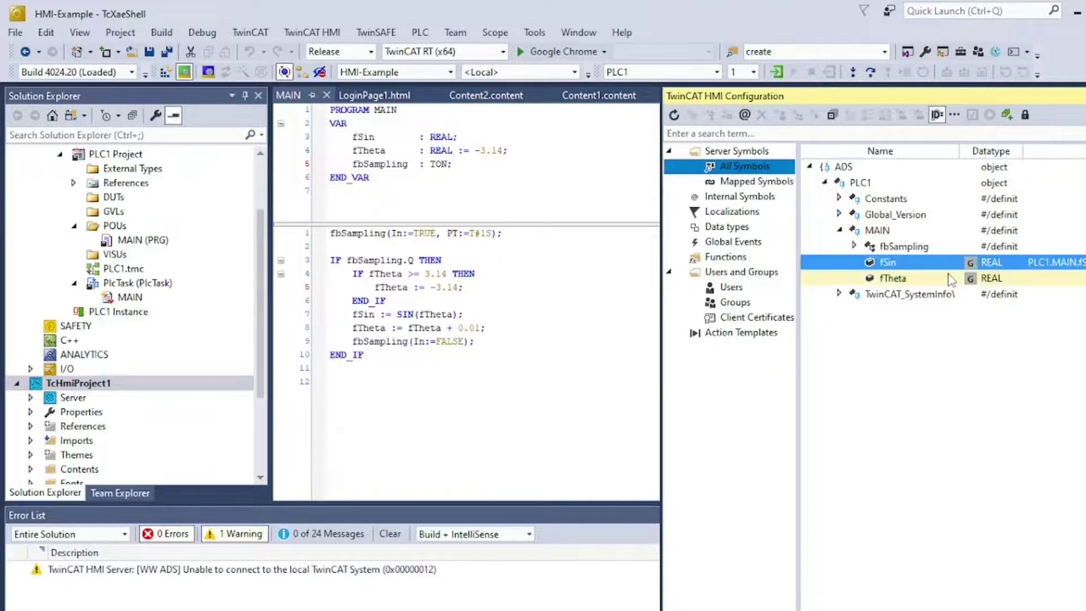
pyautogui.click(619, 172)
pyautogui.scroll(-3, 179, 297)
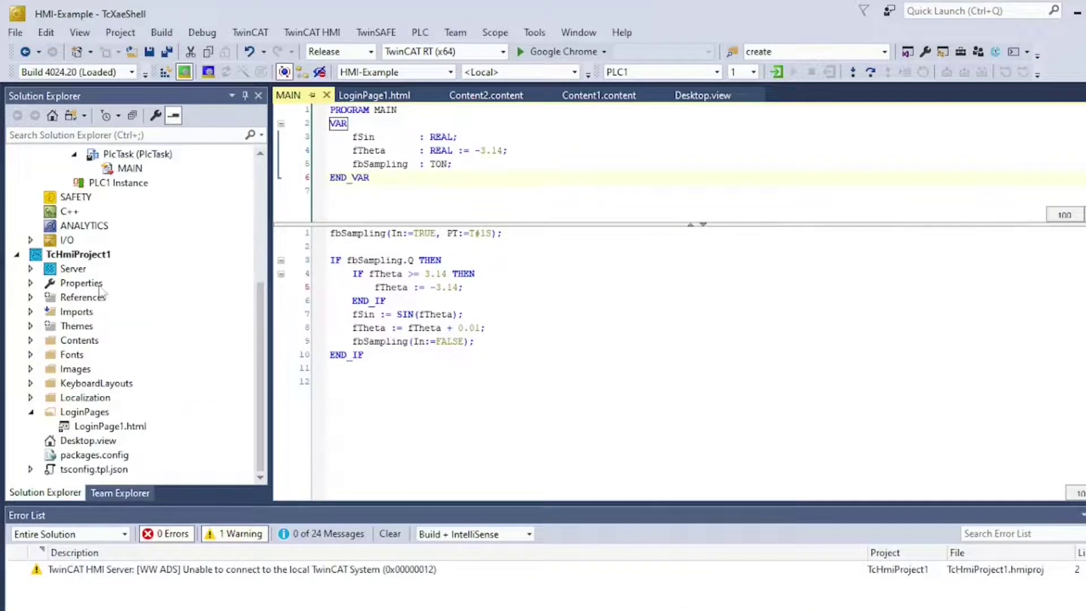
# Step: Find 'historize' in the NuGet packages and install Beckhoff.TwinCAT.HMI.SqliteHistorize, accepting the preview changes
pyautogui.rightClick(81, 256)
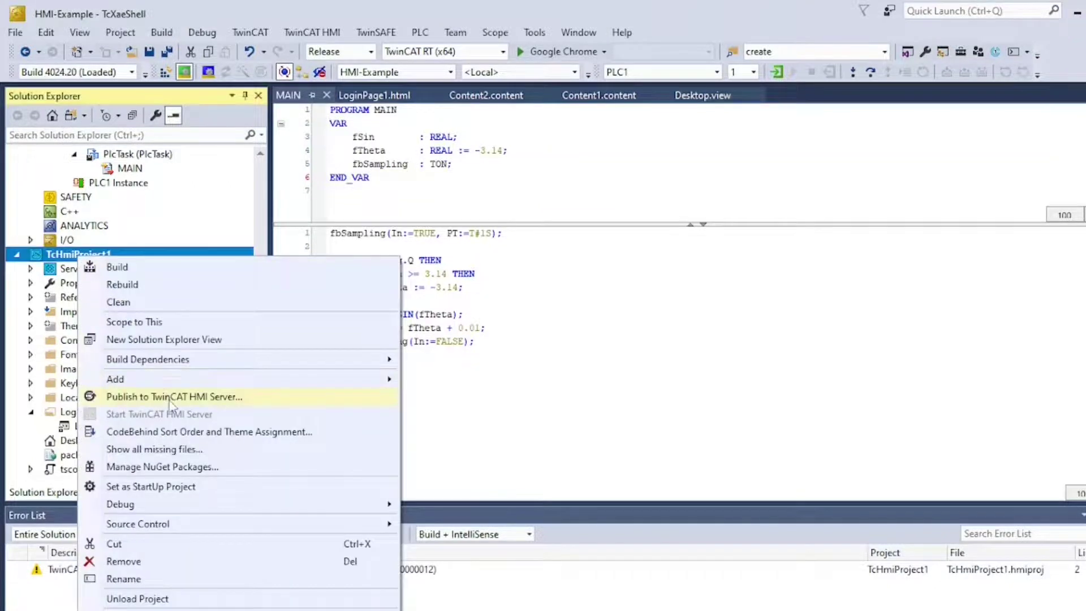
pyautogui.click(182, 468)
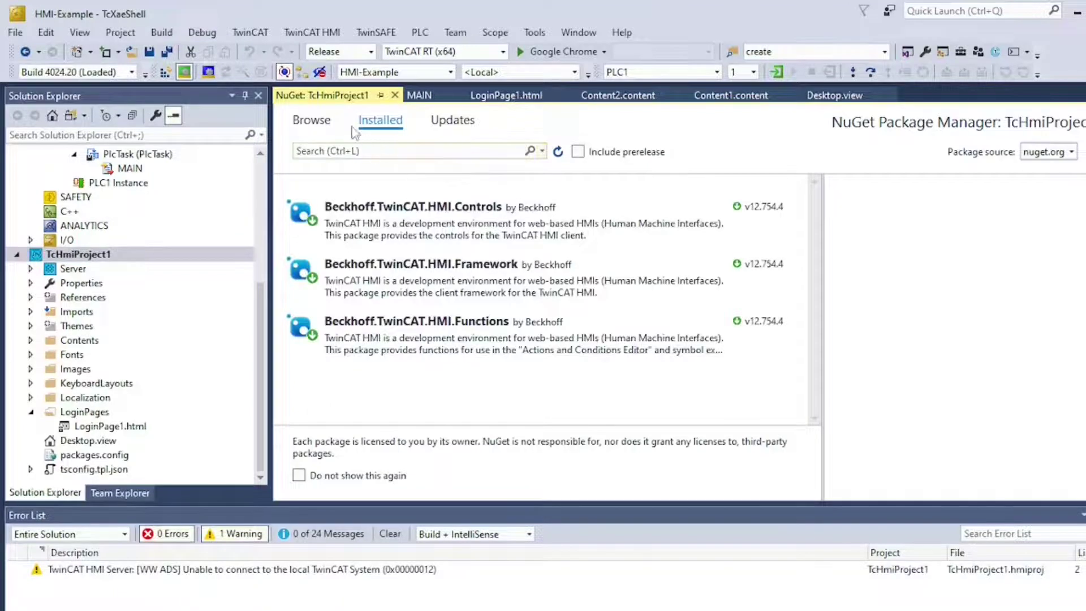
pyautogui.click(329, 130)
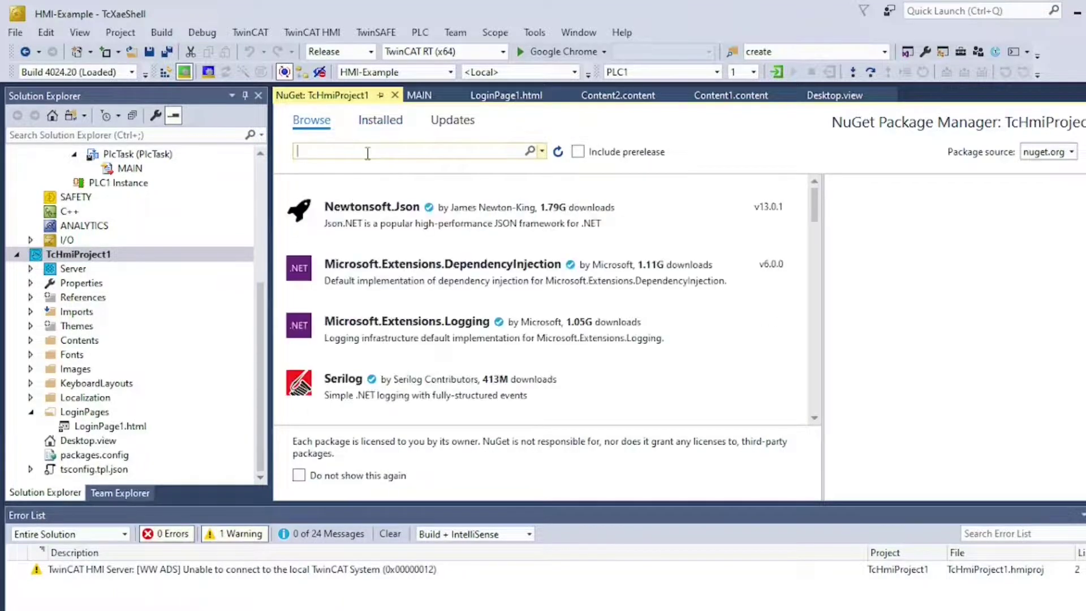
pyautogui.write('histori')
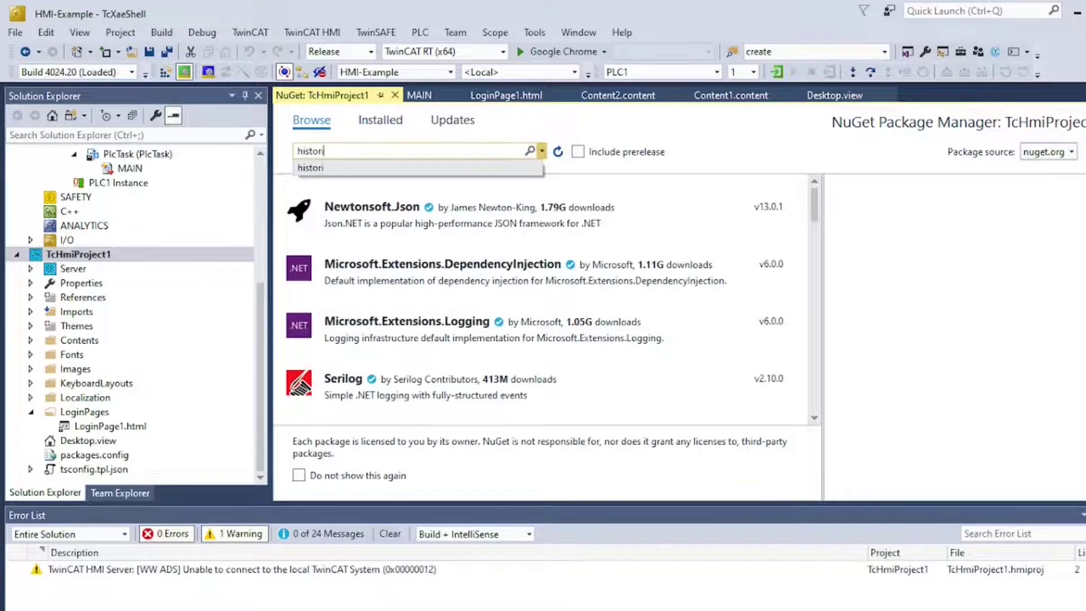
pyautogui.write('ze')
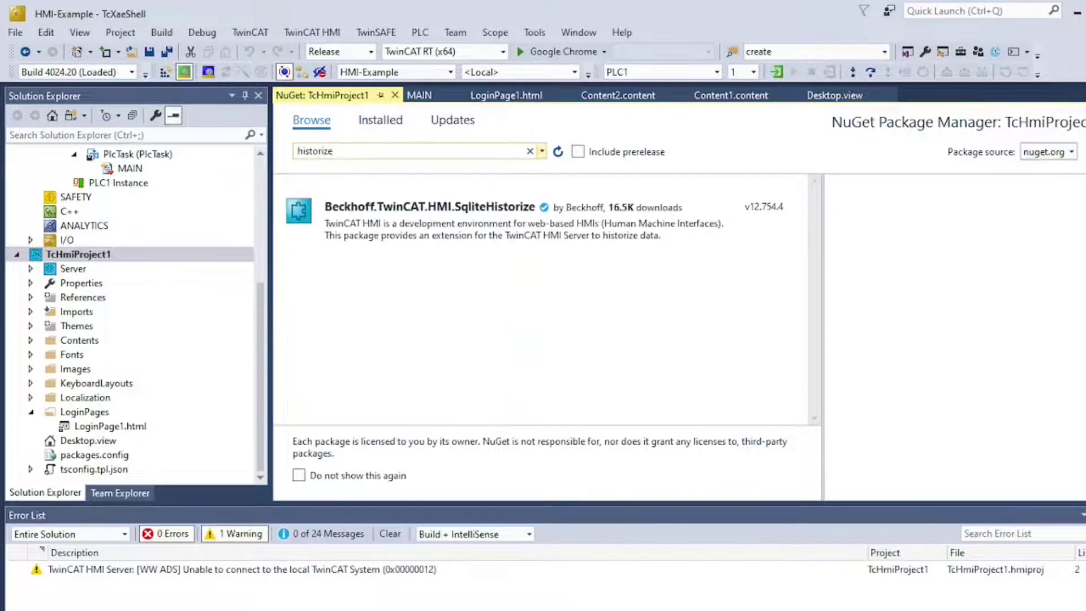
pyautogui.click(425, 229)
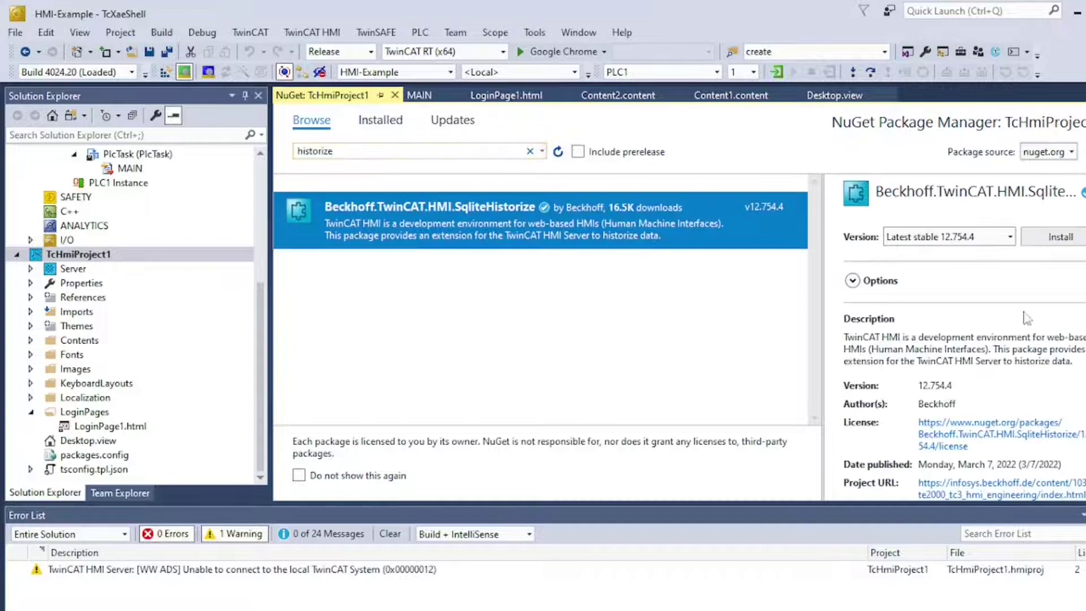
pyautogui.click(1054, 243)
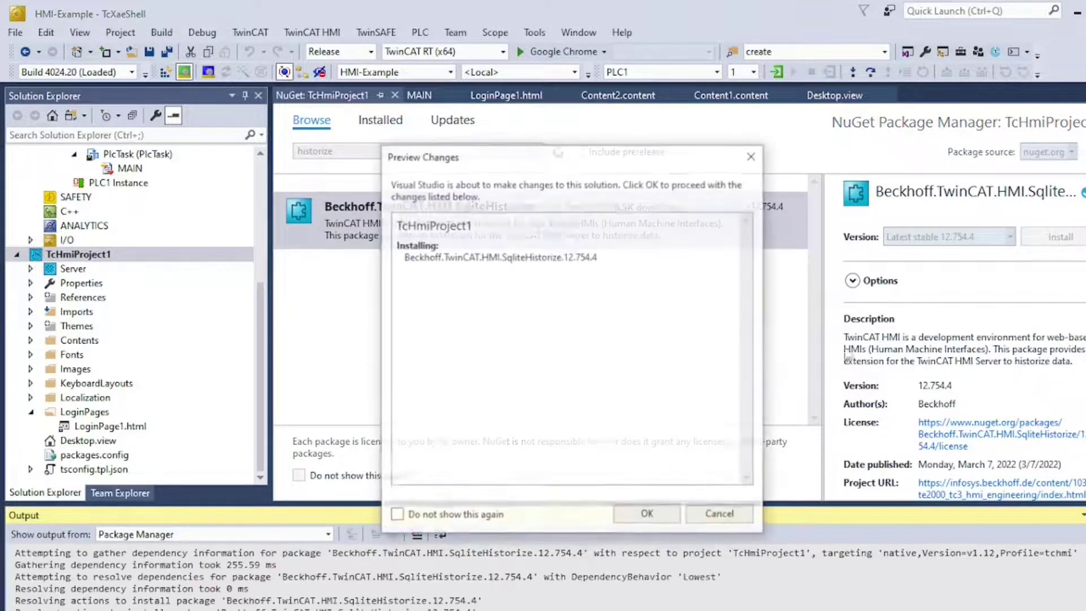
pyautogui.click(657, 515)
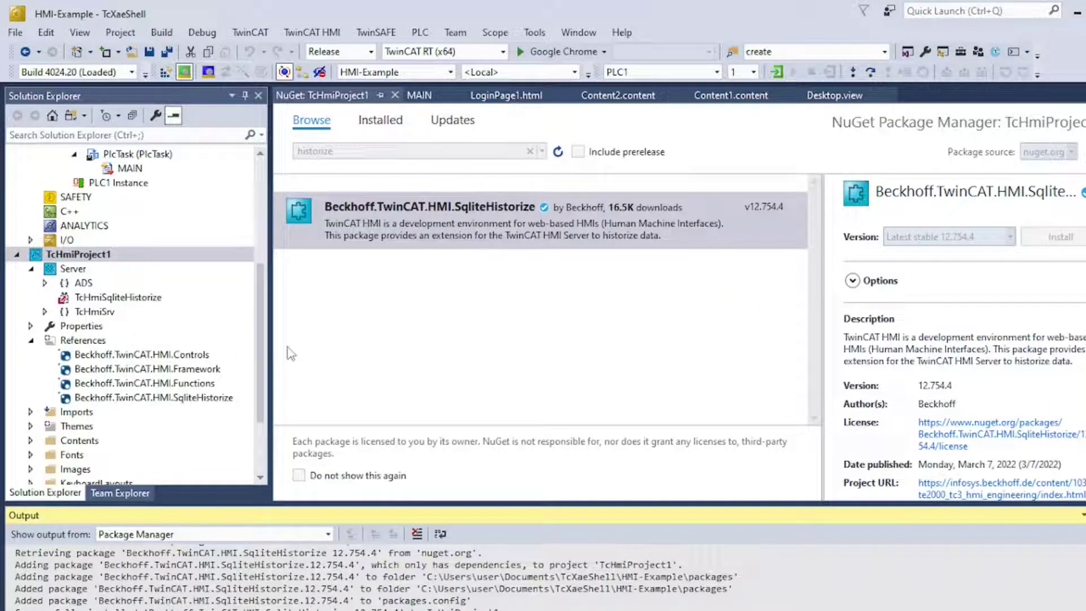
pyautogui.click(136, 300)
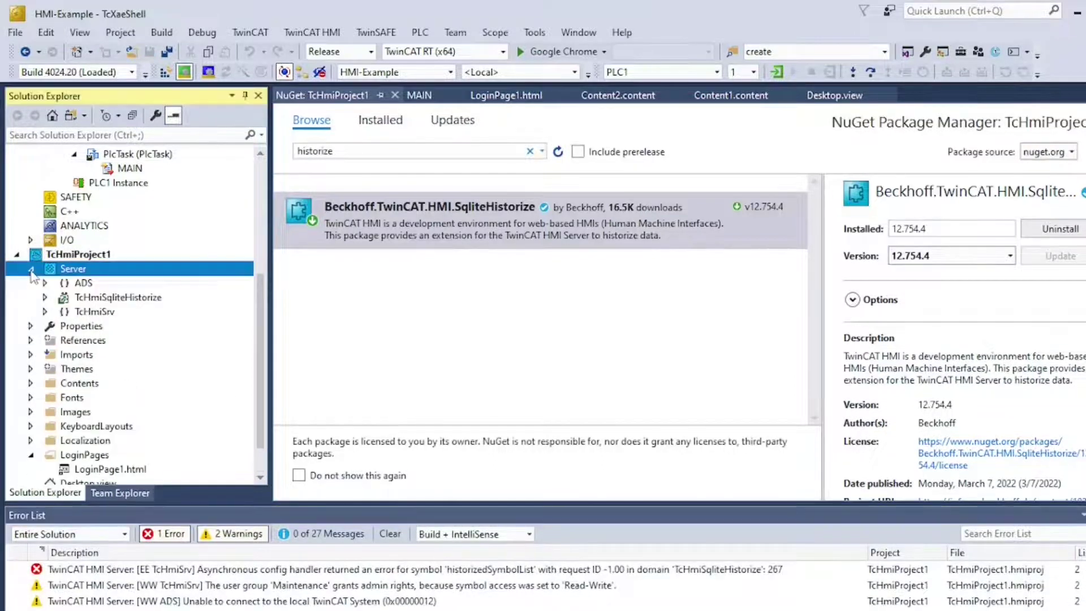
# Step: In the TcHmiSqliteHistorize configuration, add PLC1.MAIN.fSin as a new historized symbol
pyautogui.doubleClick(100, 300)
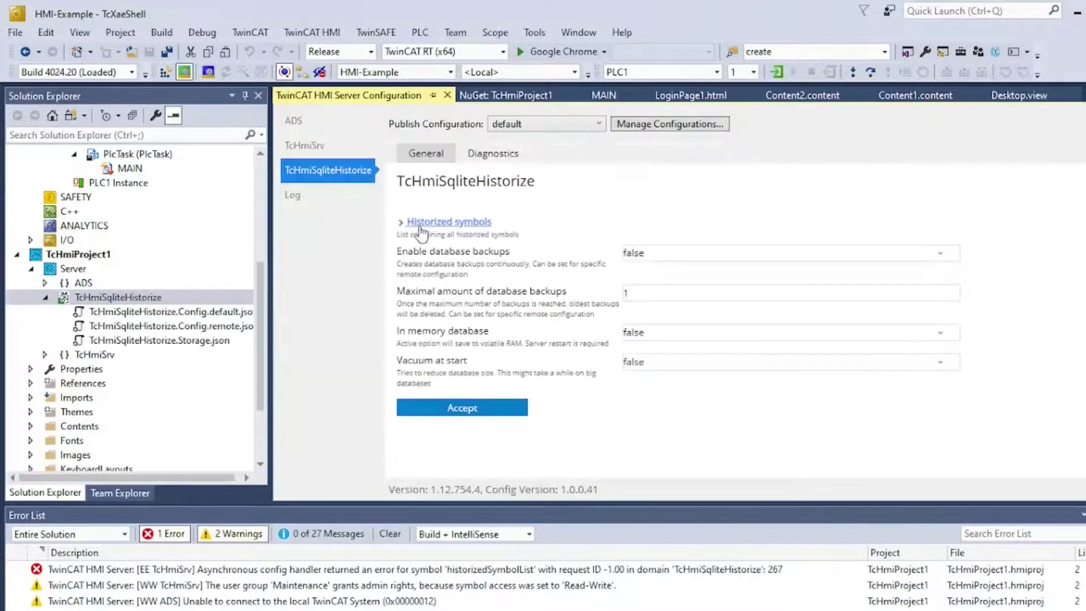
pyautogui.click(420, 225)
pyautogui.click(436, 258)
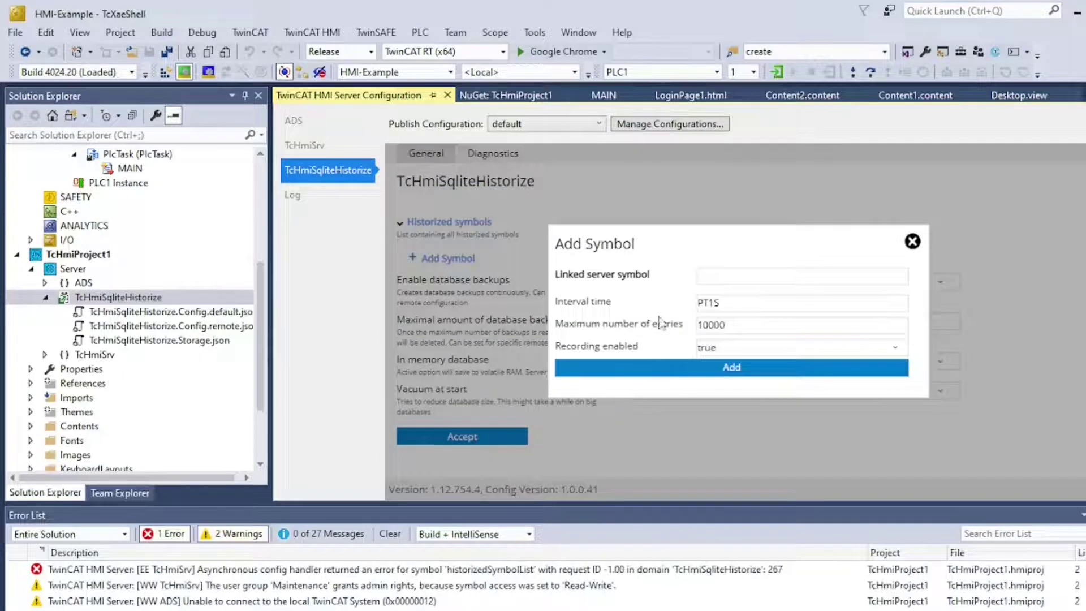
pyautogui.click(731, 277)
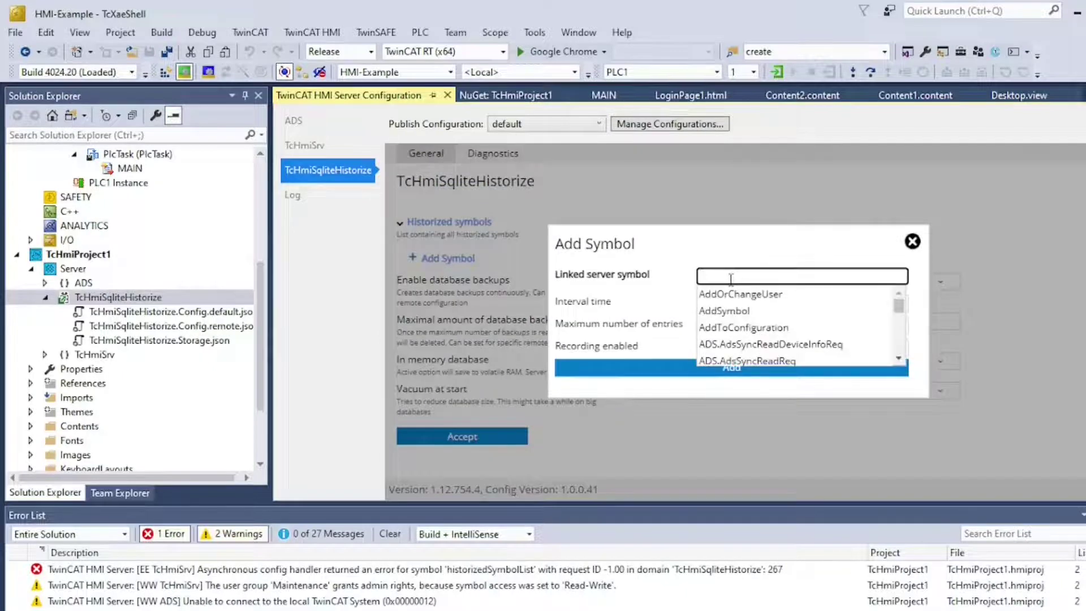
pyautogui.scroll(-5, 792, 323)
pyautogui.scroll(-5, 792, 322)
pyautogui.scroll(-5, 795, 325)
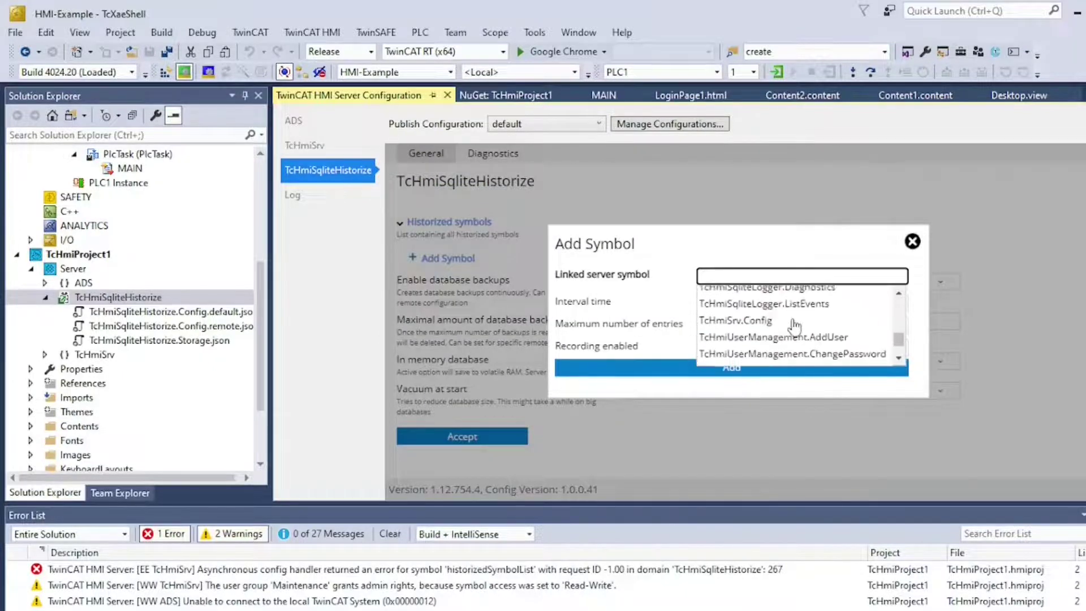
pyautogui.scroll(-5, 795, 327)
pyautogui.scroll(5, 795, 325)
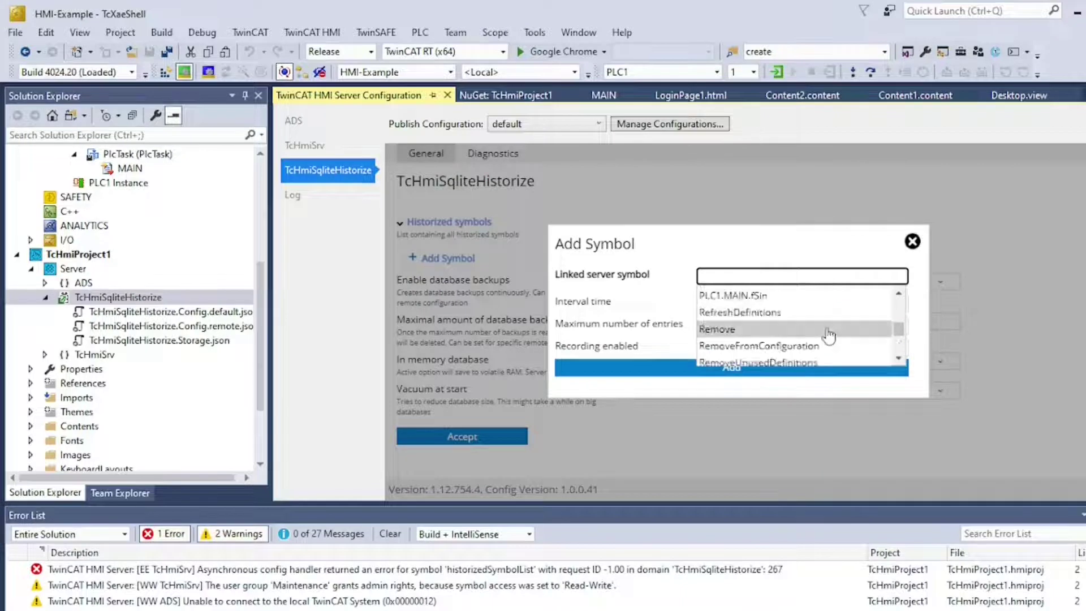
pyautogui.click(792, 291)
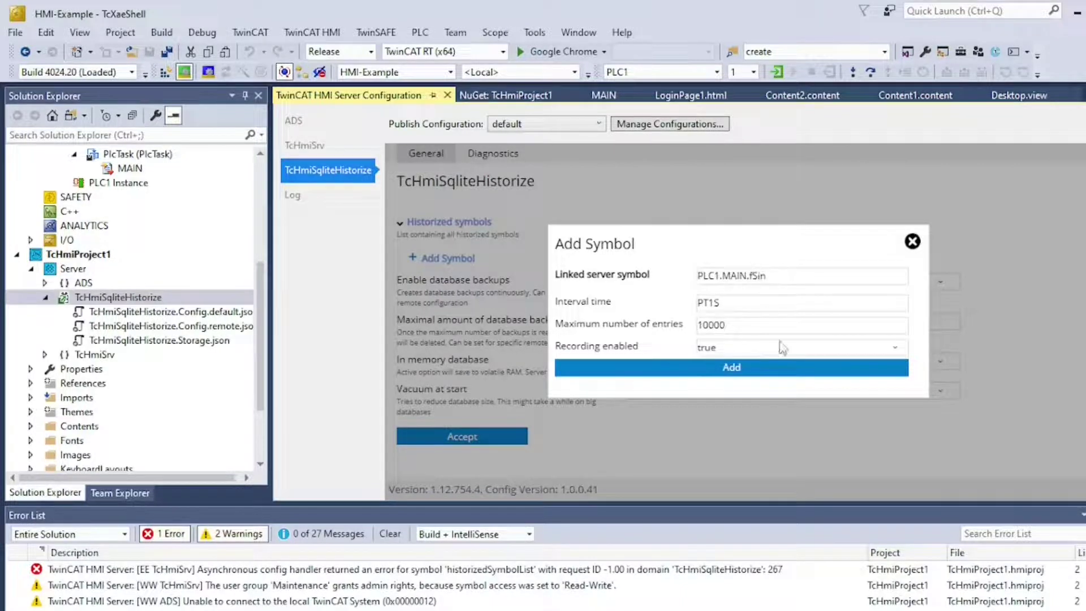
pyautogui.click(736, 367)
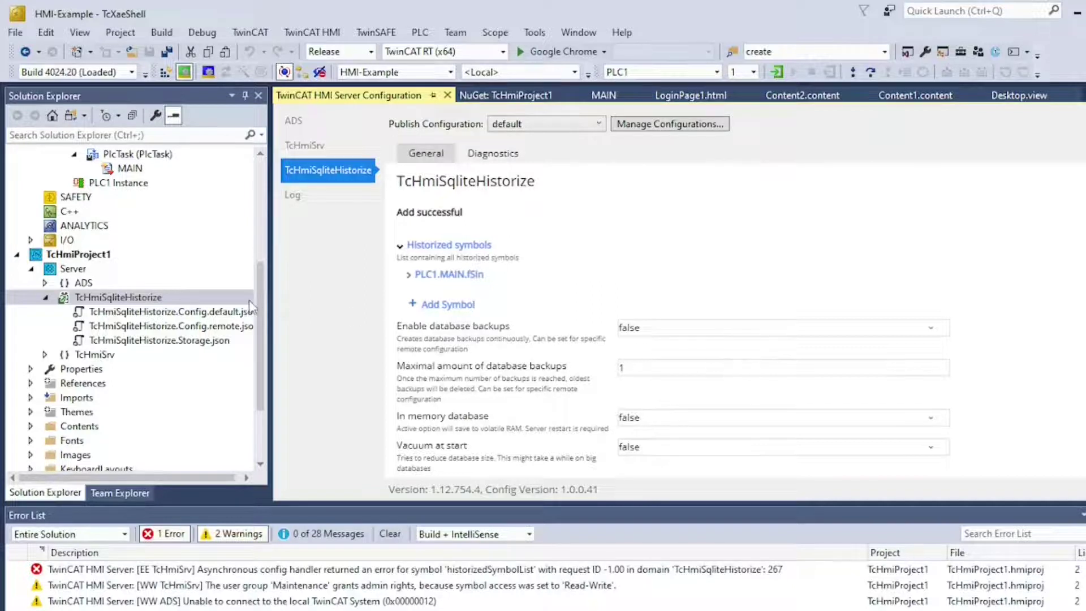
# Step: Collapse the TcHmiSqliteHistorize extension's files in the project tree
pyautogui.click(45, 297)
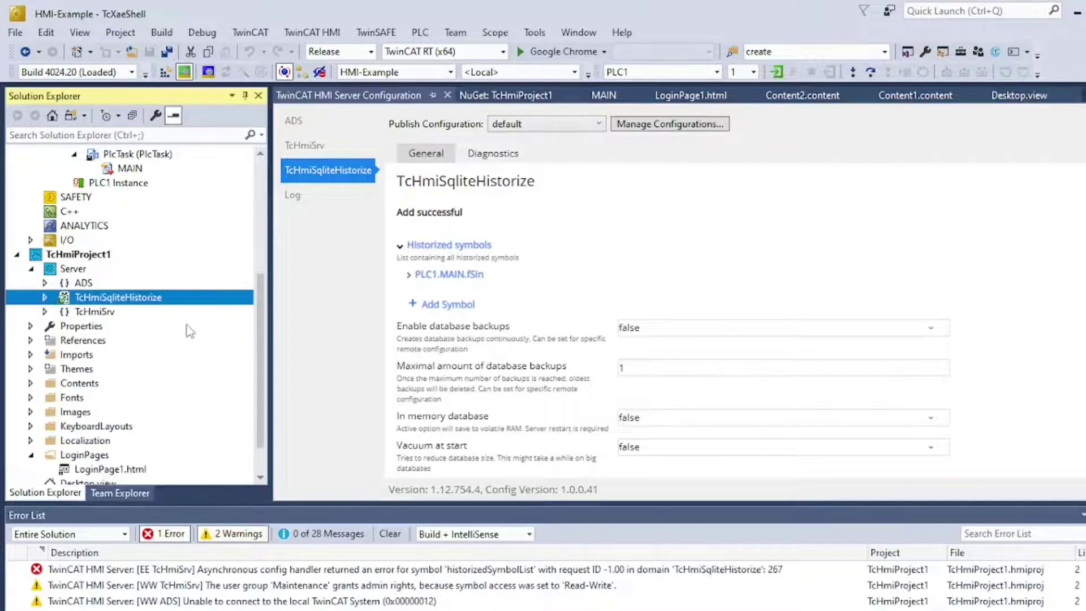
pyautogui.scroll(-1, 189, 331)
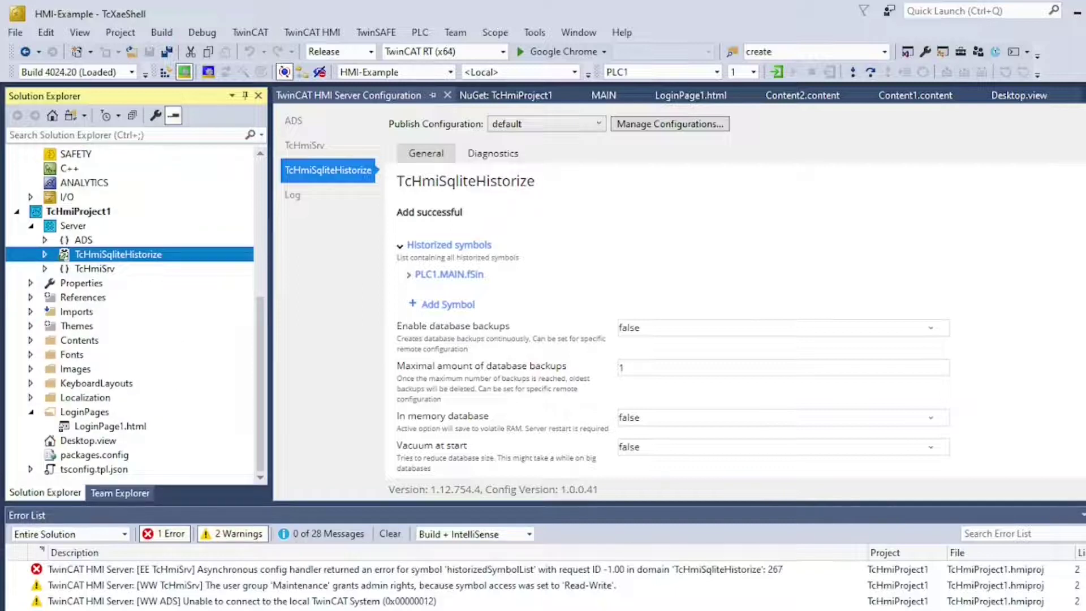
pyautogui.scroll(1, 78, 430)
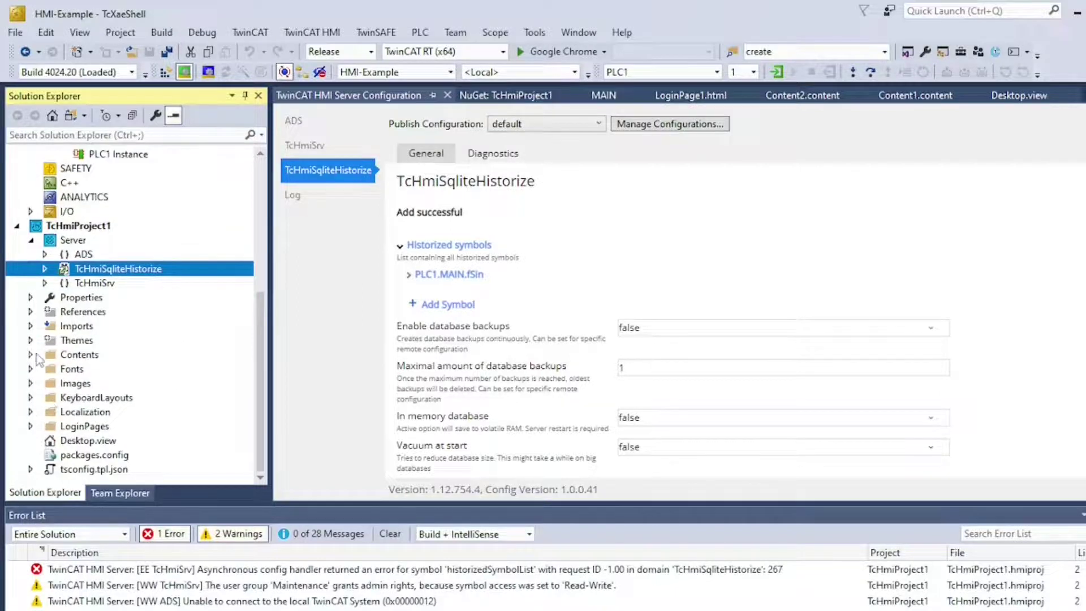
# Step: Open Content1.content and place two Date Time Input controls stacked on the page
pyautogui.click(32, 354)
pyautogui.doubleClick(89, 369)
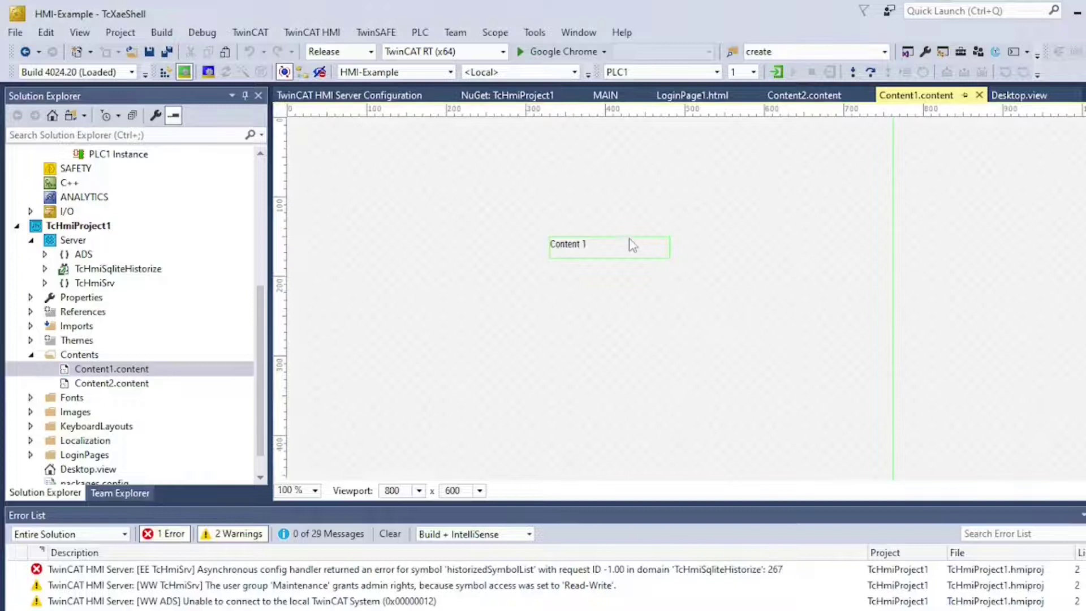
pyautogui.moveTo(990, 247); pyautogui.dragTo(449, 209)
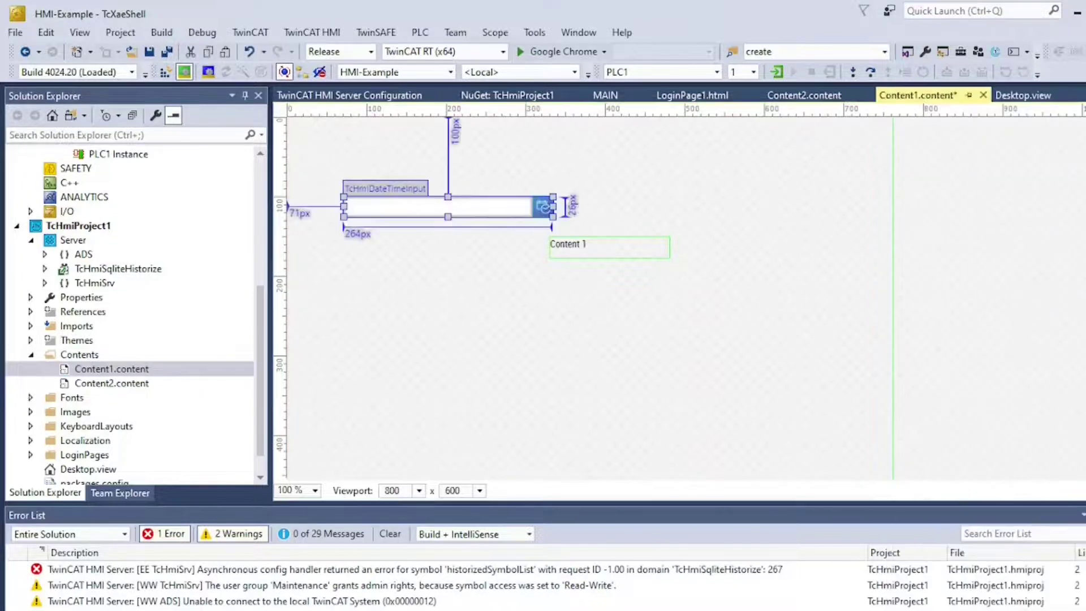
pyautogui.moveTo(989, 253); pyautogui.dragTo(592, 172)
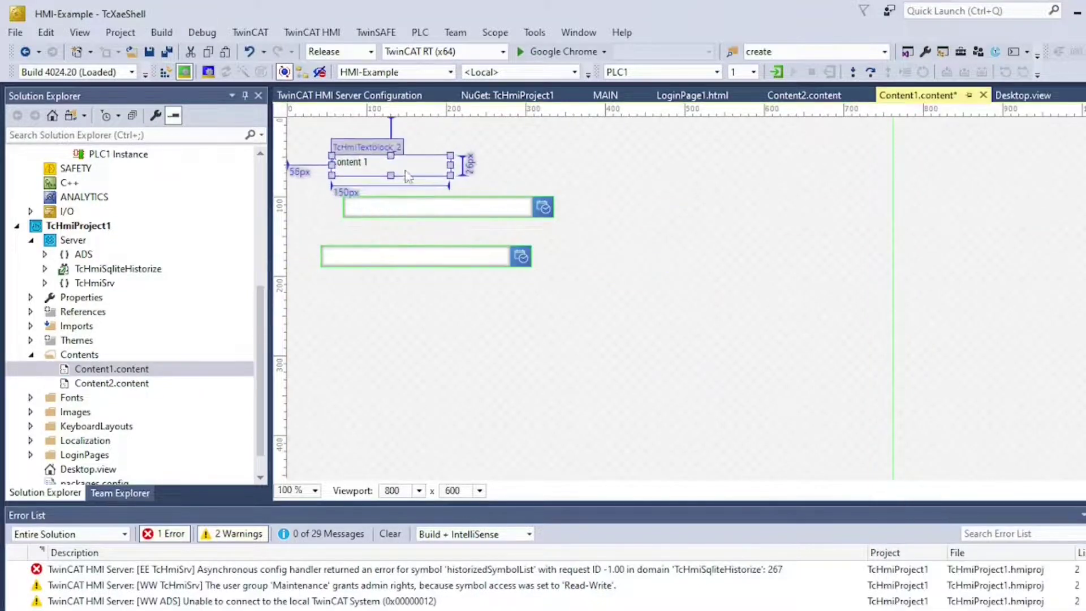
pyautogui.moveTo(449, 257); pyautogui.dragTo(594, 209)
# Step: Change the Content 1 text block's text to 'Start'
pyautogui.click(430, 165)
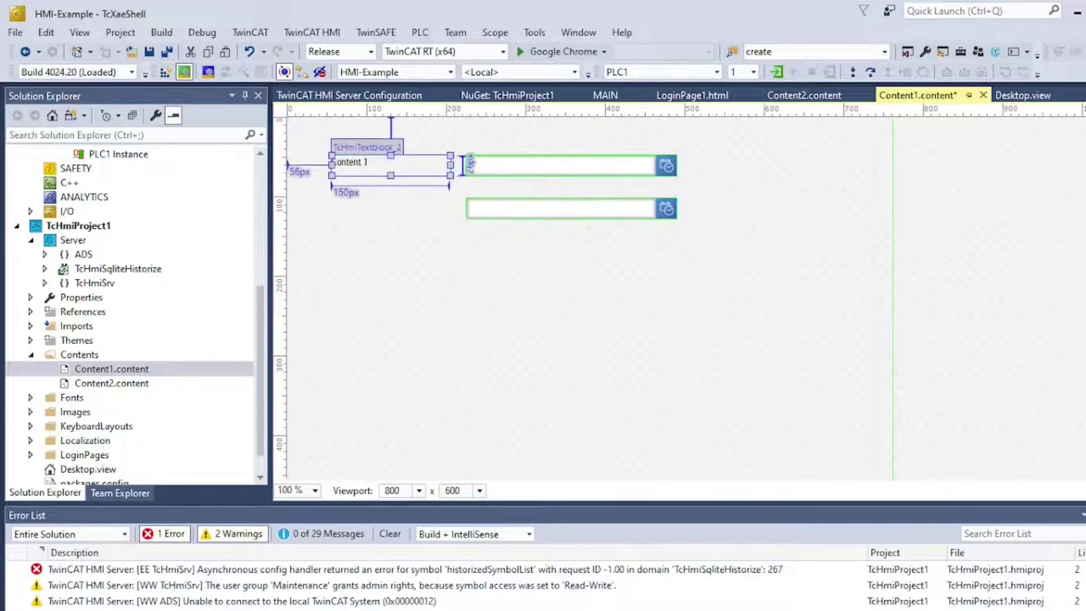
pyautogui.tripleClick(969, 479)
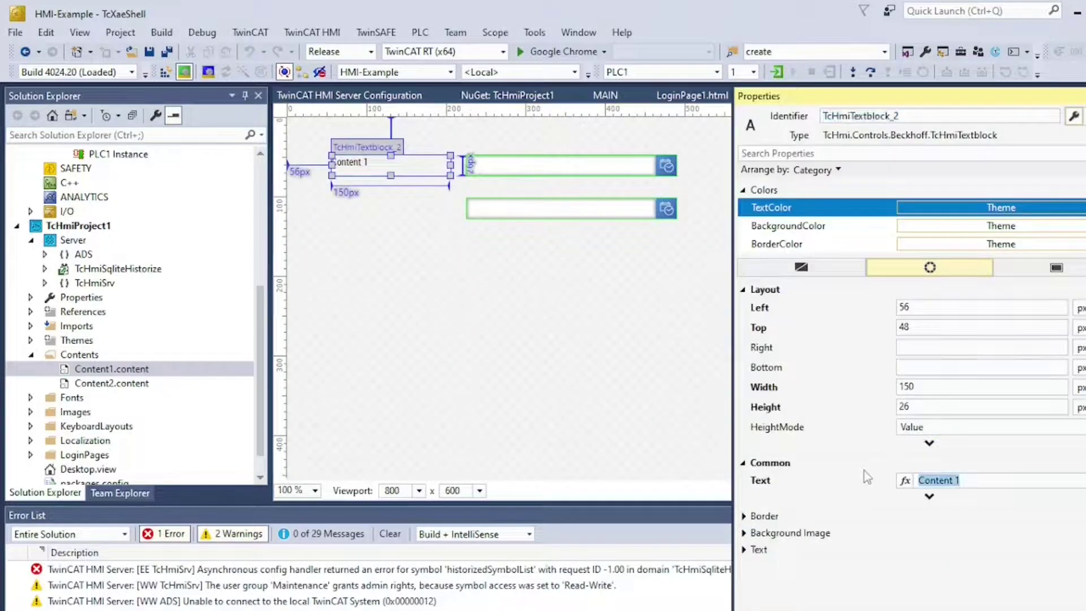
pyautogui.write('Start')
pyautogui.press('Return')
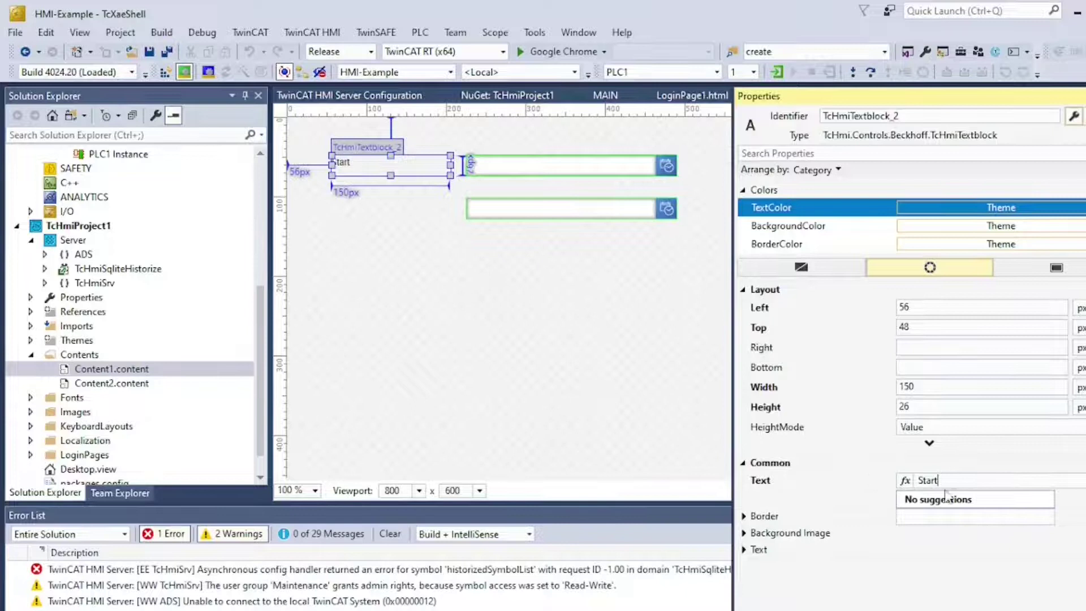
# Step: Duplicate the Start label below it and change the copy's text to 'End'
pyautogui.moveTo(421, 173); pyautogui.dragTo(421, 219)
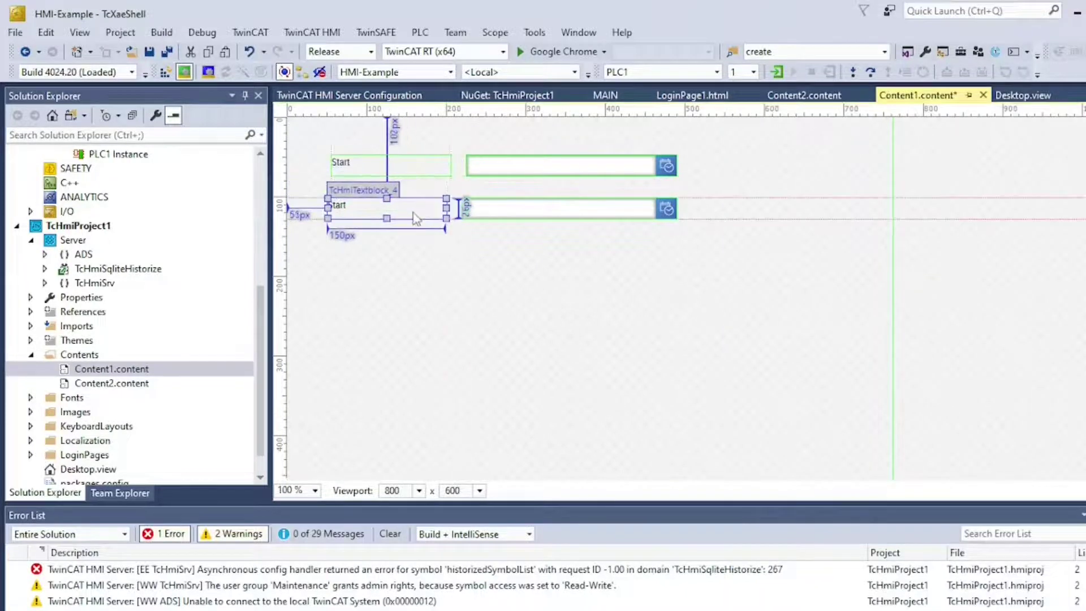
pyautogui.press('F4')
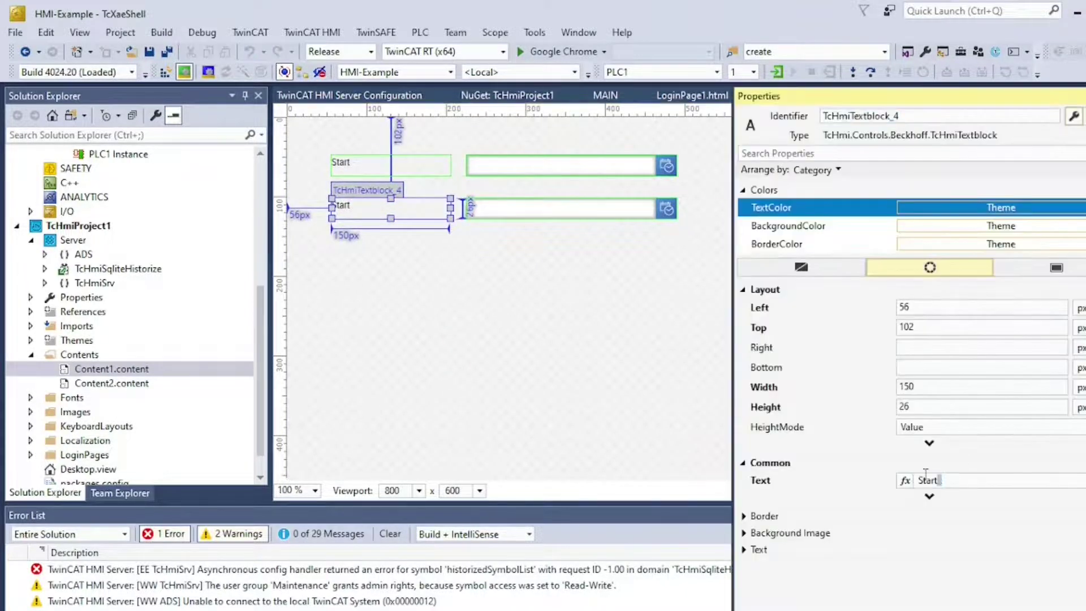
pyautogui.tripleClick(969, 479)
pyautogui.write('End')
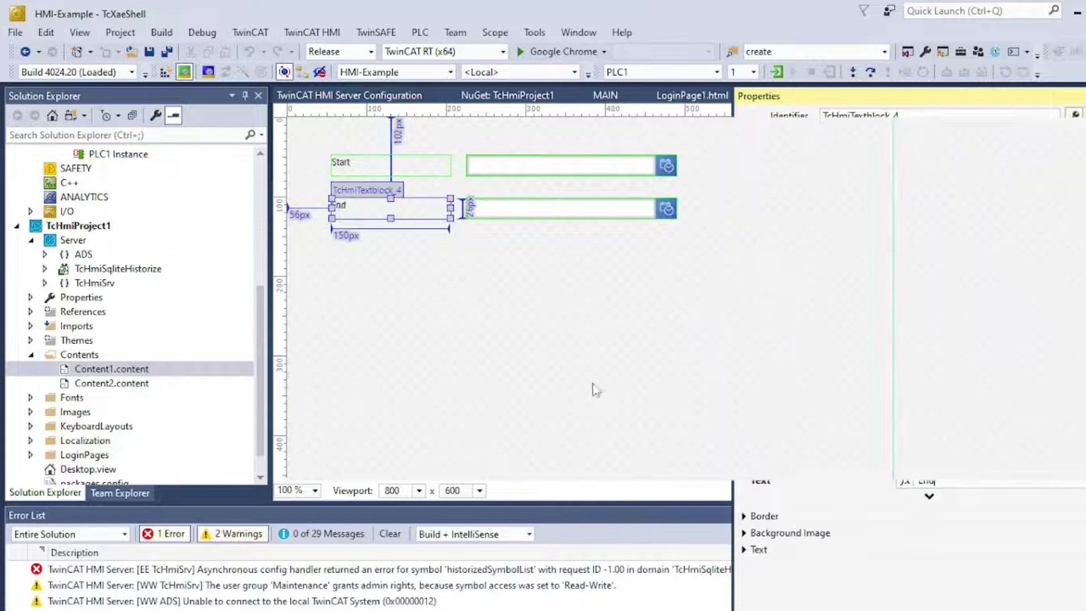
# Step: Narrow the Start and End labels and move the date inputs beside them
pyautogui.moveTo(451, 207); pyautogui.dragTo(367, 208)
pyautogui.moveTo(450, 165); pyautogui.dragTo(369, 166)
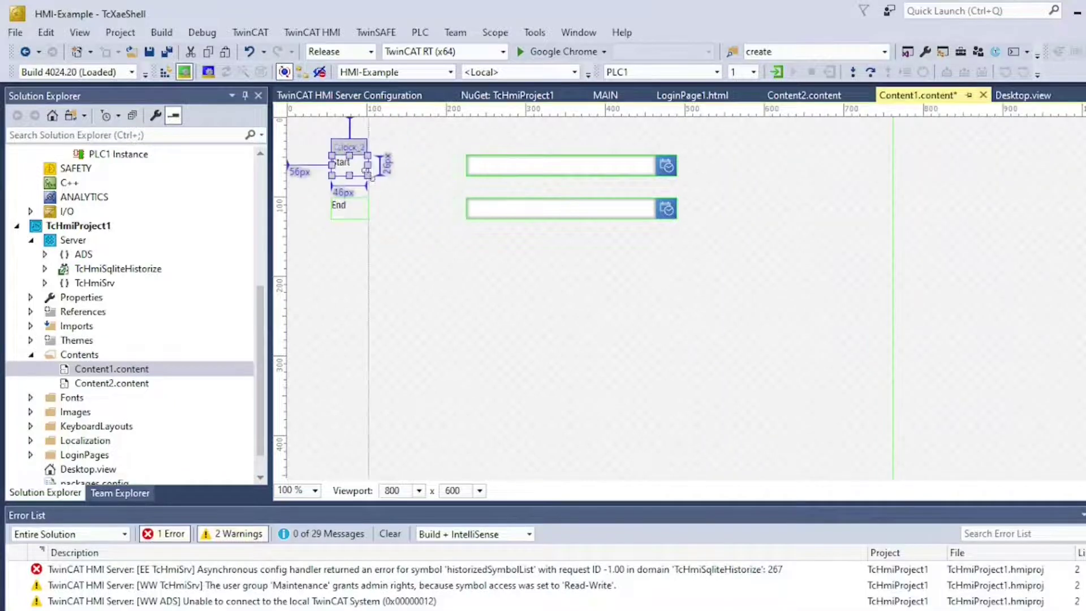
pyautogui.moveTo(560, 166); pyautogui.dragTo(473, 166)
pyautogui.moveTo(560, 209); pyautogui.dragTo(473, 208)
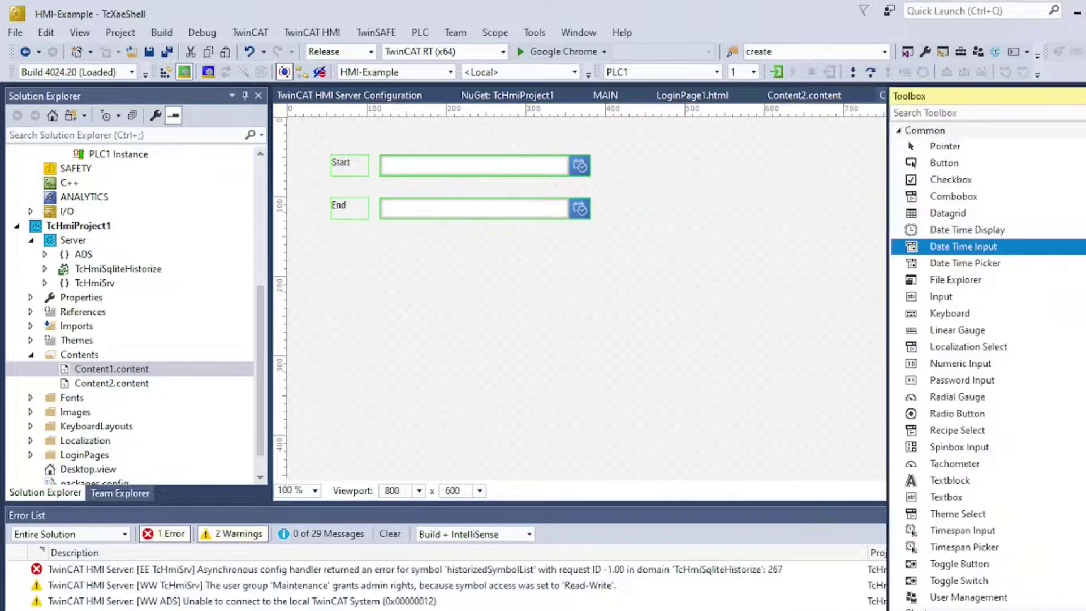
# Step: Drag a Trend Line Chart from the Toolbox onto the canvas below the date inputs
pyautogui.scroll(-4, 1023, 499)
pyautogui.moveTo(965, 497); pyautogui.dragTo(477, 333)
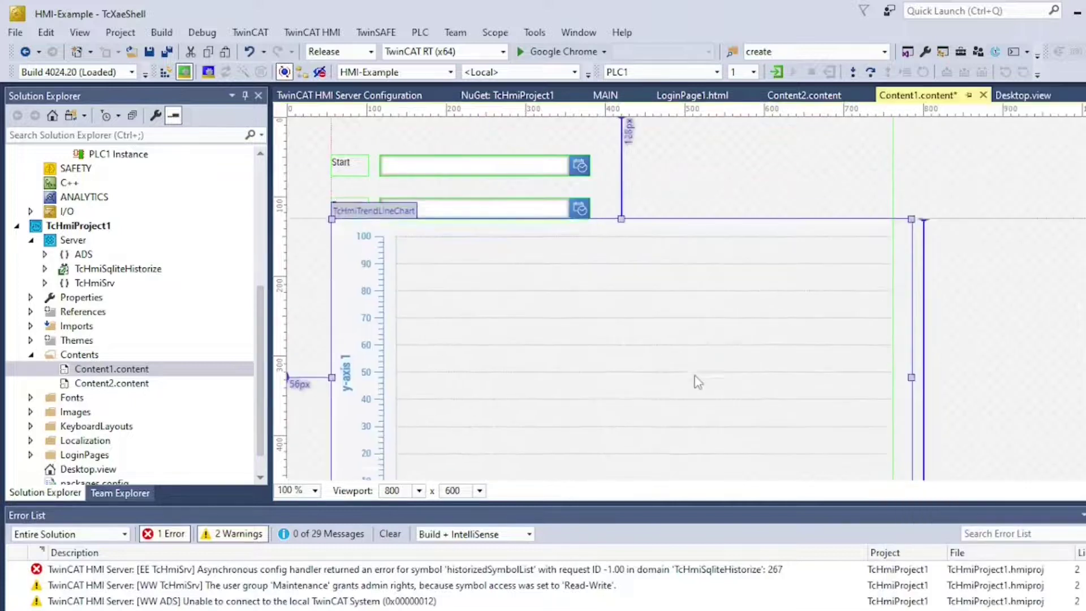
pyautogui.scroll(-3, 684, 432)
pyautogui.scroll(3, 687, 438)
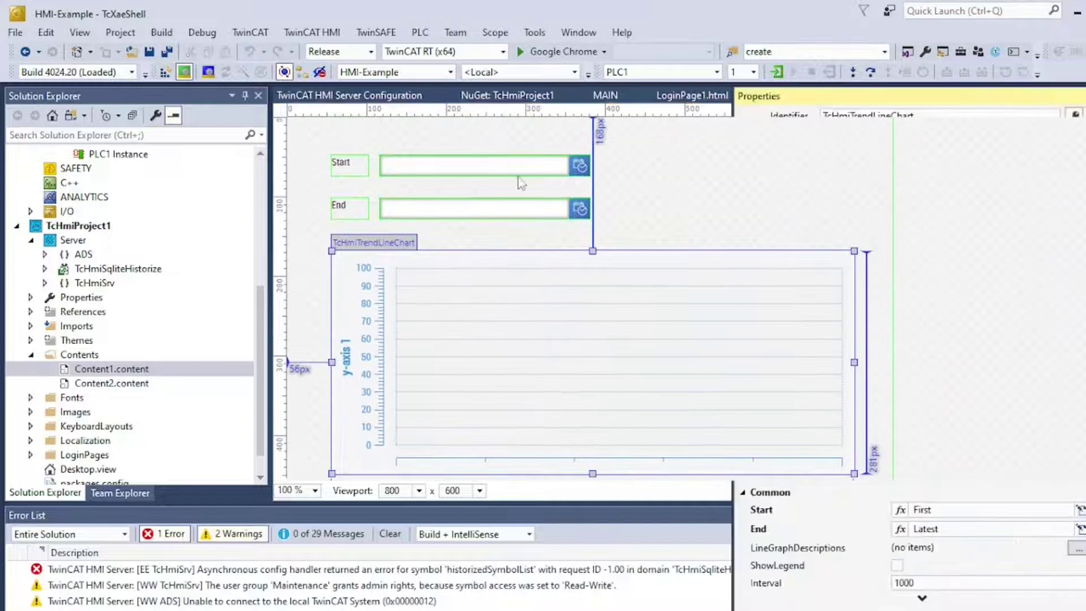
# Step: Select the Start date input's identifier name, then reselect the trend line chart
pyautogui.click(517, 169)
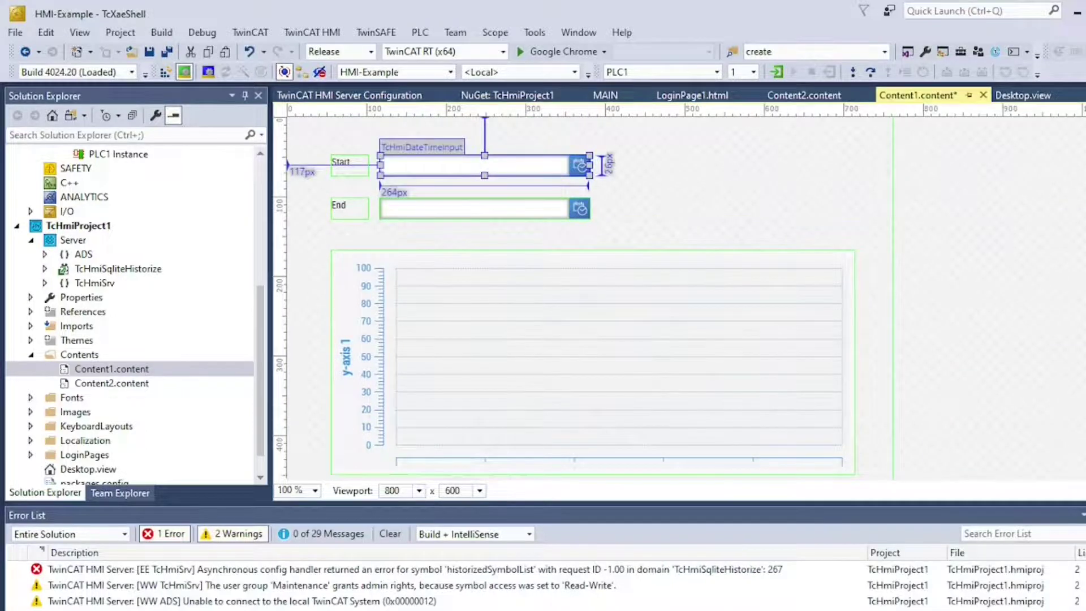
pyautogui.doubleClick(898, 116)
pyautogui.hotkey('ctrl', 'c')
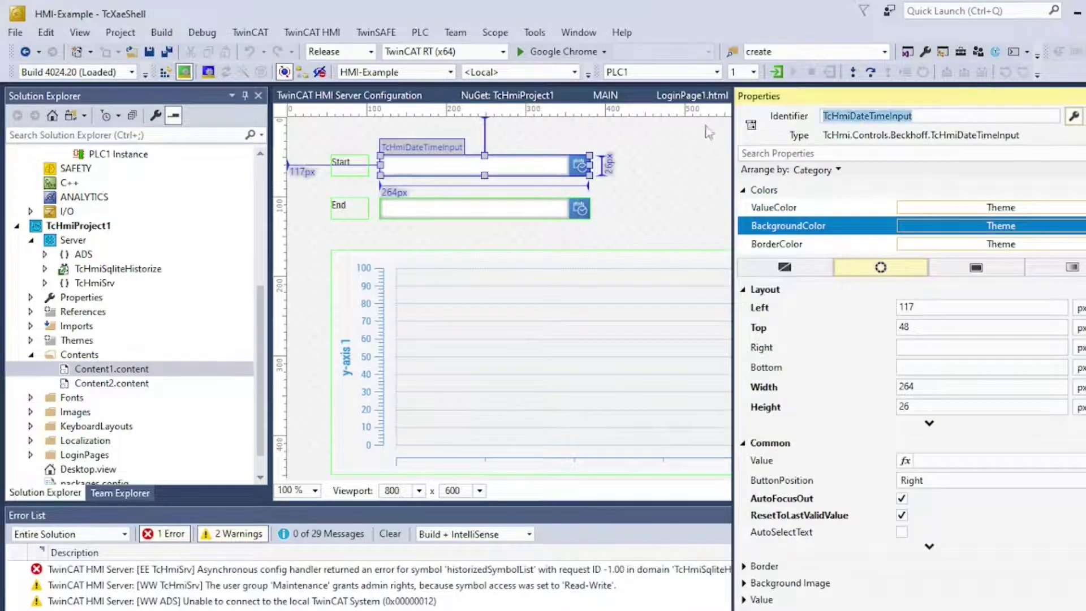
pyautogui.click(635, 311)
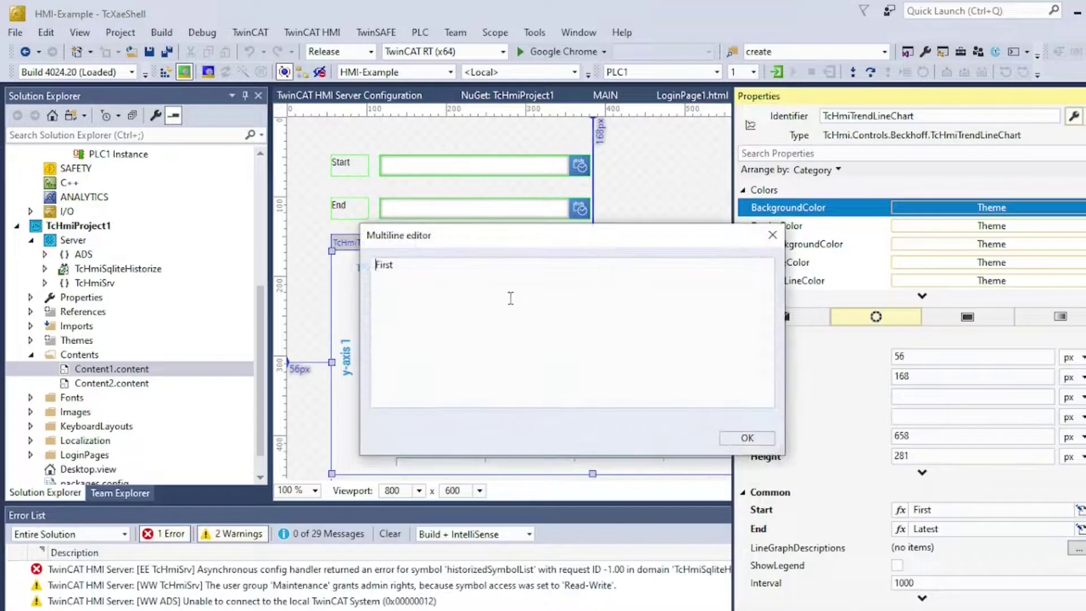
# Step: Bind the chart's Start property to TcHmiDateTimeInput::Value
pyautogui.hotkey('ctrl', 'a')
pyautogui.hotkey('ctrl', 'v')
pyautogui.write(':')
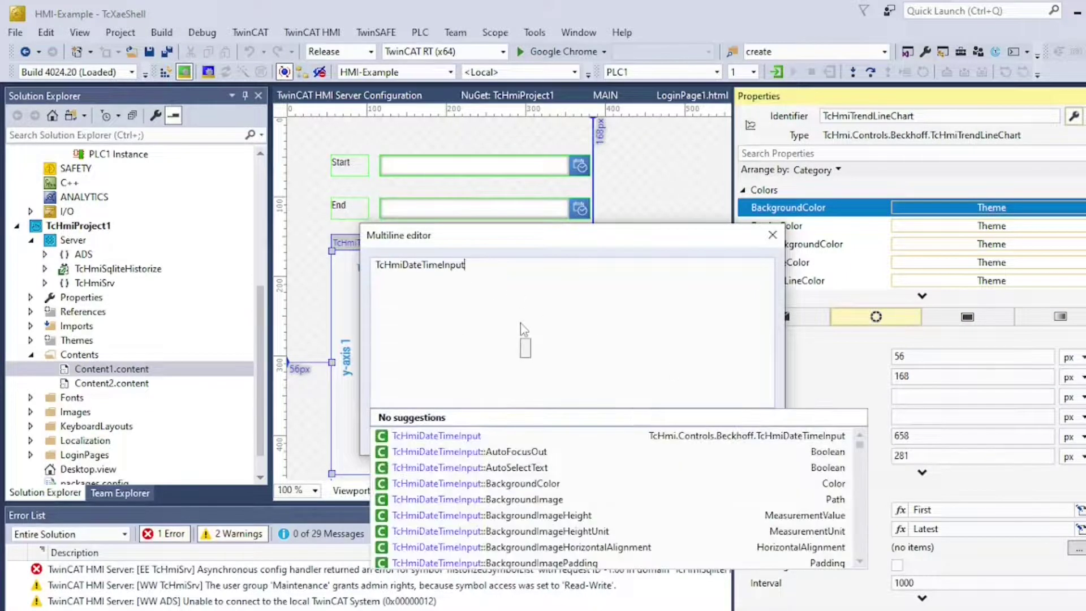
pyautogui.write(':Value')
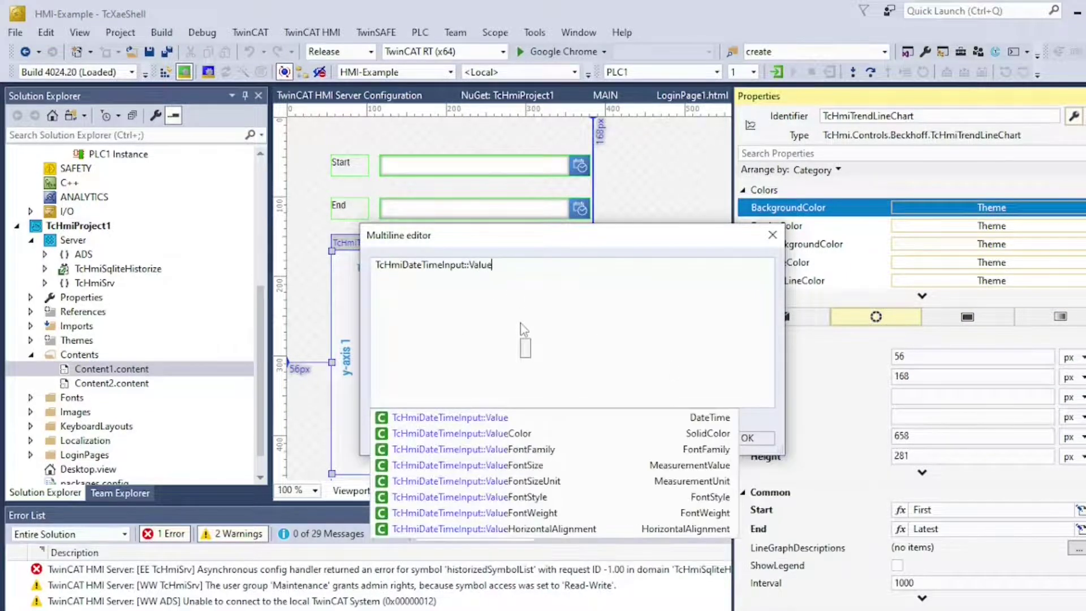
pyautogui.click(511, 420)
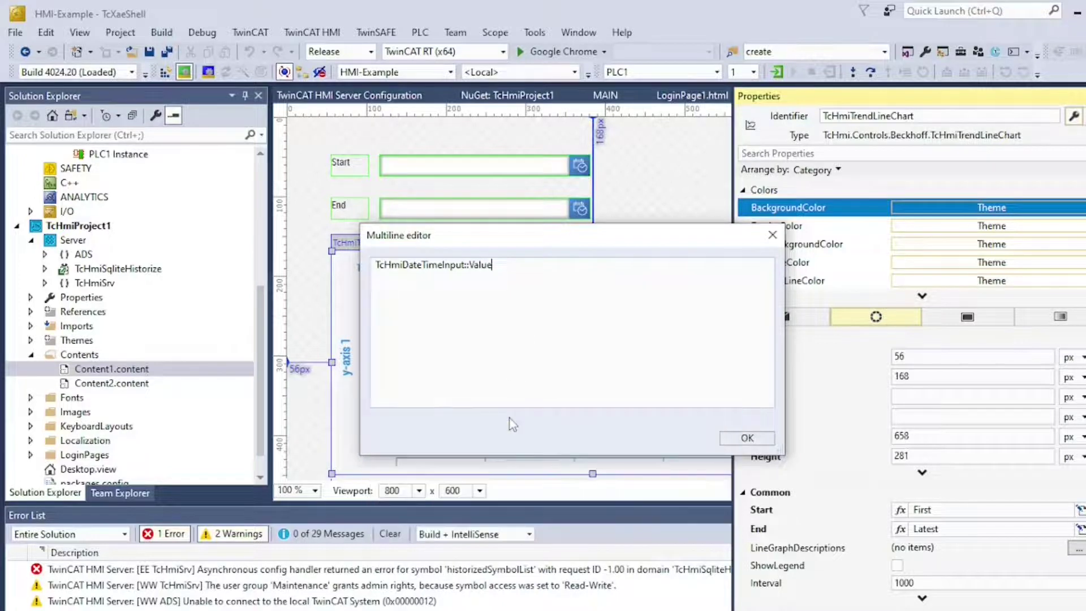
pyautogui.click(747, 438)
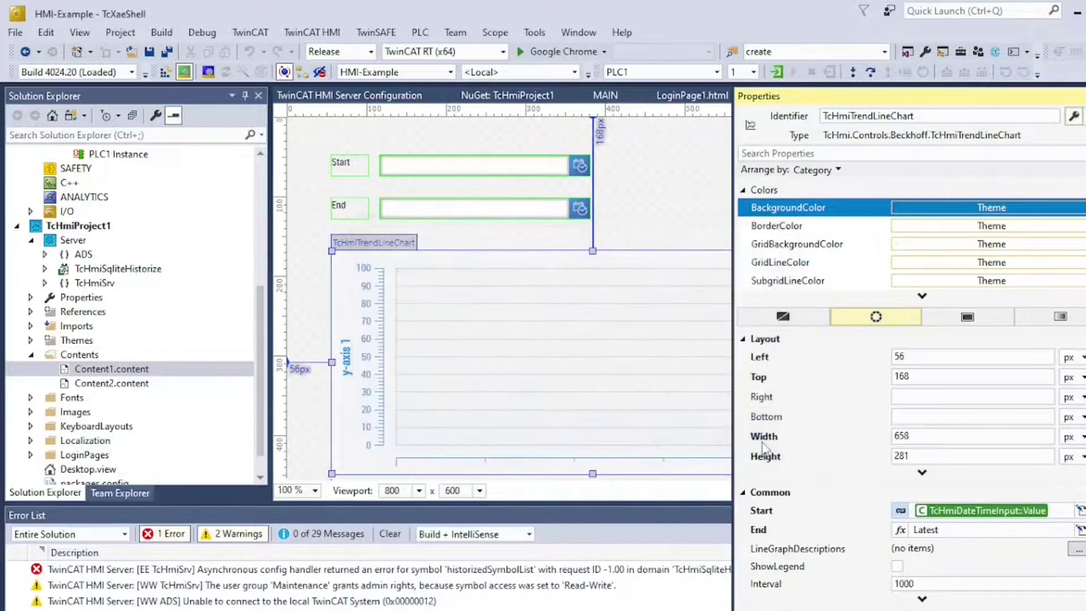
# Step: Bind the chart's End property to TcHmiDateTimeInput_1::Value, correcting it into a binding
pyautogui.click(1080, 531)
pyautogui.hotkey('ctrl', 'a')
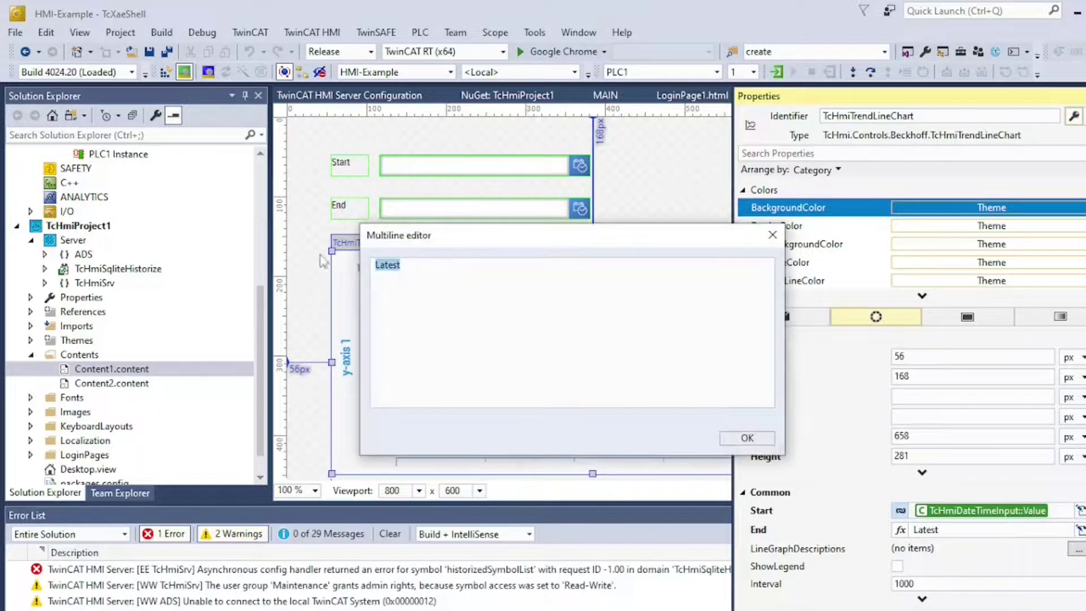
pyautogui.write('TcHmiDateTimeInput_1')
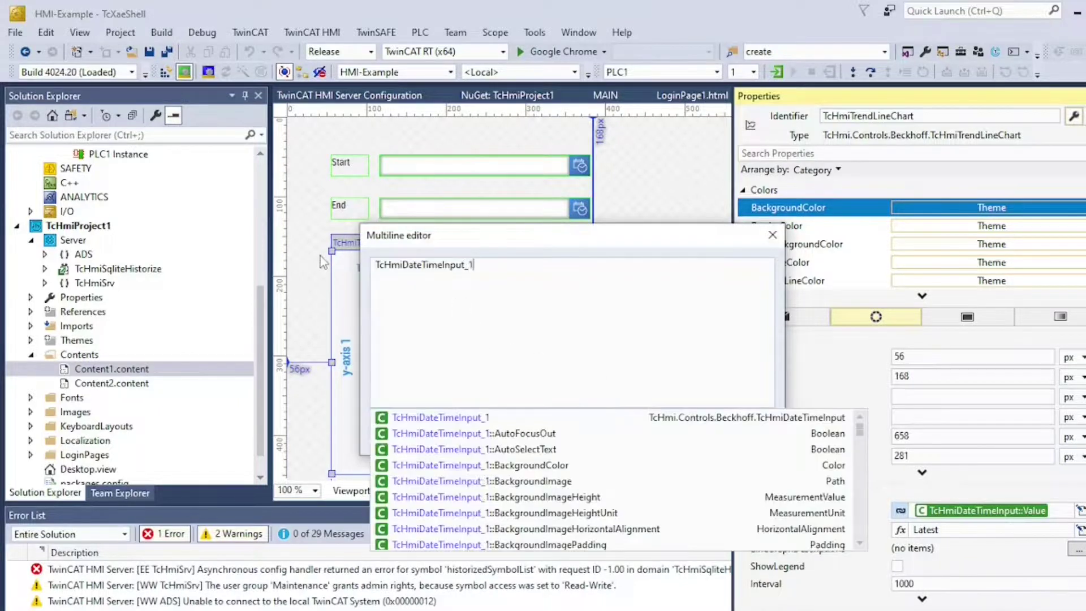
pyautogui.write('::Value')
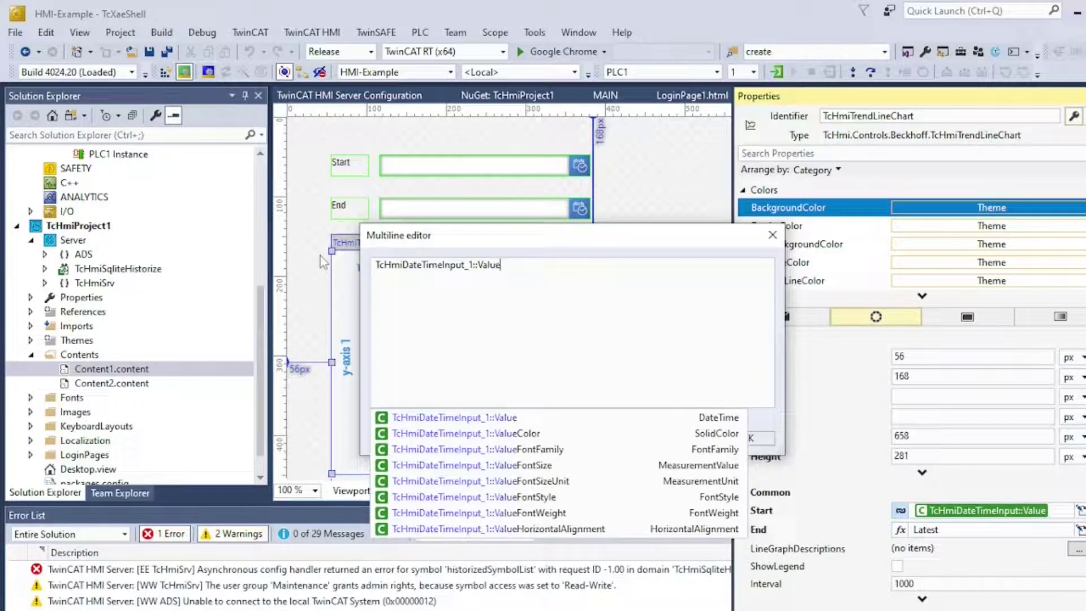
pyautogui.press('Return')
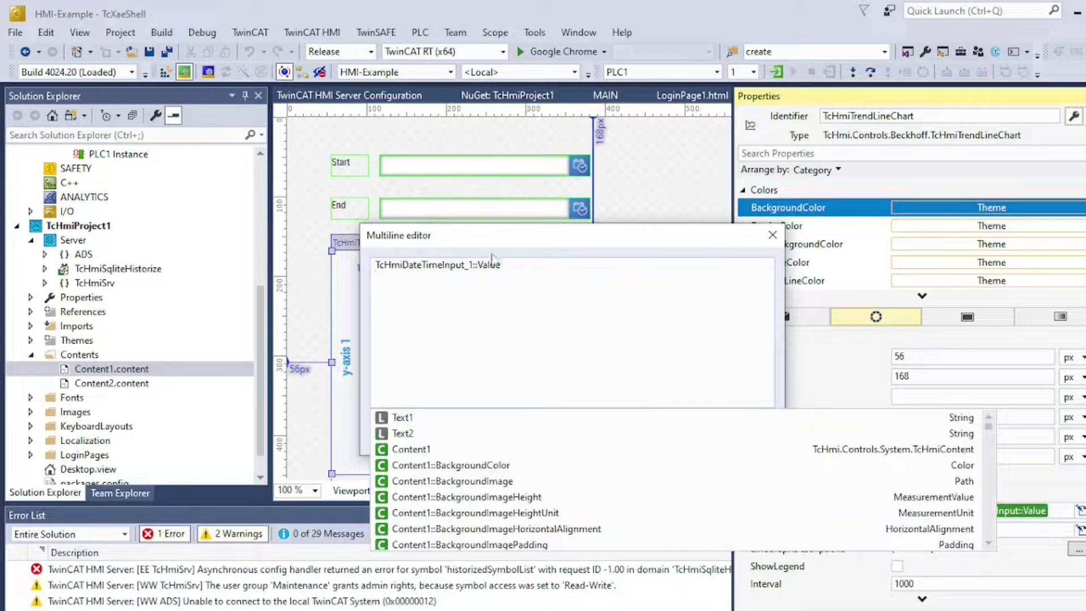
pyautogui.click(562, 339)
pyautogui.click(768, 444)
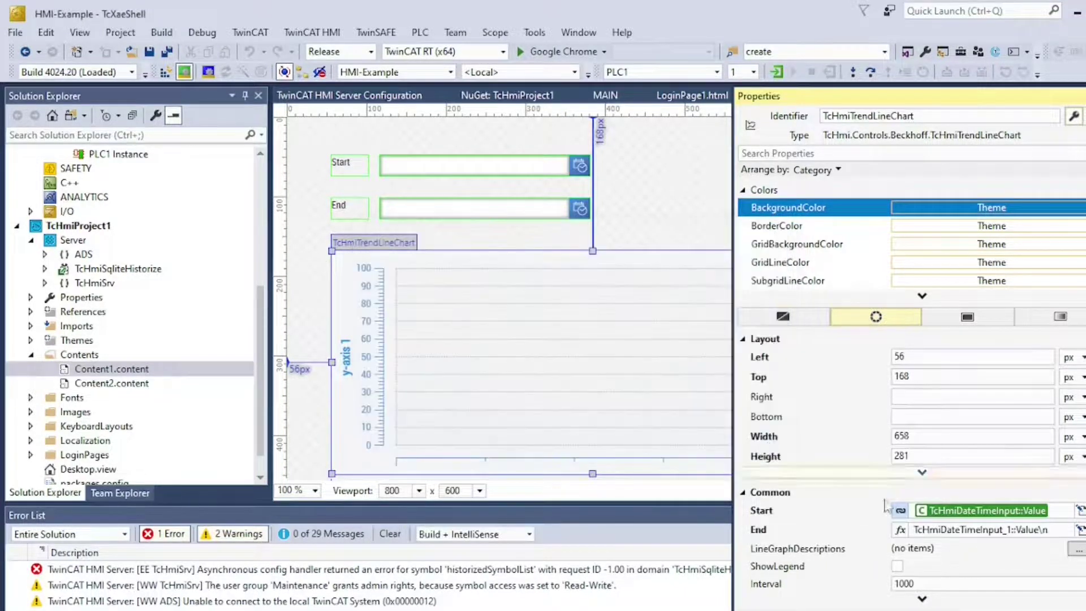
pyautogui.click(1080, 532)
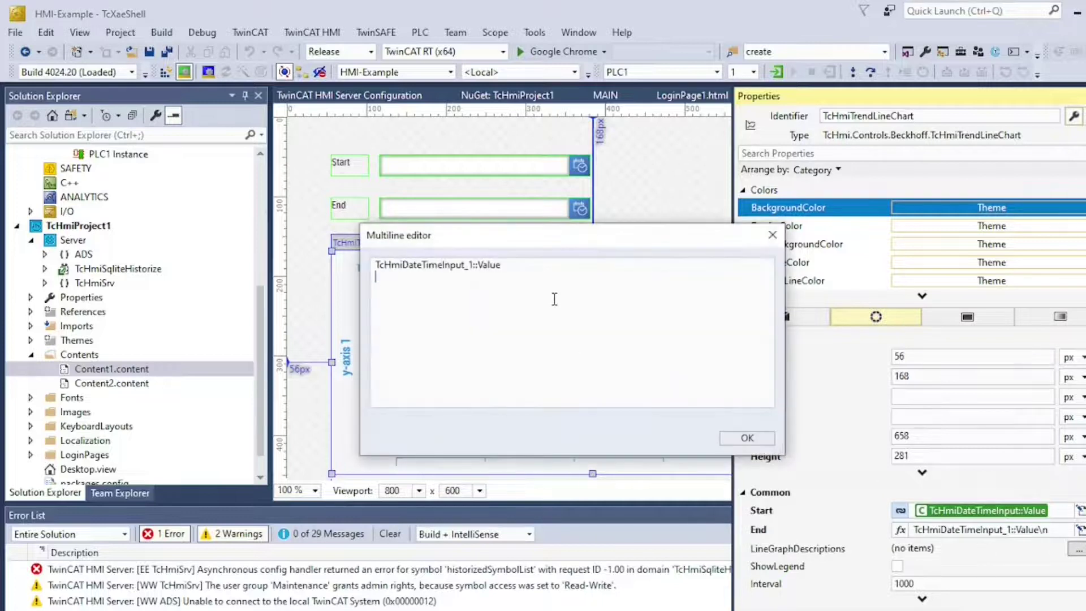
pyautogui.click(498, 418)
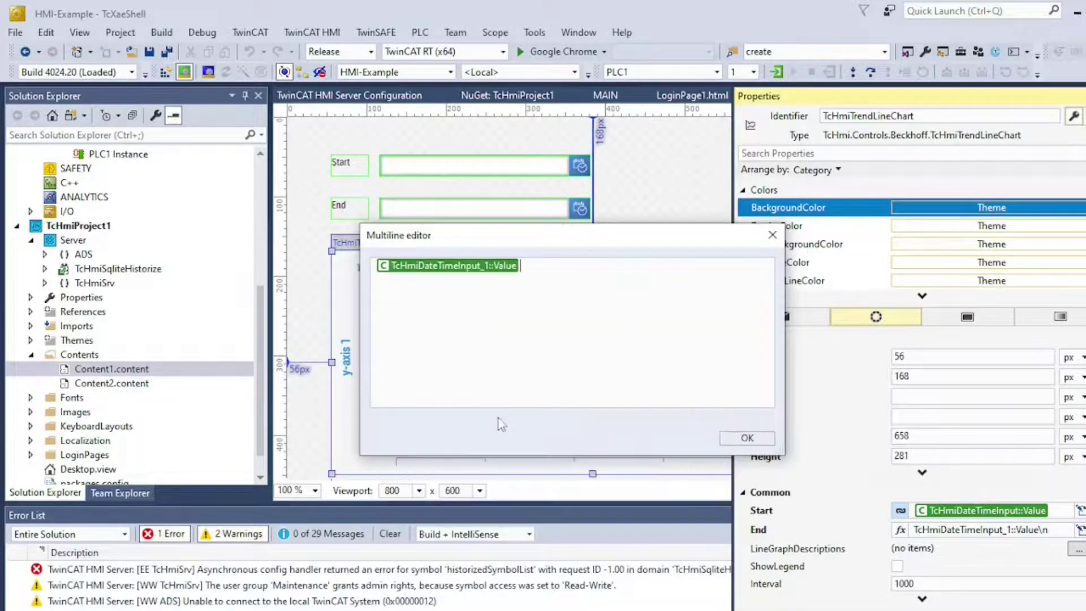
pyautogui.click(738, 447)
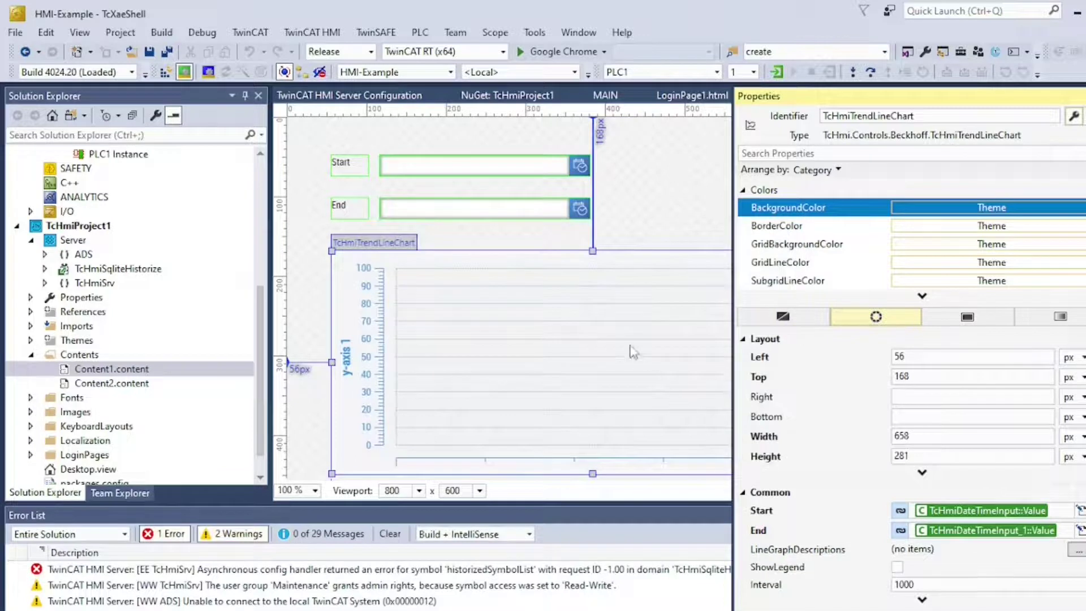
pyautogui.scroll(-2, 956, 490)
pyautogui.scroll(-3, 956, 490)
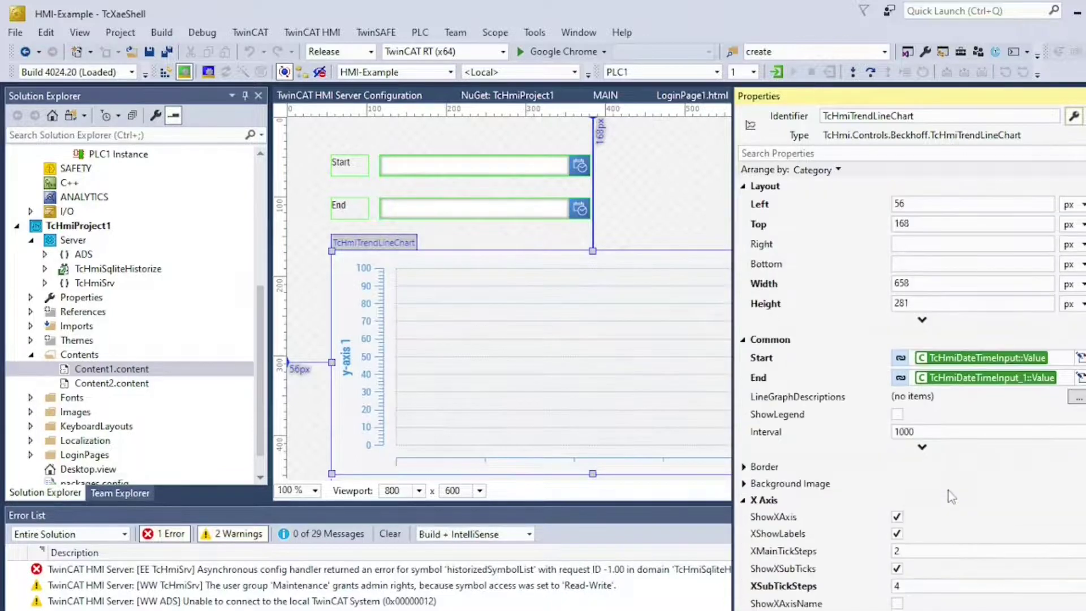
# Step: Add a LineGraphDescription whose symbol is the historized PLC1.MAIN.fSin
pyautogui.scroll(-2, 955, 492)
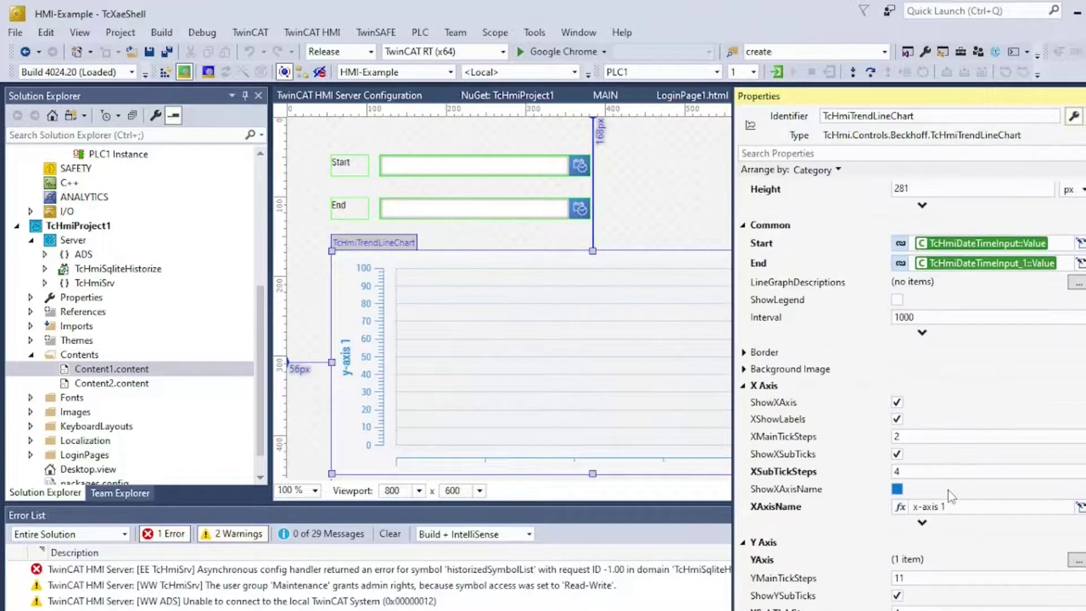
pyautogui.click(1079, 284)
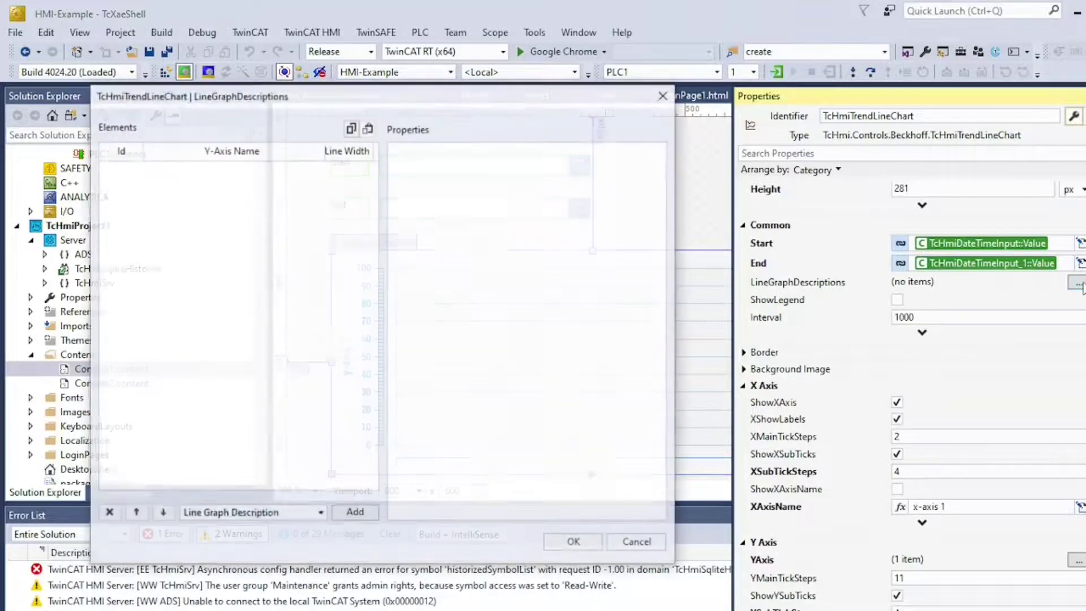
pyautogui.click(354, 513)
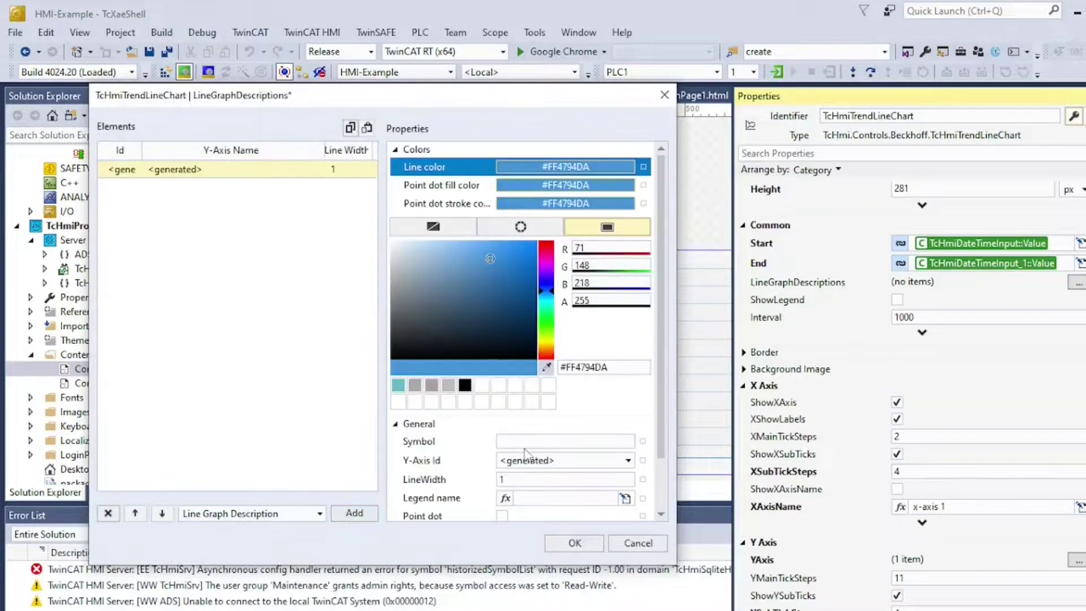
pyautogui.click(643, 441)
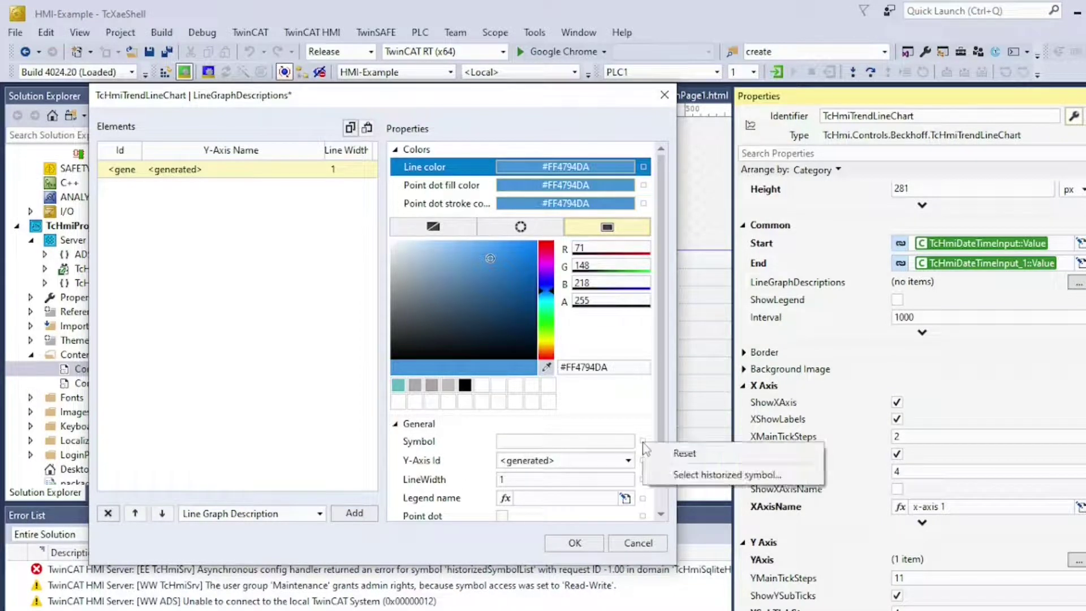
pyautogui.click(678, 476)
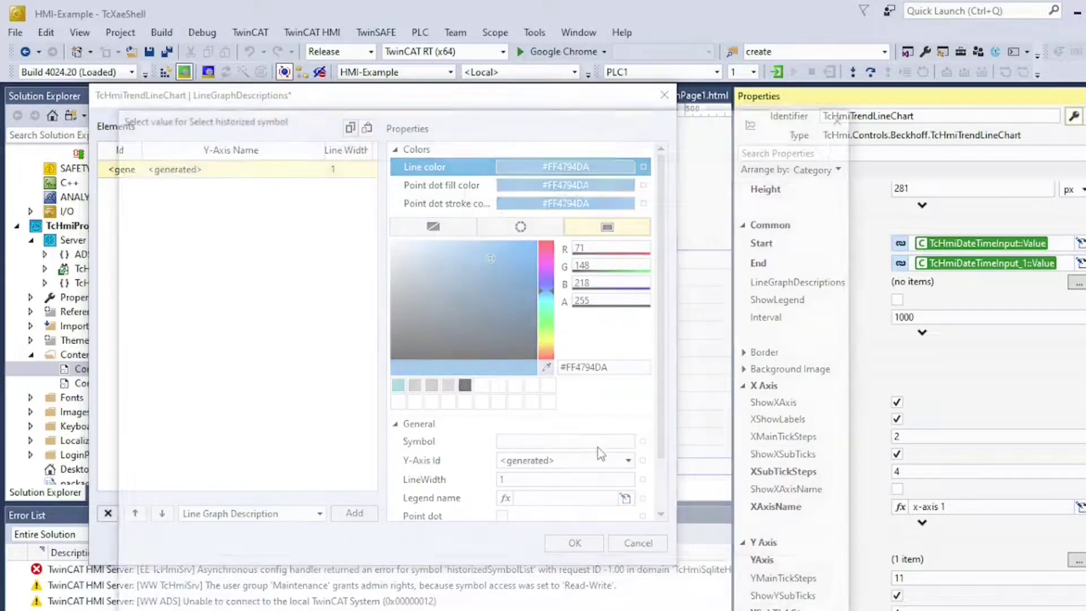
pyautogui.click(202, 210)
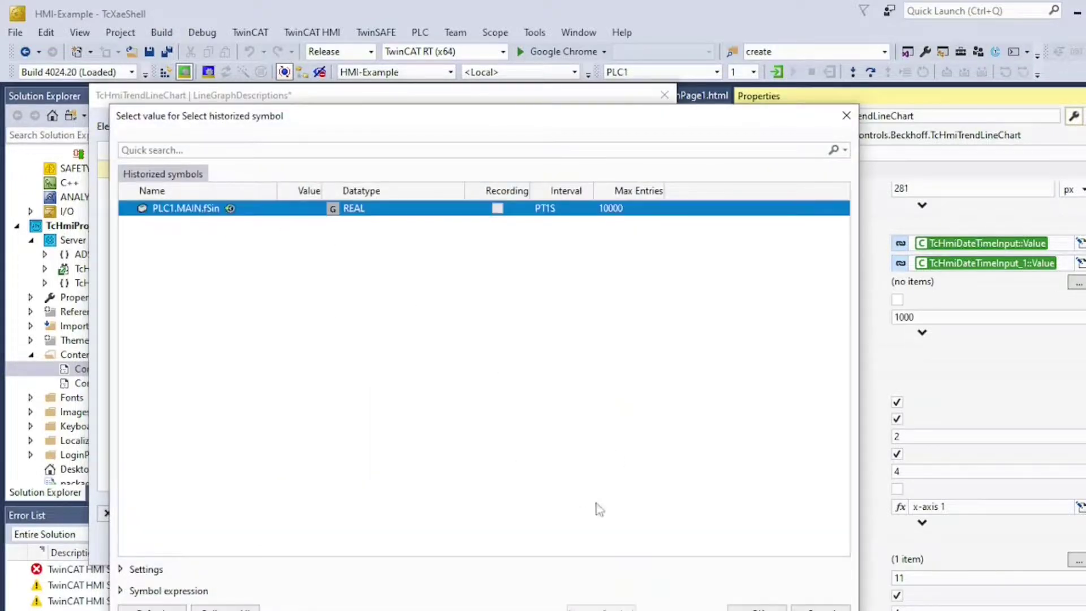
pyautogui.click(757, 608)
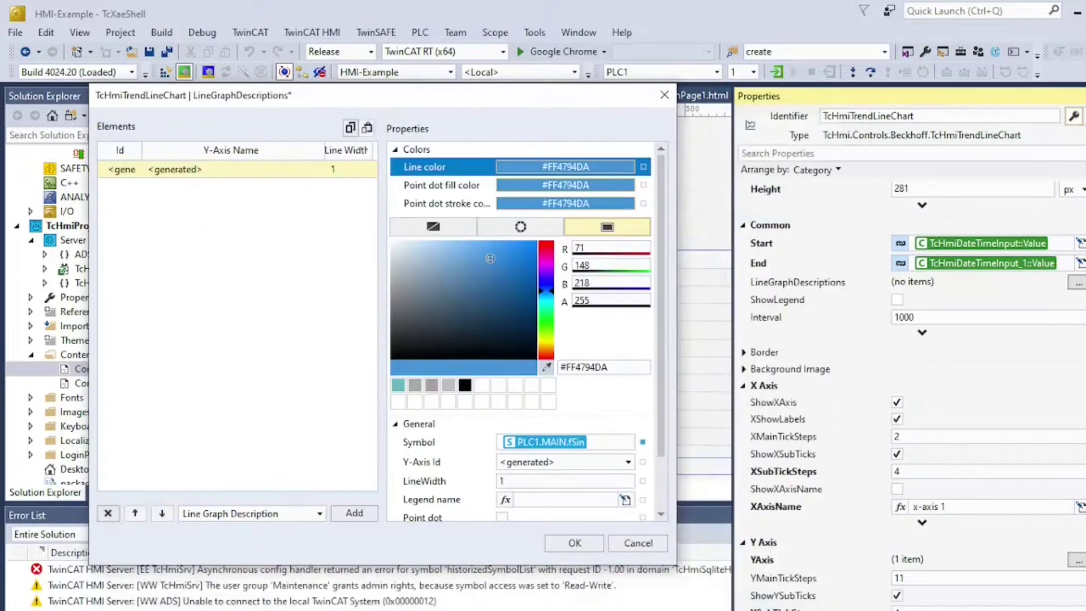
pyautogui.click(591, 544)
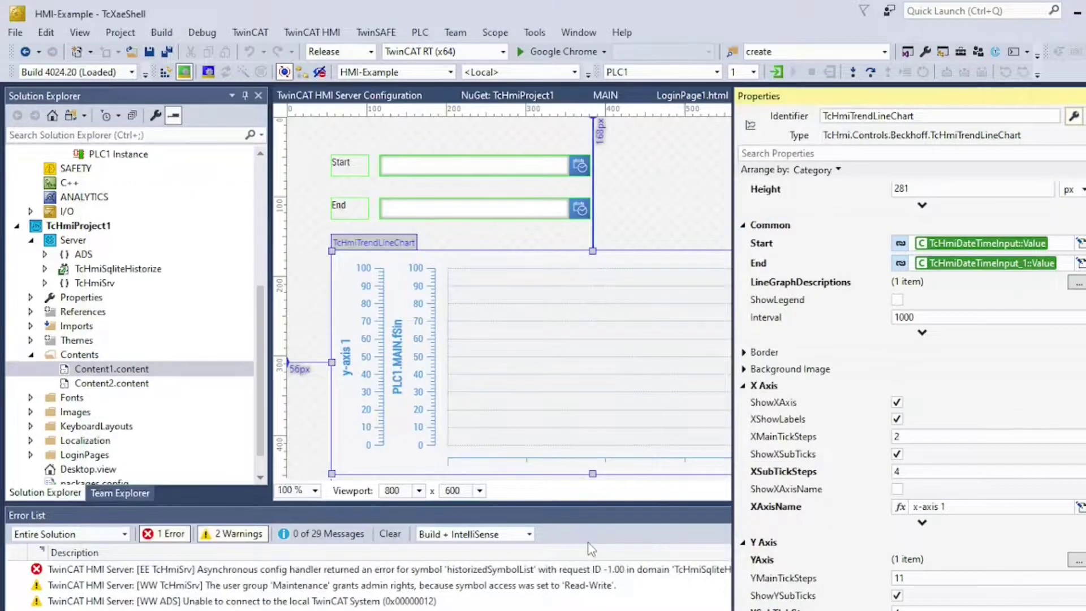
# Step: Hide the property list and launch the HMI Live-View preview
pyautogui.click(664, 187)
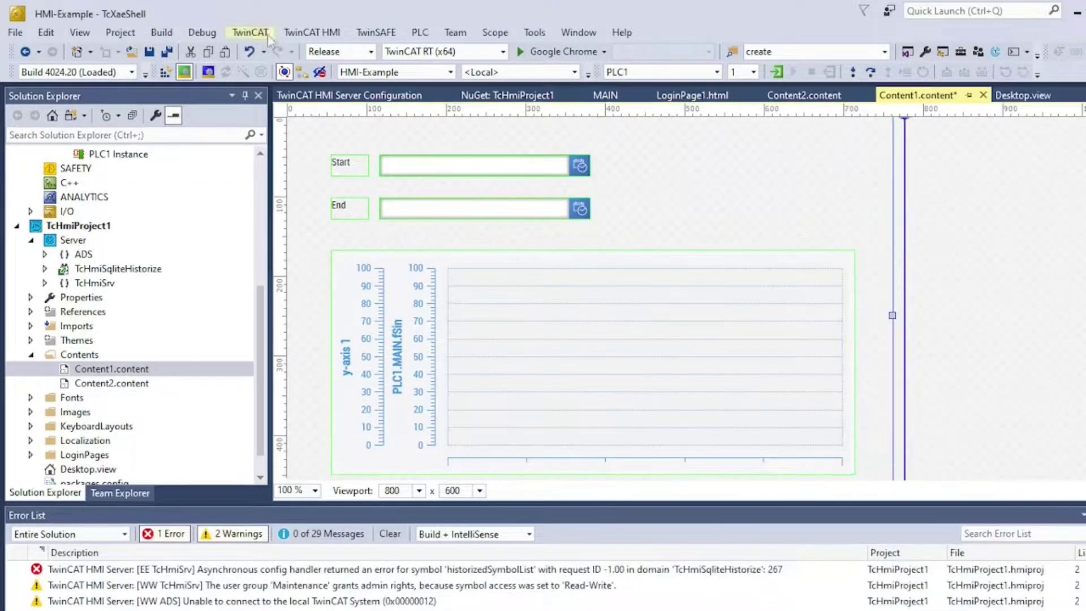
pyautogui.click(312, 32)
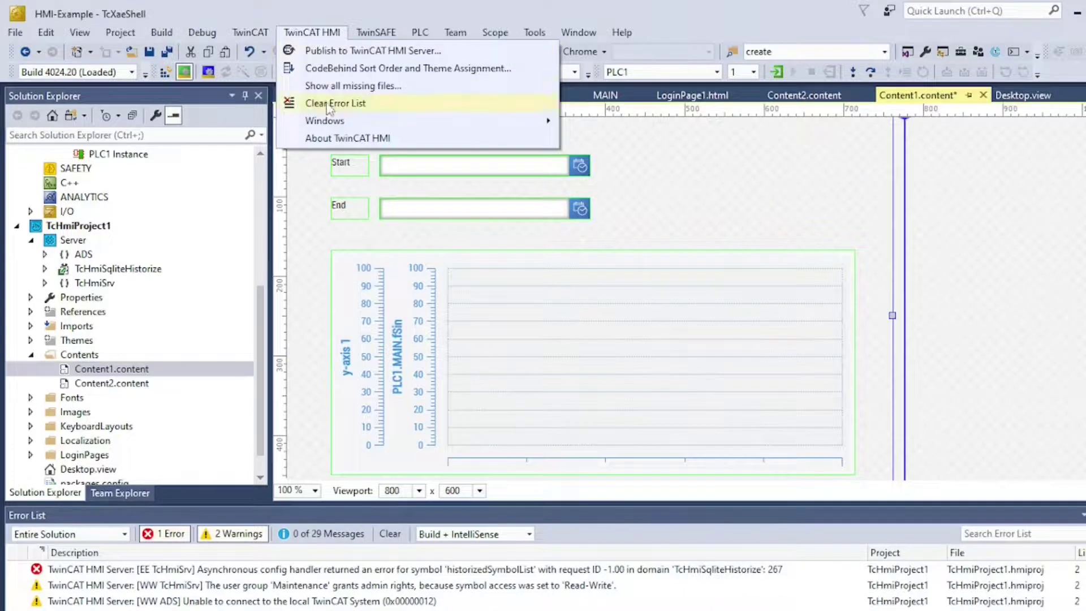
pyautogui.moveTo(324, 121)
pyautogui.click(617, 125)
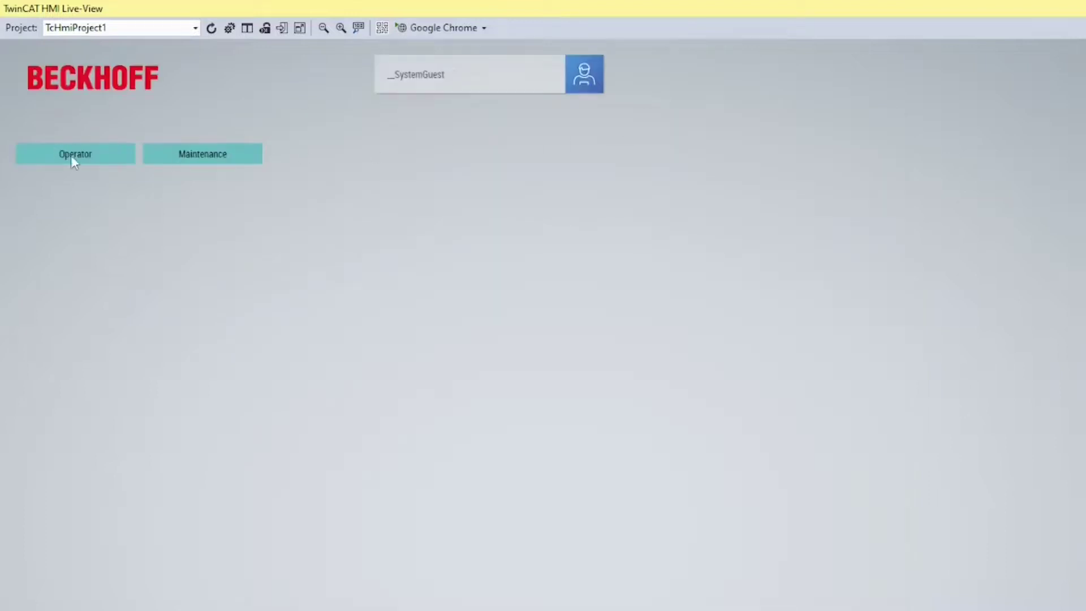
# Step: On the Operator page, pick Start and End times to plot fSin
pyautogui.click(72, 159)
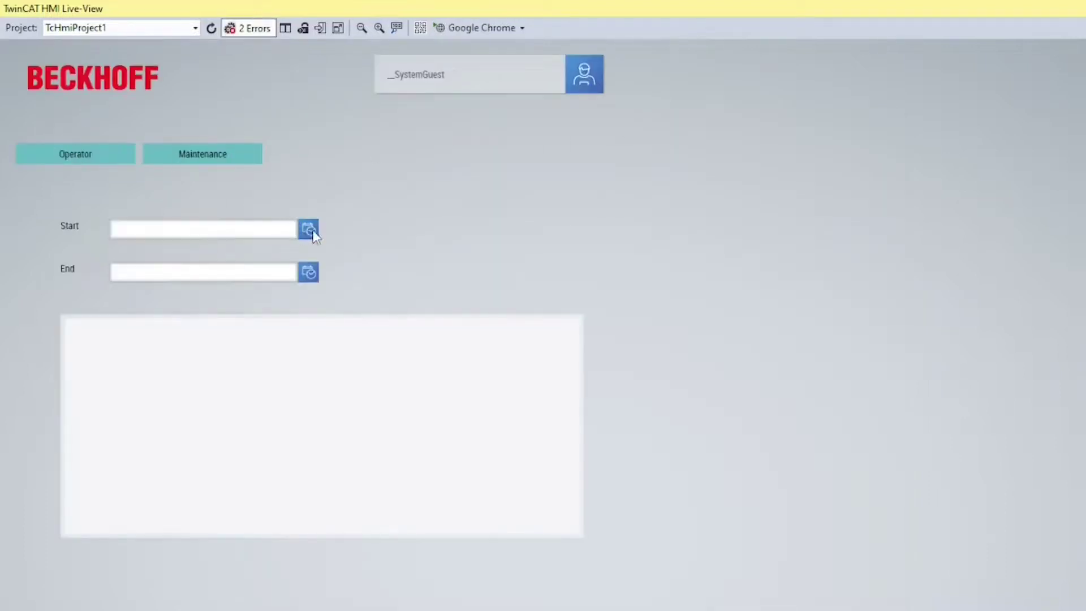
pyautogui.click(310, 232)
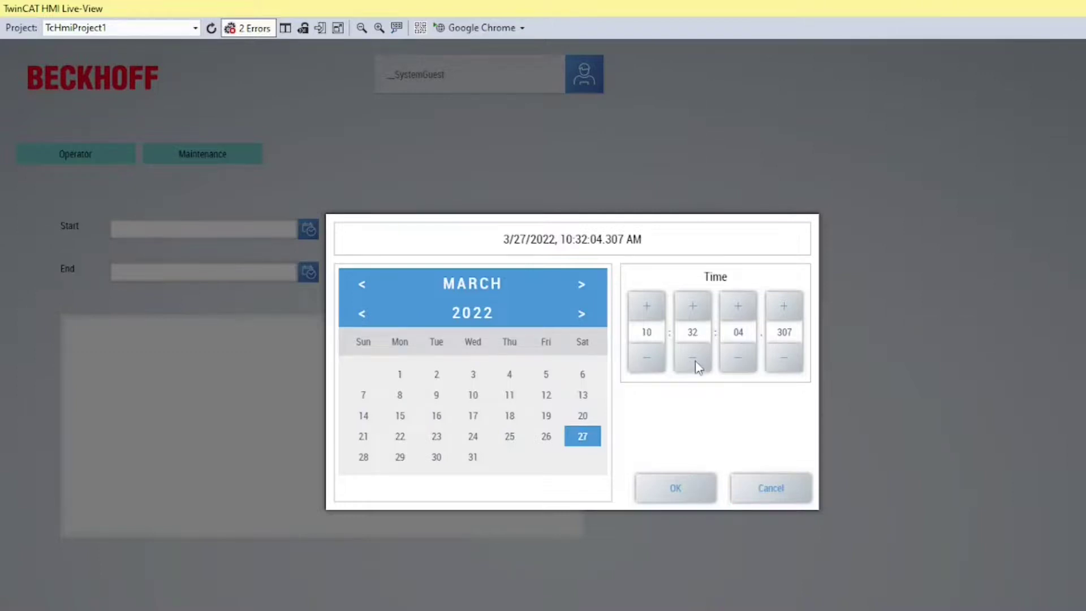
pyautogui.click(679, 488)
pyautogui.click(305, 274)
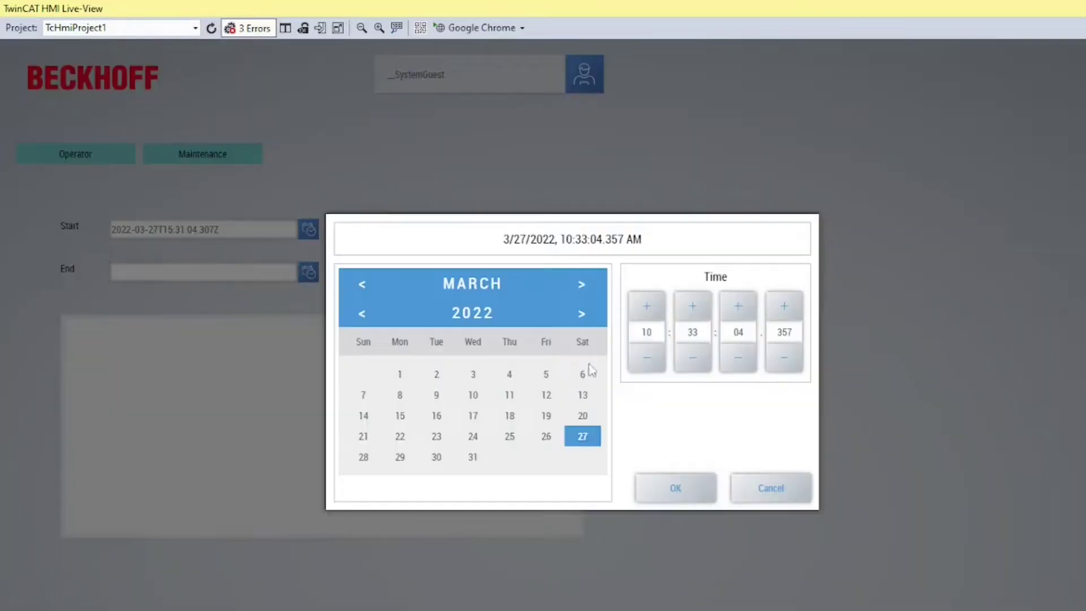
pyautogui.click(697, 484)
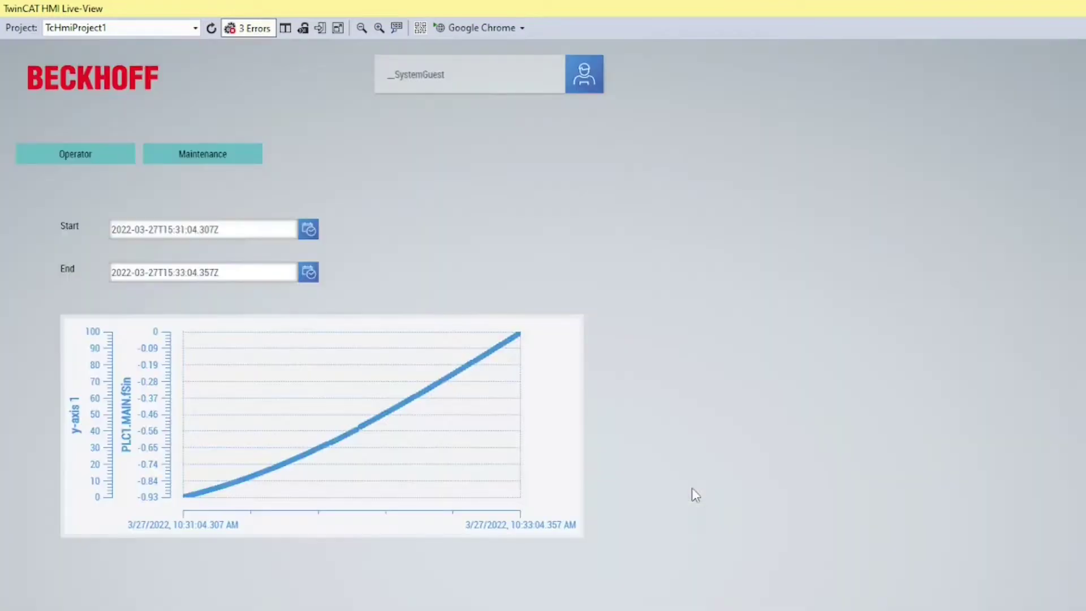